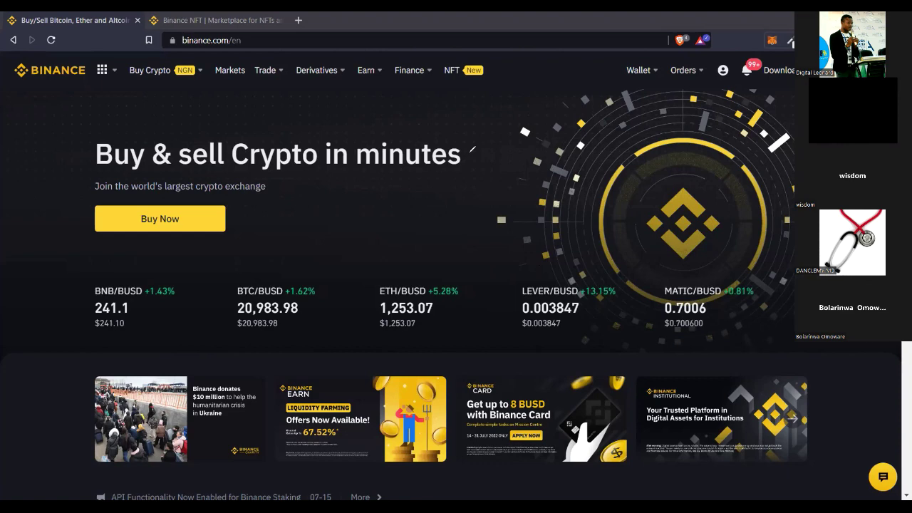
Open the Binance NFT home page in a new browser tab from the NFT marketplace page and switch to it.
mouse_move(504, 55)
mouse_down()
mouse_move(464, 57)
mouse_move(503, 54)
mouse_up()
key(ctrl+Tab)
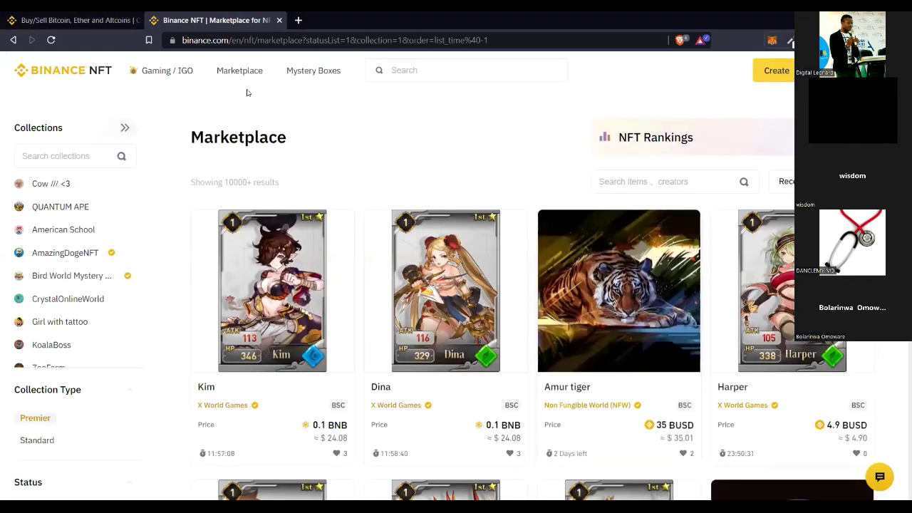
right_click(47, 69)
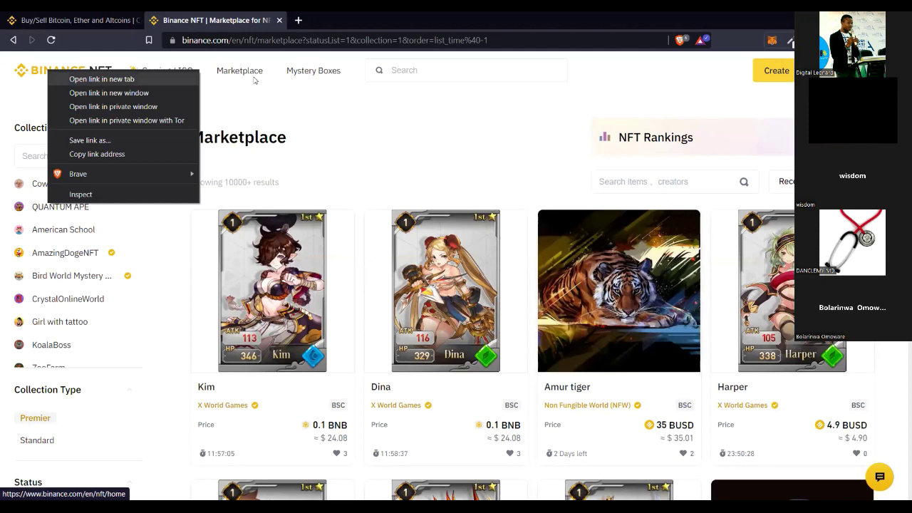
click(102, 79)
key(ctrl+Tab)
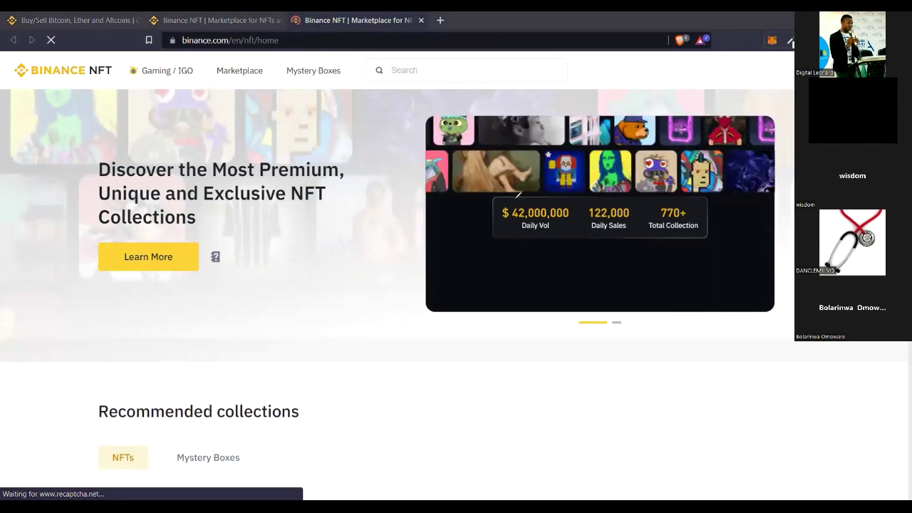
drag(514, 243, 568, 215)
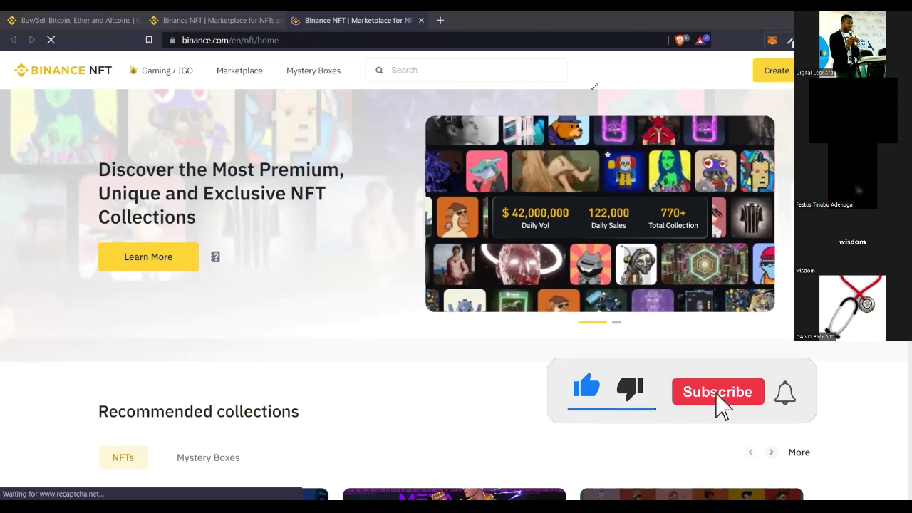
Examine the volumes and floor prices of the Recommended collections, advancing the carousel to further NFT collections.
scroll(593, 87, down, 3)
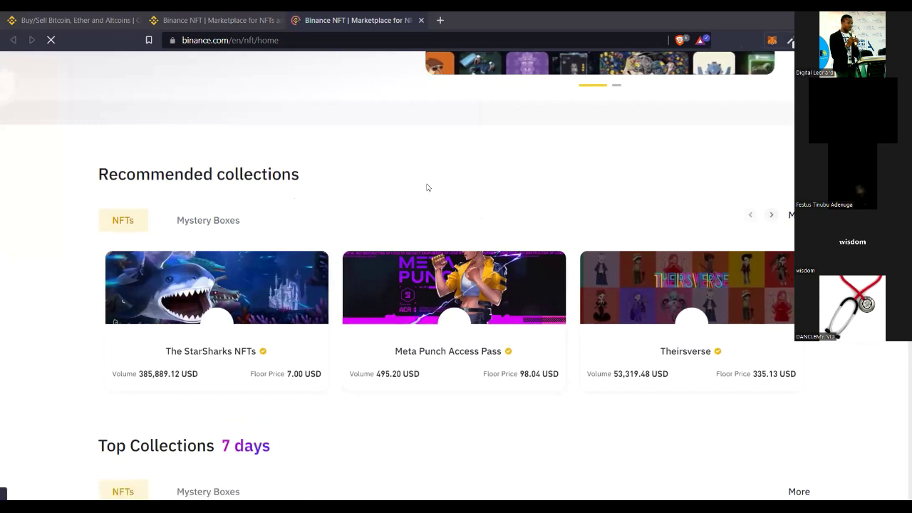
scroll(279, 257, down, 1)
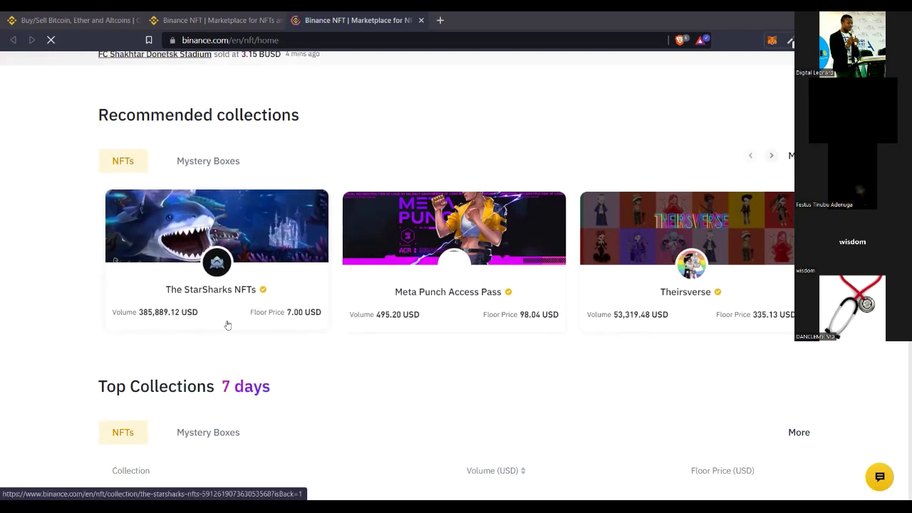
mouse_move(262, 292)
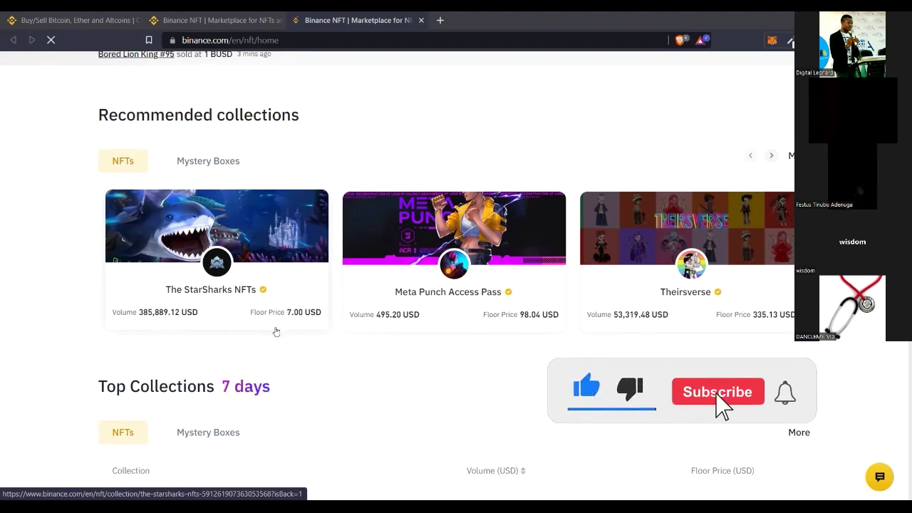
scroll(276, 332, up, 2)
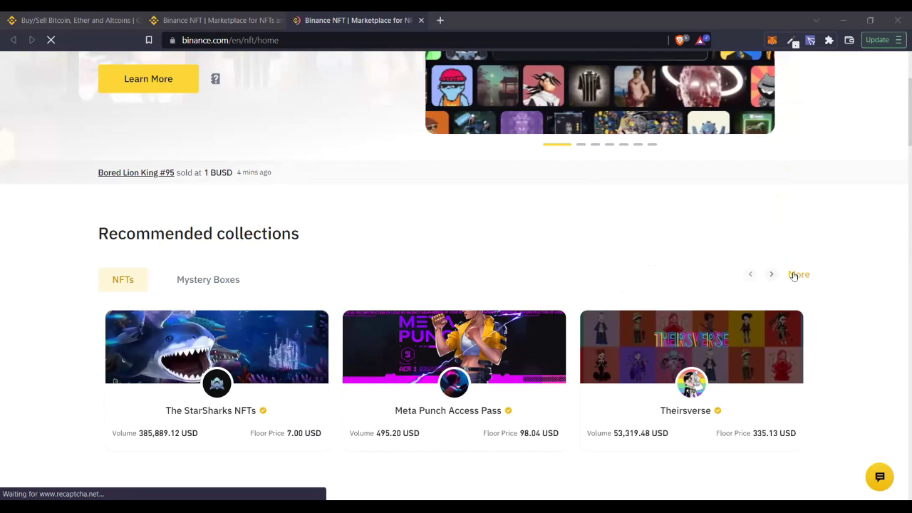
click(770, 277)
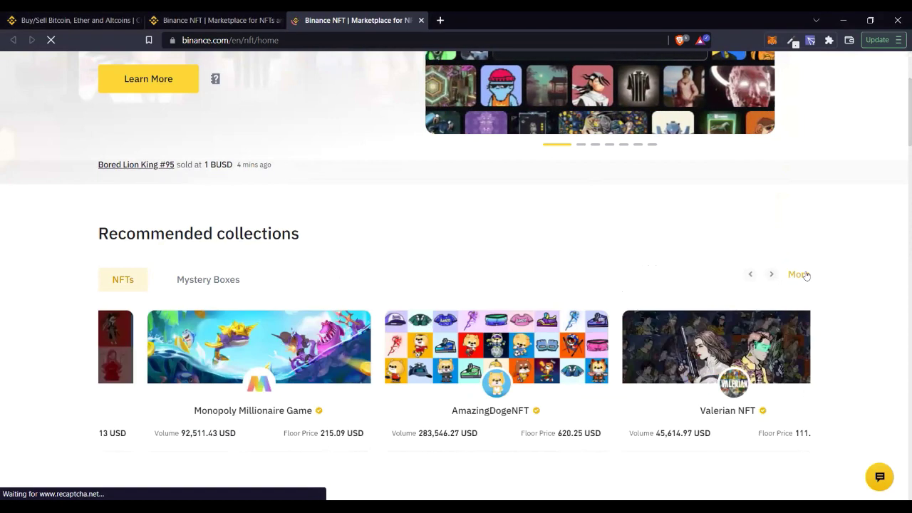
scroll(557, 400, down, 1)
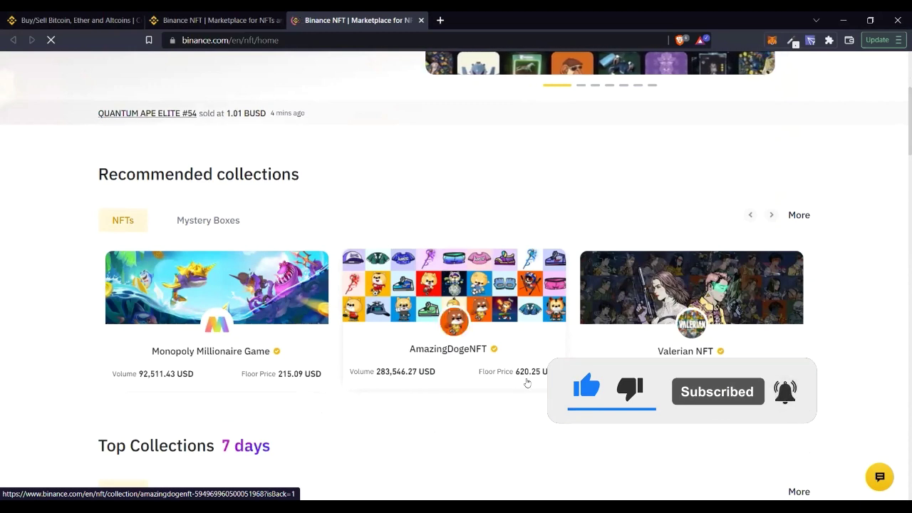
scroll(570, 367, down, 1)
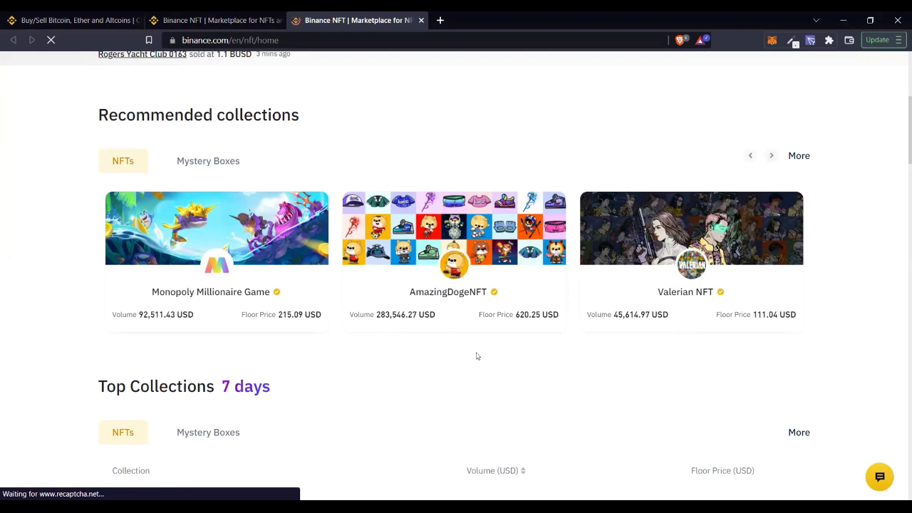
scroll(164, 283, down, 3)
scroll(239, 131, up, 3)
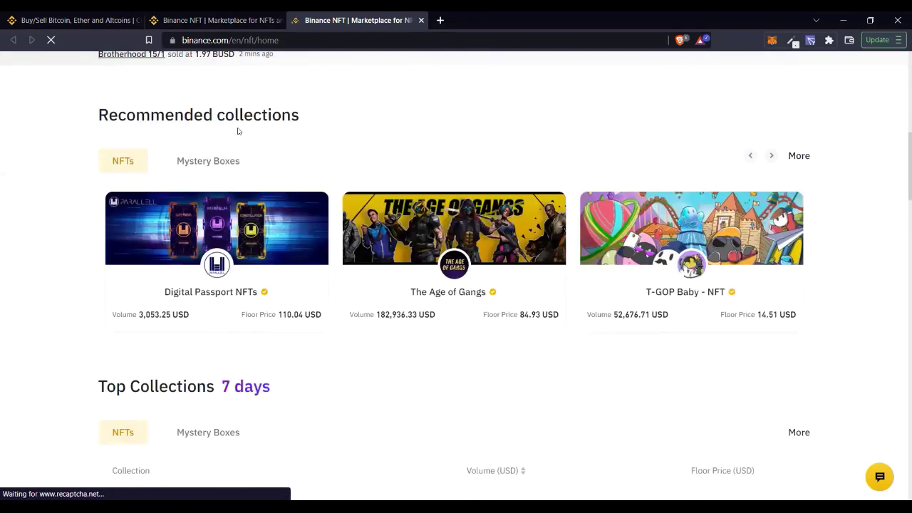
Compare the Recommended collections section with the 7-day Top Collections section on the NFT home page.
scroll(228, 123, down, 3)
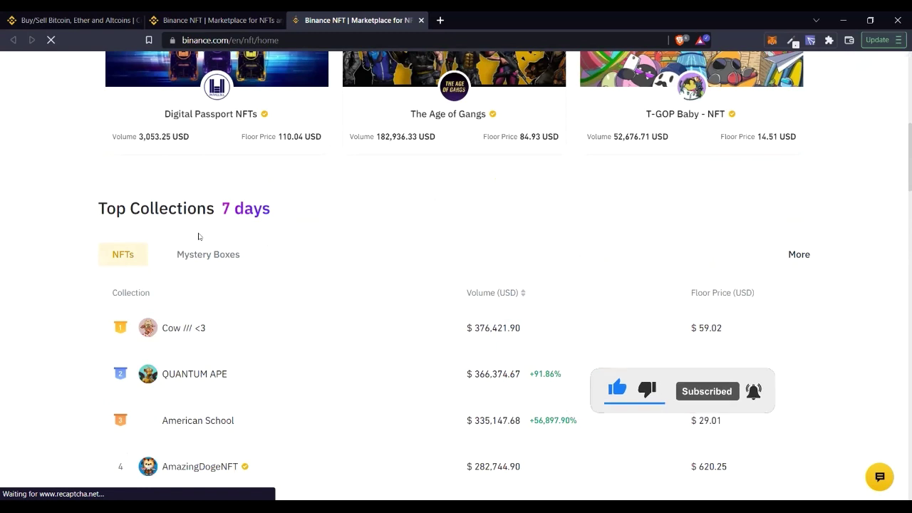
scroll(212, 270, down, 1)
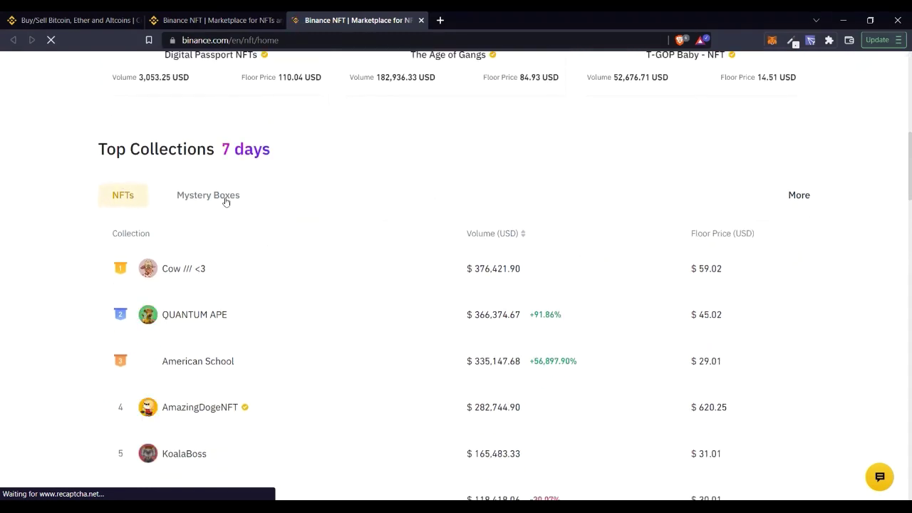
scroll(221, 219, up, 5)
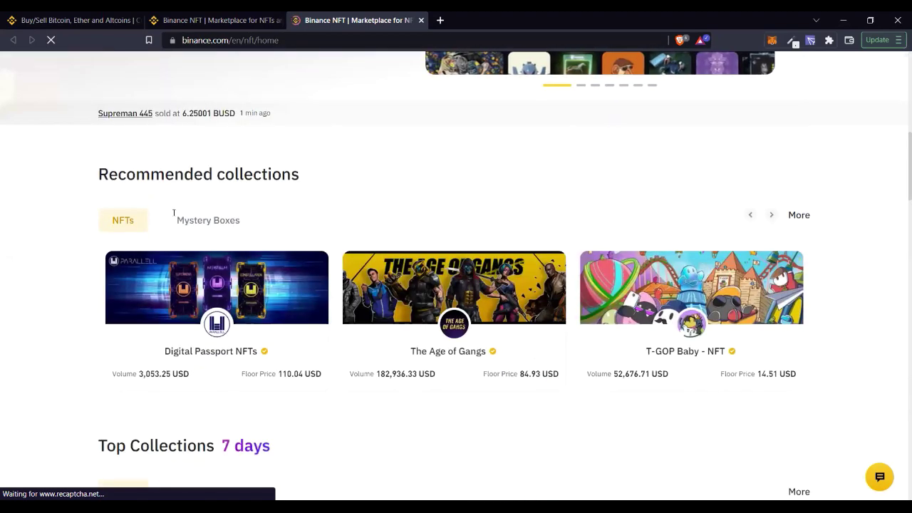
scroll(207, 242, down, 2)
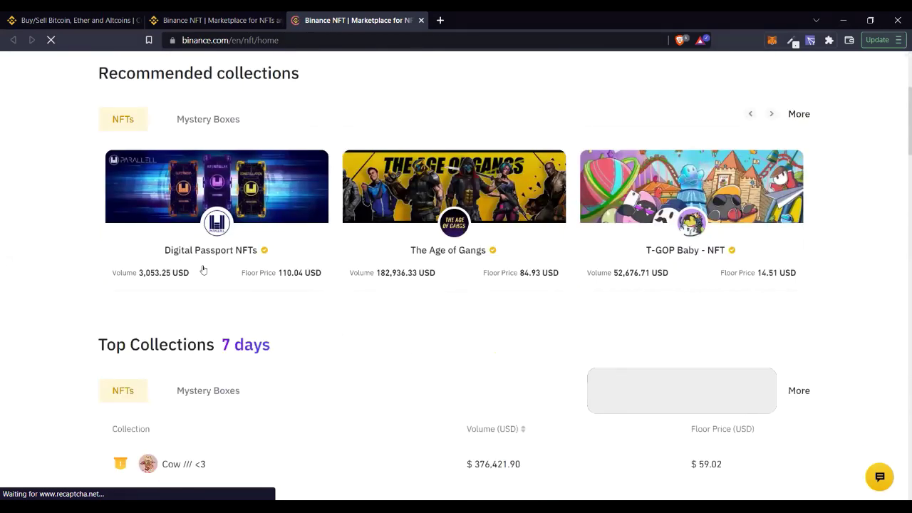
scroll(200, 263, down, 1)
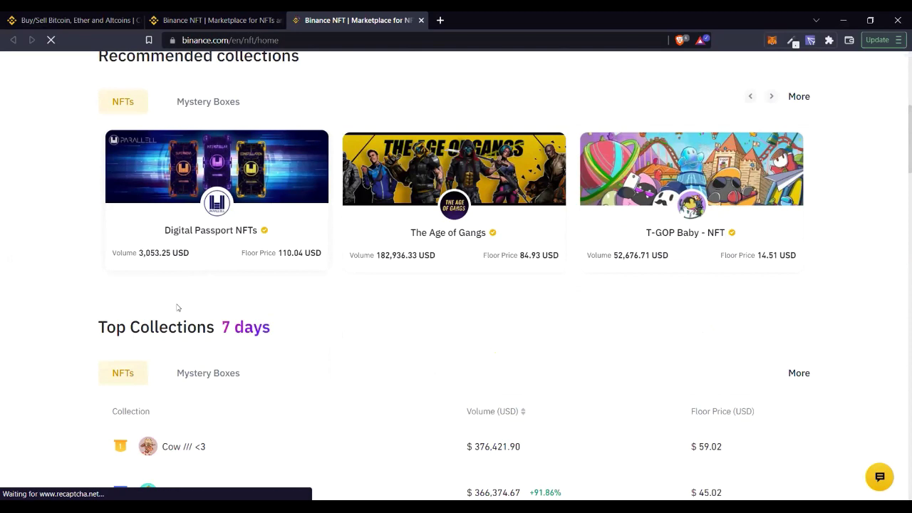
scroll(176, 306, down, 1)
scroll(163, 285, up, 2)
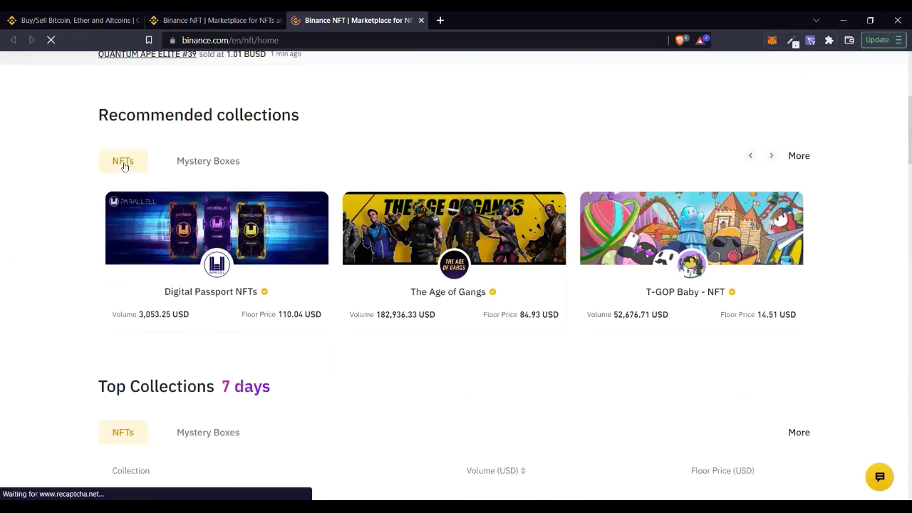
scroll(148, 246, down, 1)
scroll(141, 209, up, 1)
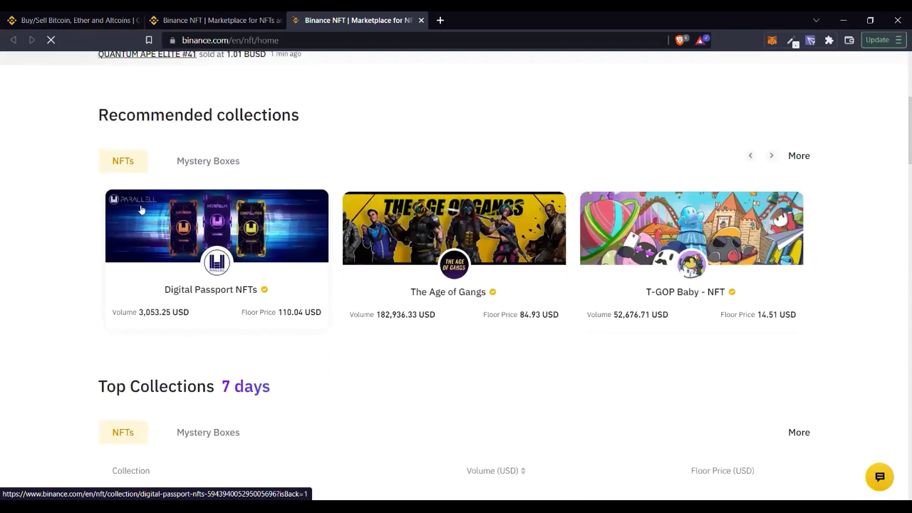
Review the ranking, volume and floor price of the NFT collections in the 7-day Top Collections list.
scroll(141, 209, down, 4)
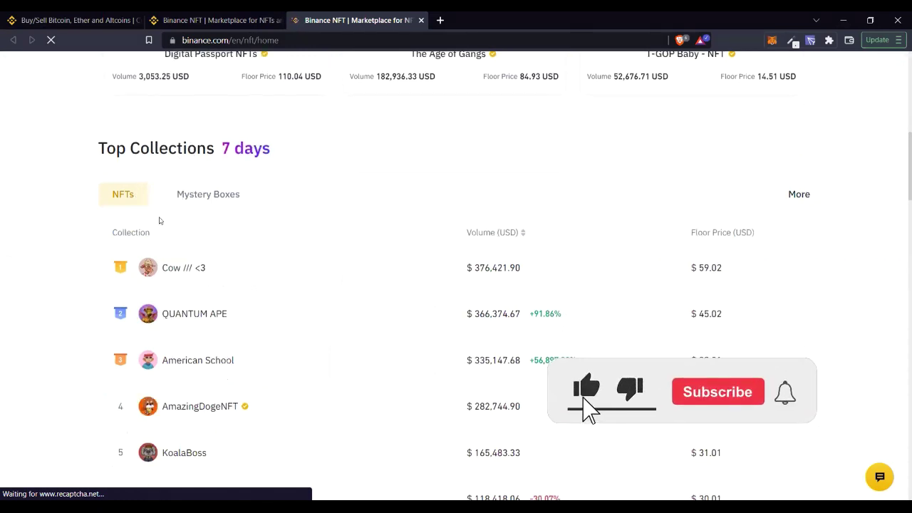
scroll(160, 220, down, 1)
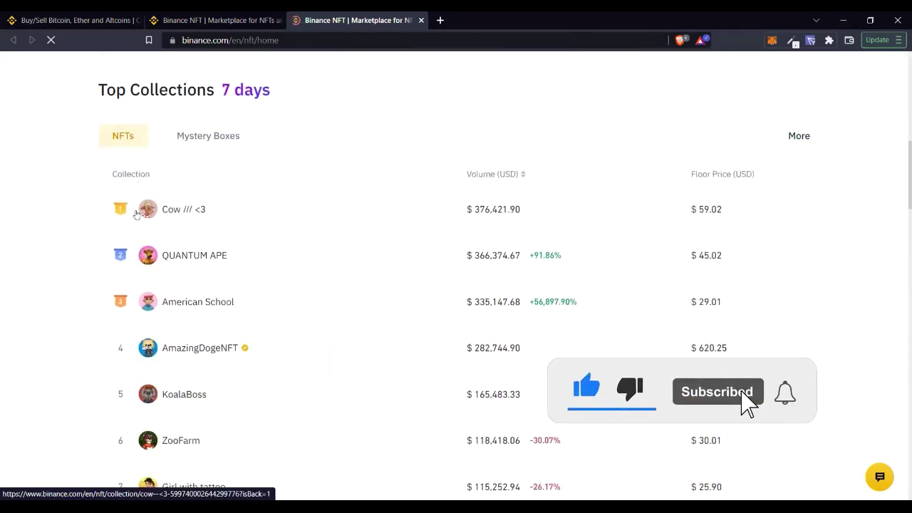
scroll(183, 349, down, 1)
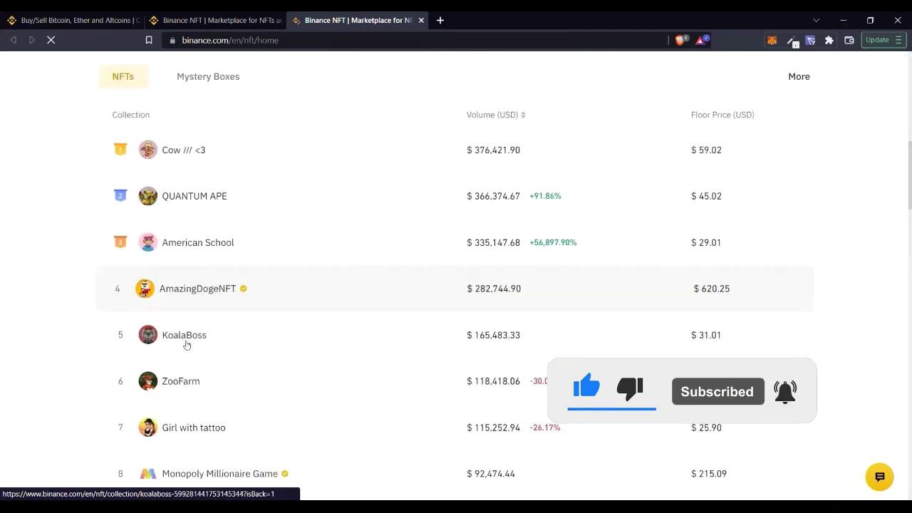
scroll(185, 344, up, 1)
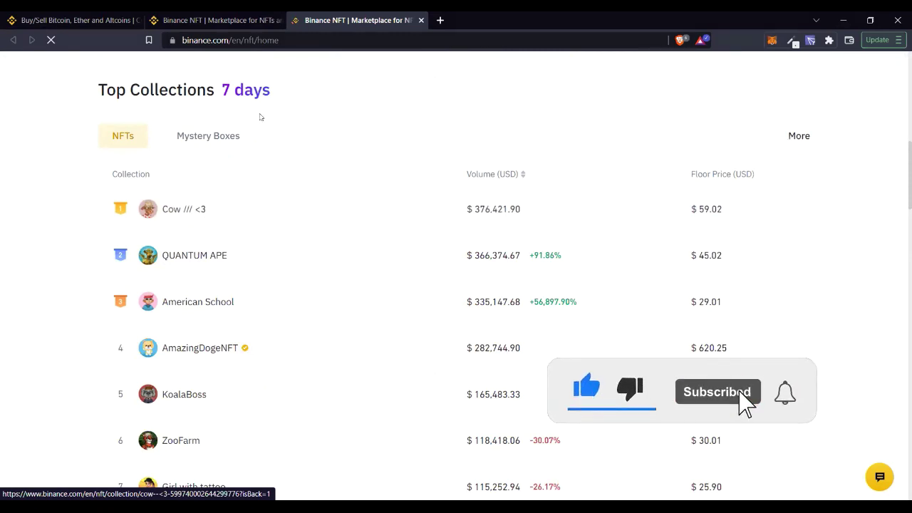
Look over the creators and their descriptions in the Recommended Creators section.
scroll(309, 193, down, 4)
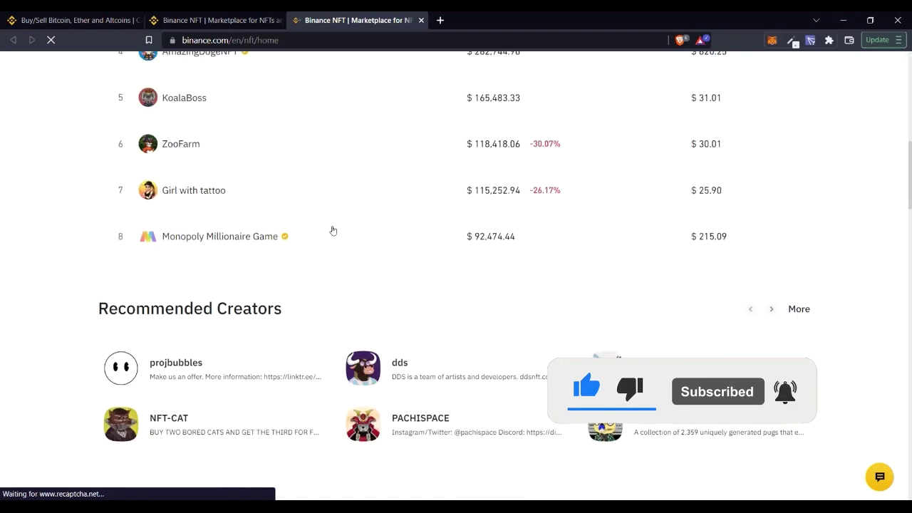
scroll(264, 182, down, 1)
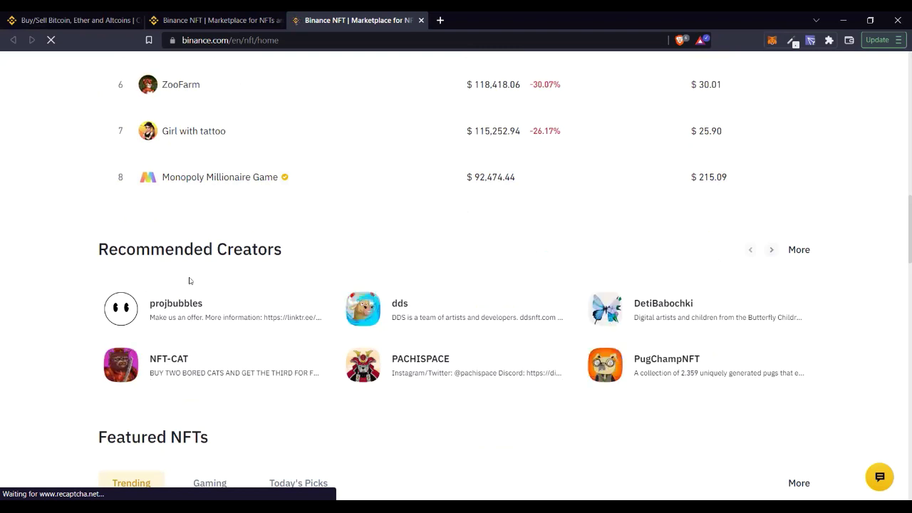
scroll(385, 328, down, 1)
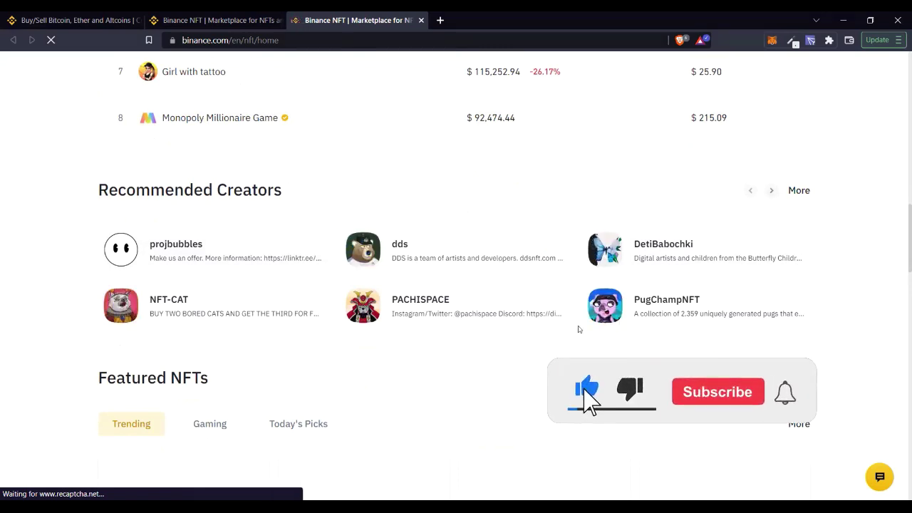
scroll(578, 330, down, 1)
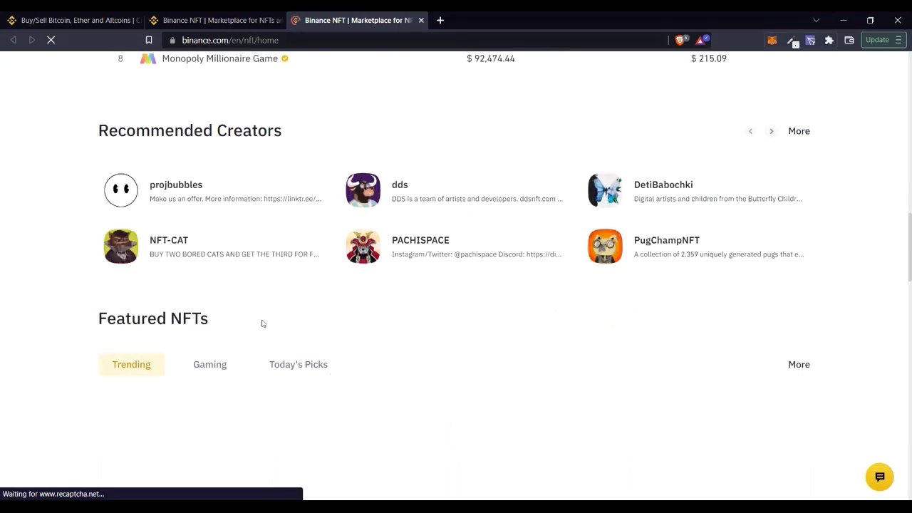
Browse the Trending items under Featured NFTs, checking their prices, highest bids and remaining sale times.
scroll(251, 343, down, 1)
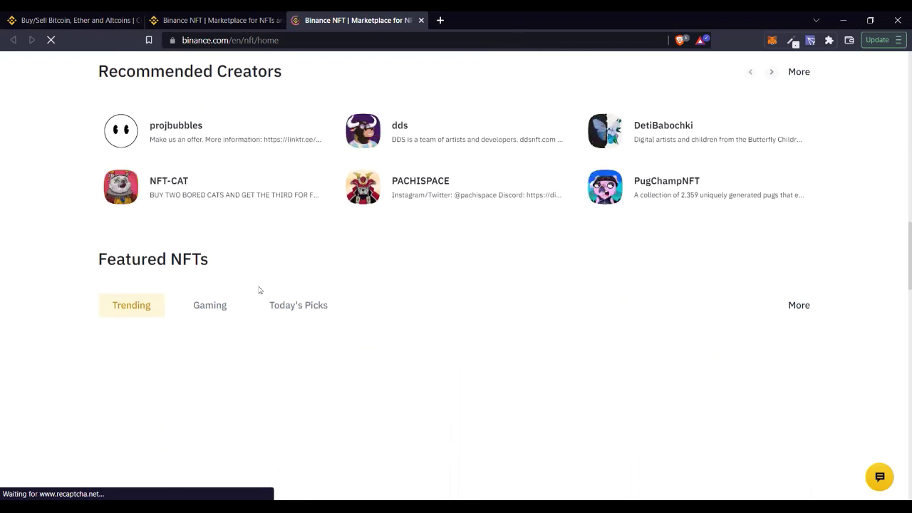
scroll(156, 256, down, 1)
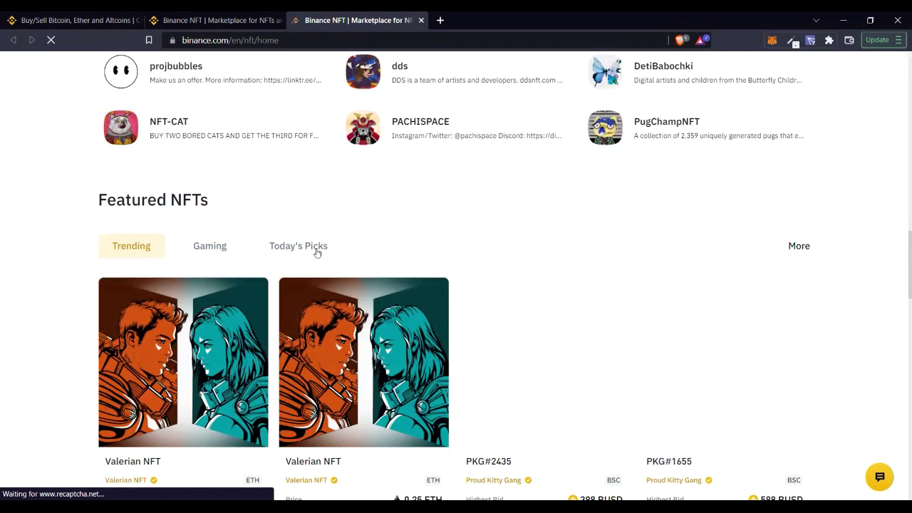
scroll(315, 249, down, 1)
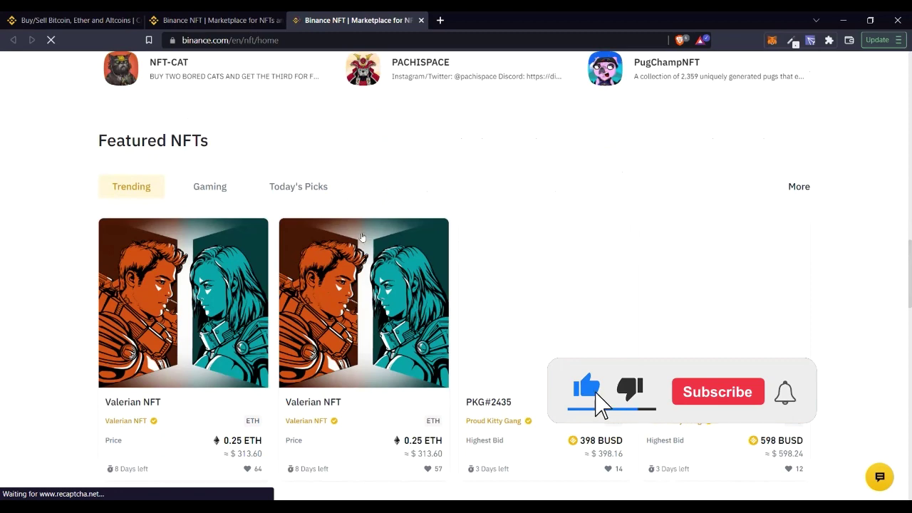
scroll(299, 214, down, 3)
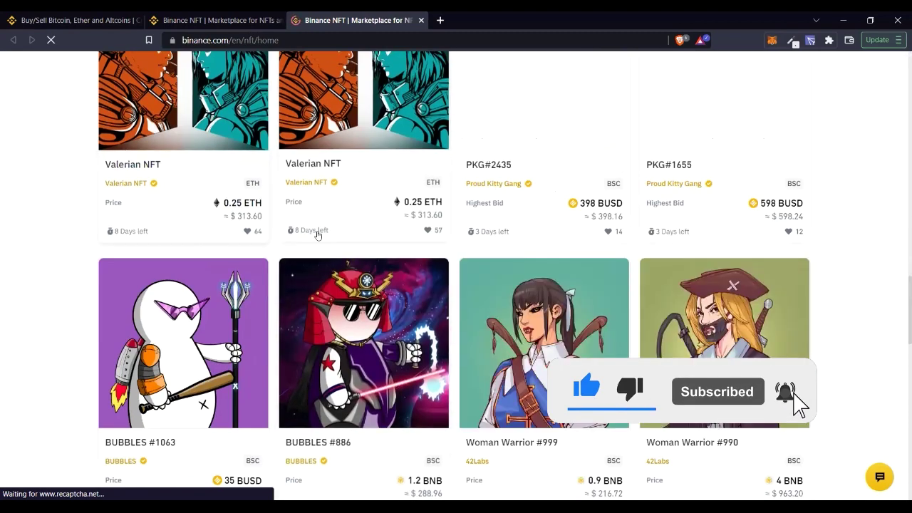
scroll(197, 241, down, 2)
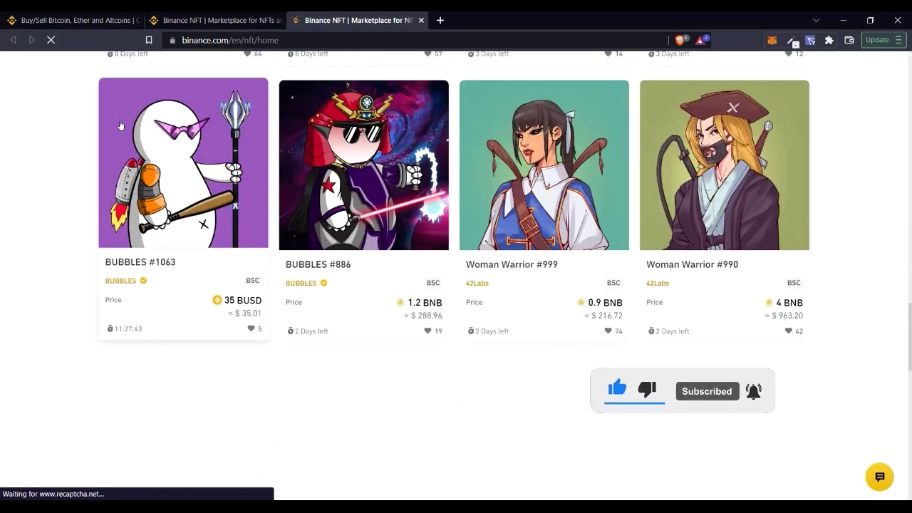
scroll(114, 146, up, 4)
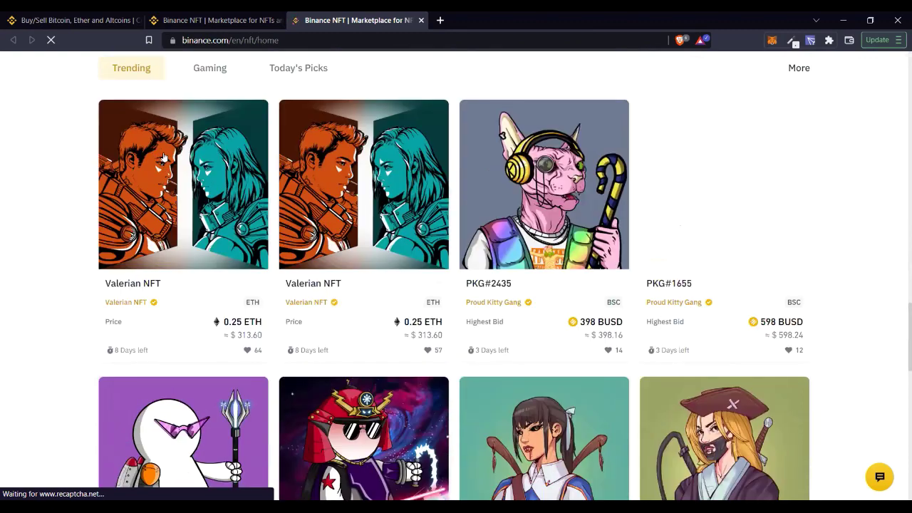
scroll(214, 193, up, 3)
scroll(361, 294, down, 4)
scroll(385, 282, down, 3)
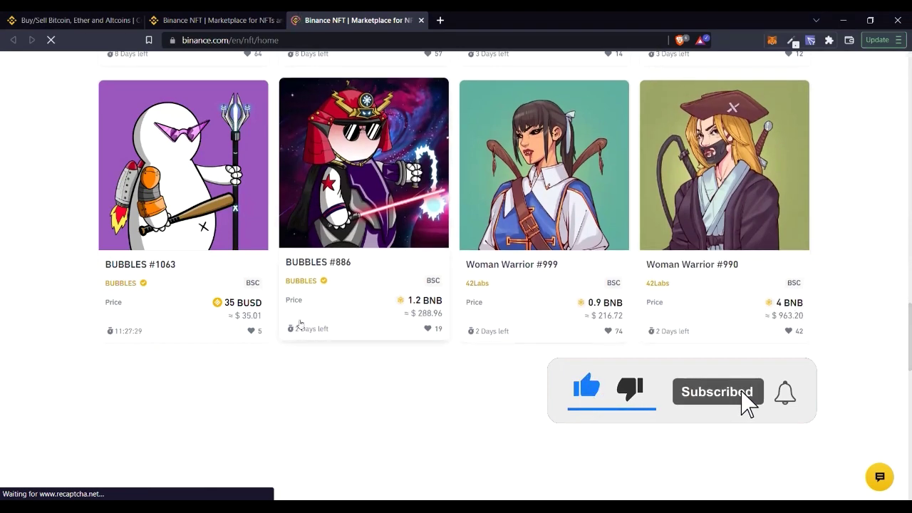
scroll(202, 300, down, 4)
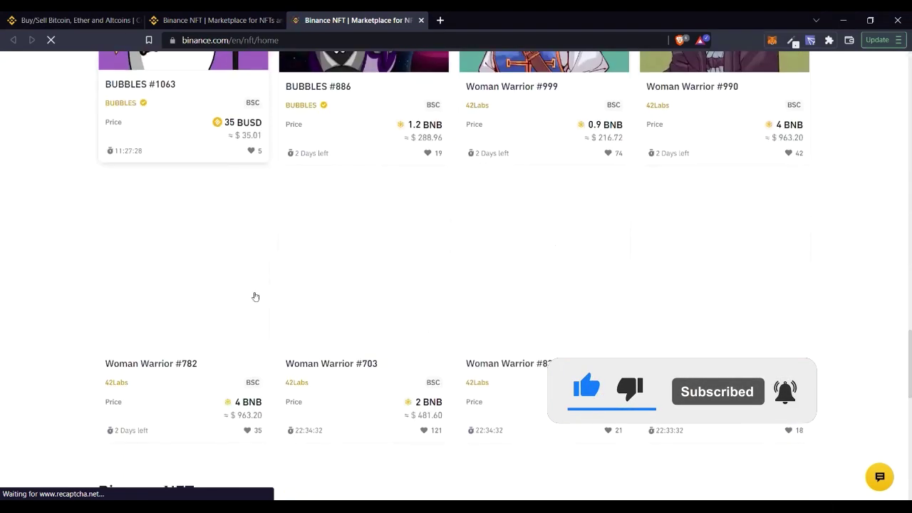
Finish looking over the Featured NFTs and open the NFT Marketplace page.
scroll(192, 316, down, 3)
scroll(243, 292, up, 8)
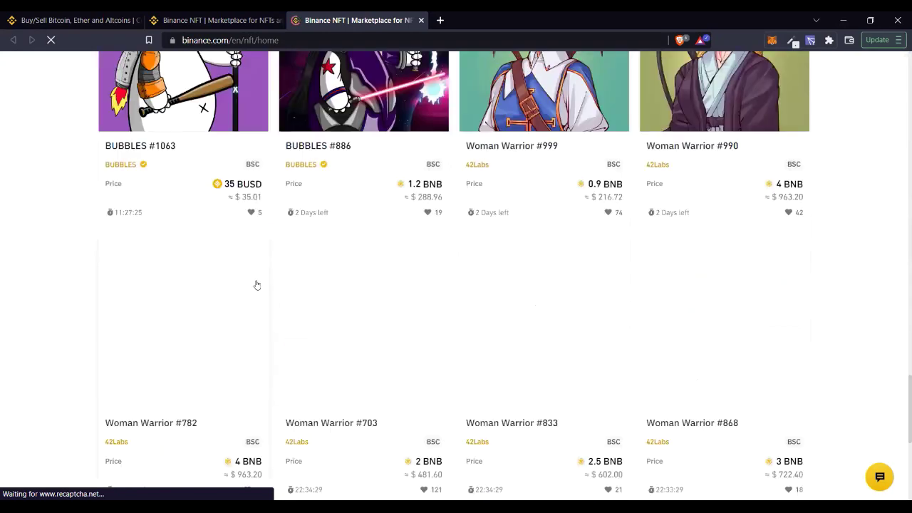
scroll(259, 280, up, 3)
scroll(259, 275, up, 1)
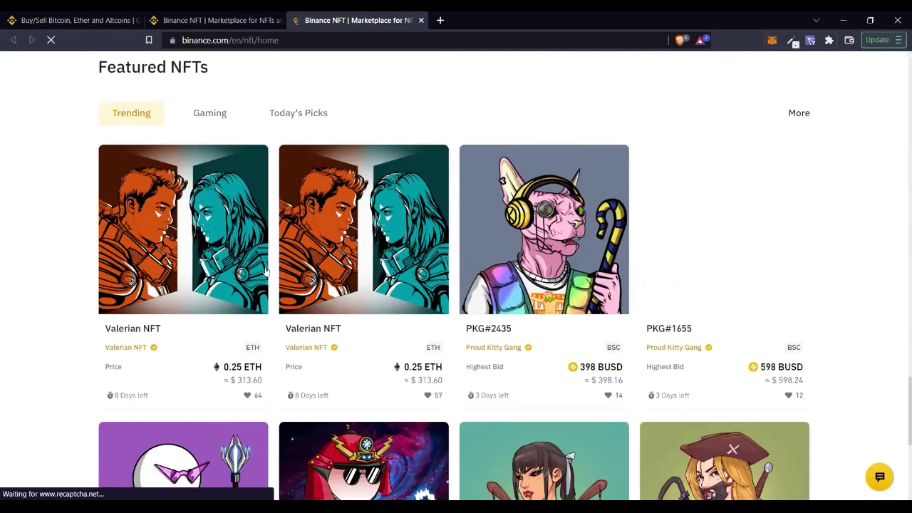
scroll(382, 245, up, 10)
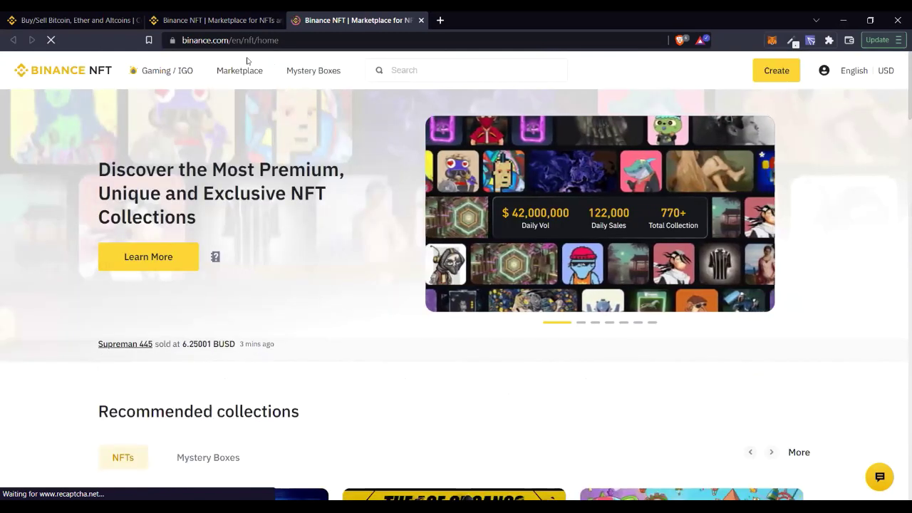
click(242, 73)
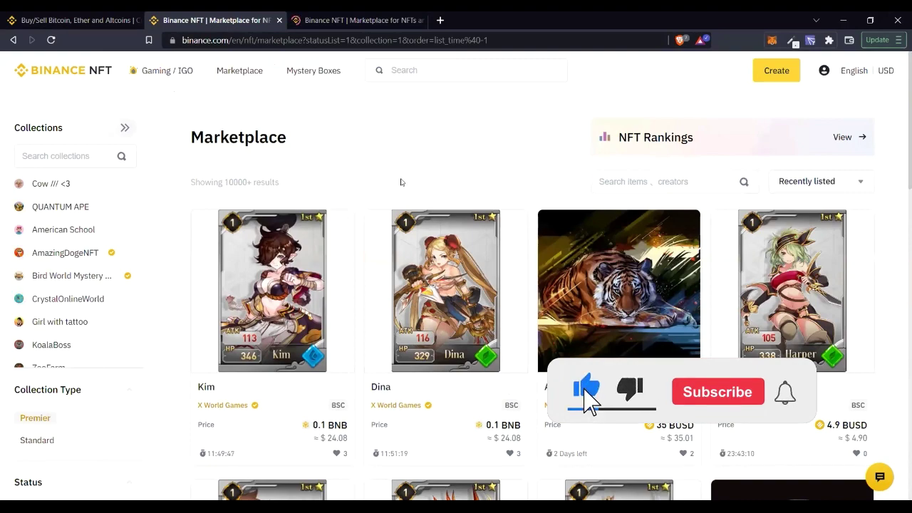
Look over the first recently listed NFTs in the Marketplace and check the sorting control.
scroll(318, 197, down, 2)
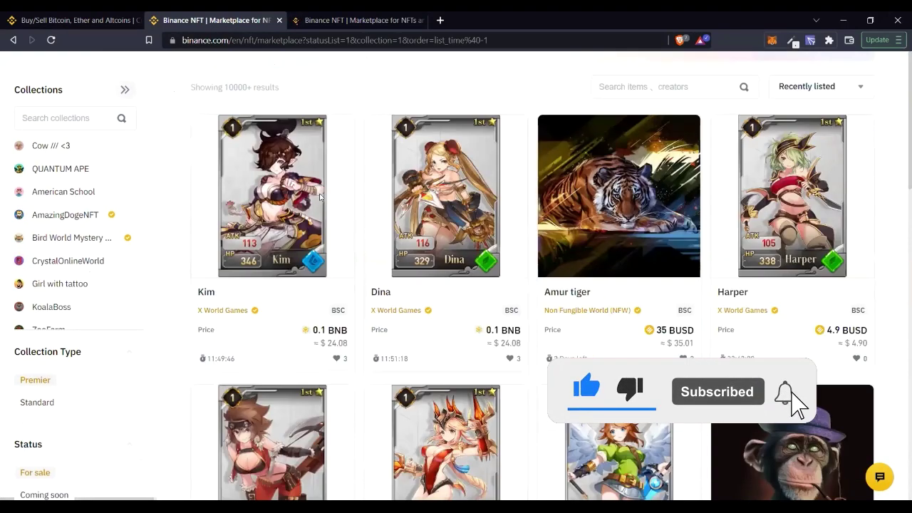
scroll(393, 243, up, 2)
scroll(393, 243, down, 1)
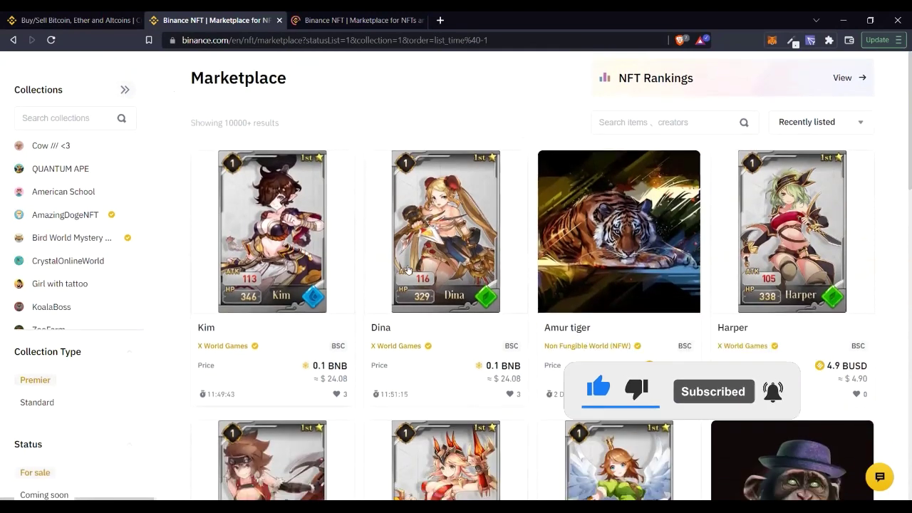
scroll(294, 320, up, 1)
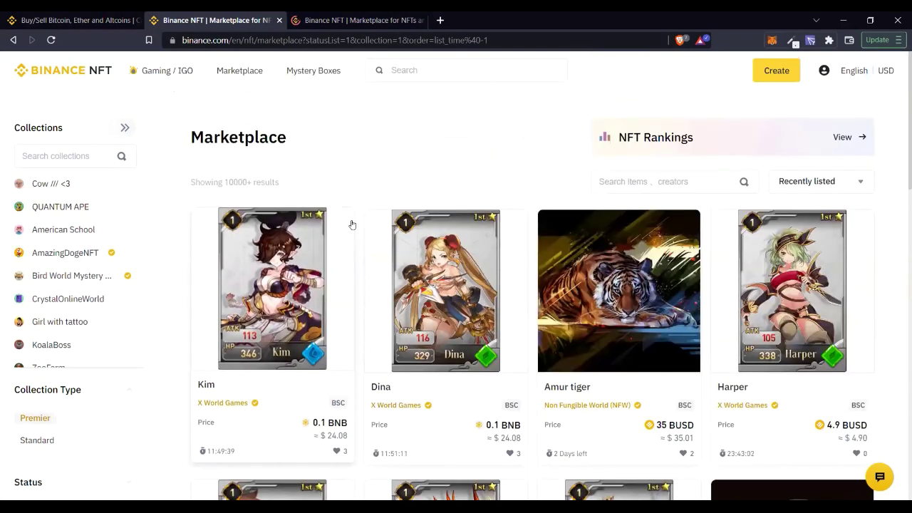
scroll(351, 224, down, 1)
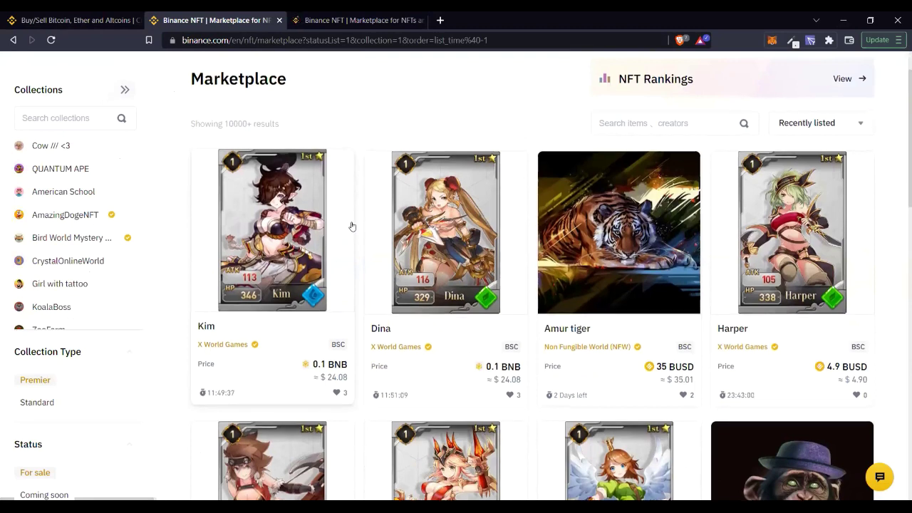
scroll(350, 225, up, 1)
click(859, 184)
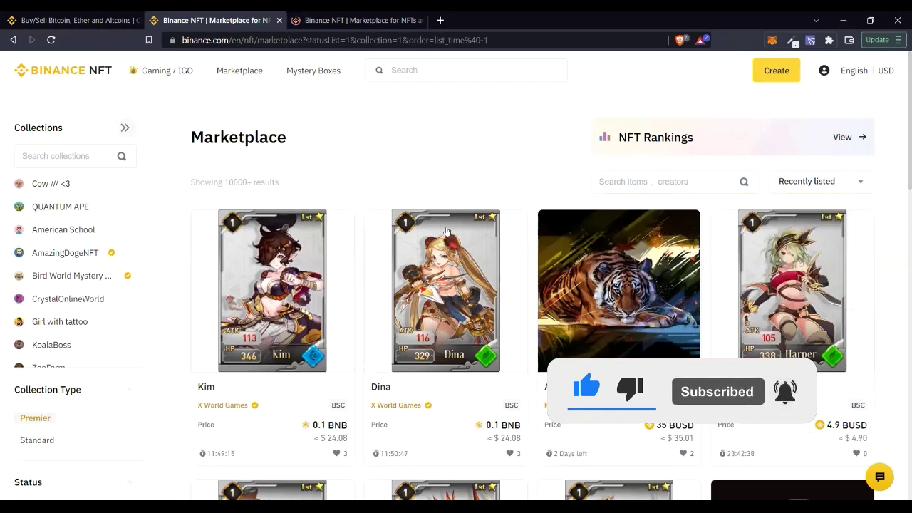
Look through the Collections filter list beside the Marketplace listings, past X World Games and CryptoRocket to ArchLoot Blindbox.
scroll(717, 257, down, 3)
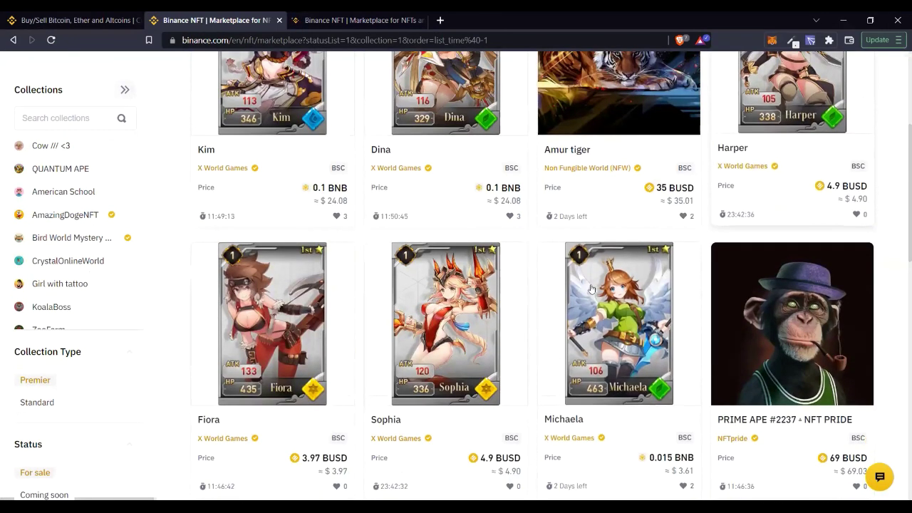
scroll(592, 289, up, 1)
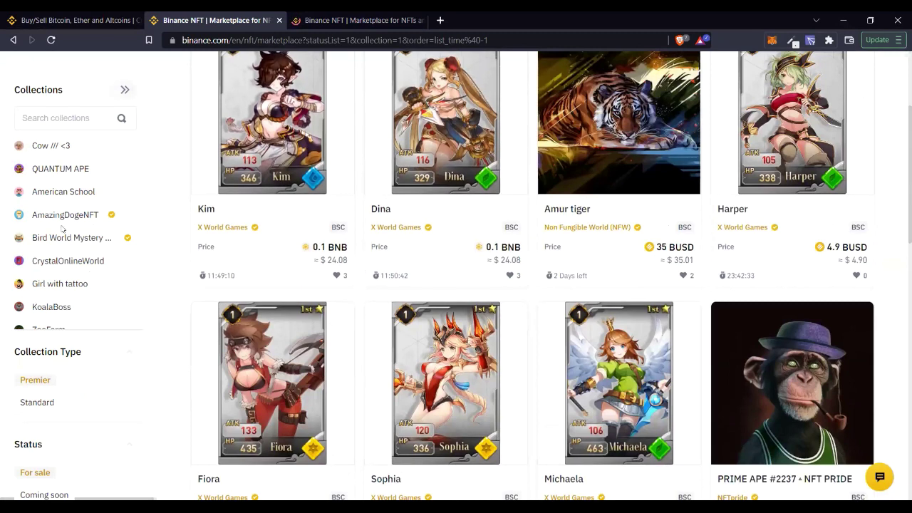
scroll(71, 214, down, 3)
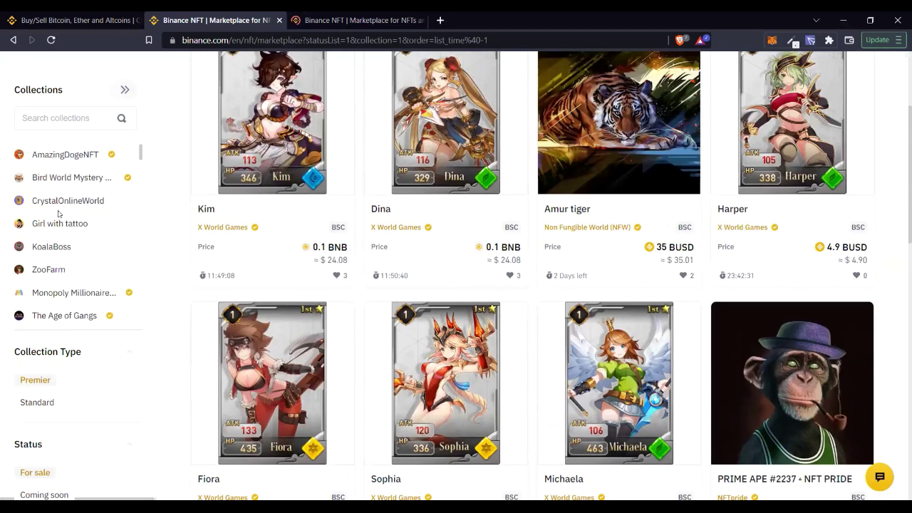
scroll(71, 242, down, 5)
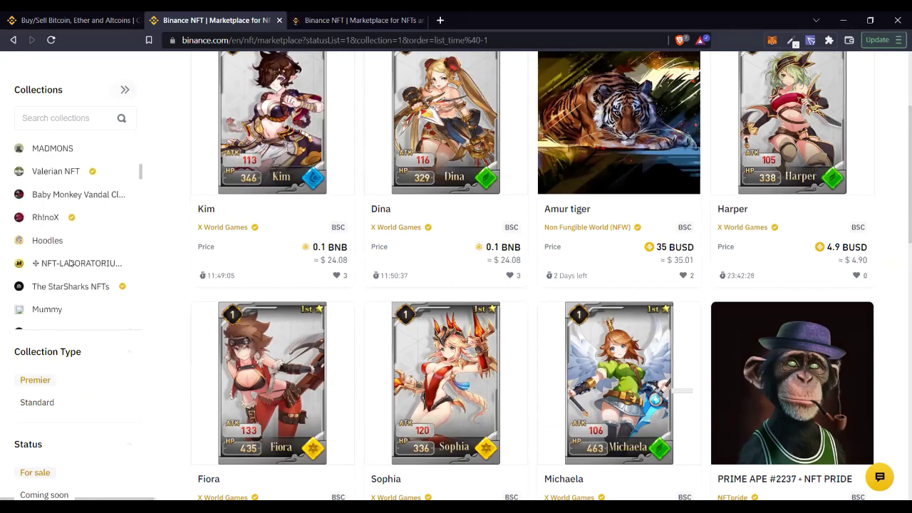
scroll(57, 251, down, 3)
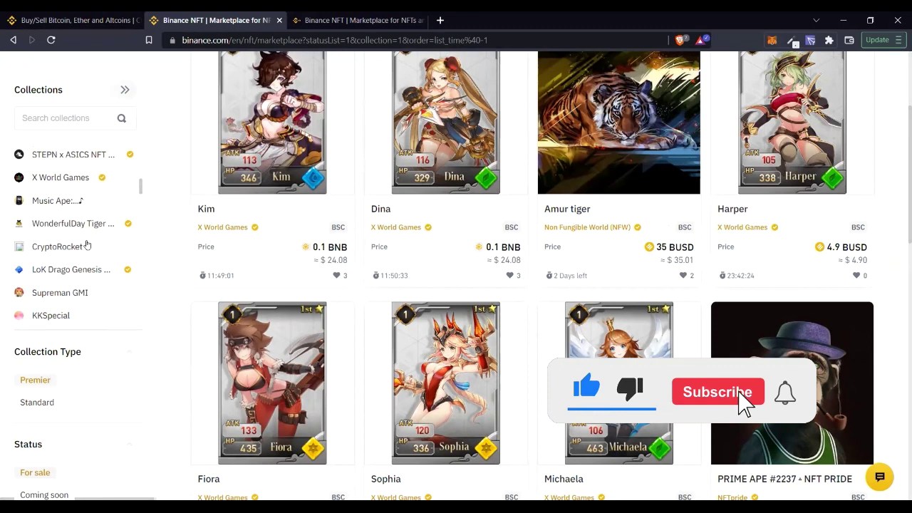
scroll(64, 292, down, 2)
scroll(57, 321, down, 2)
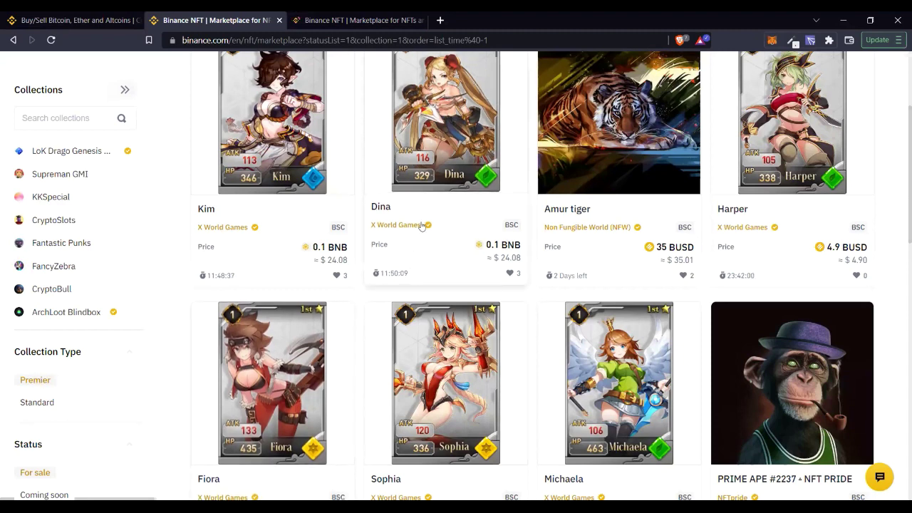
Check what the verification badge beside the X World Games name means on the Dina, Kim and Sophia cards.
mouse_move(424, 226)
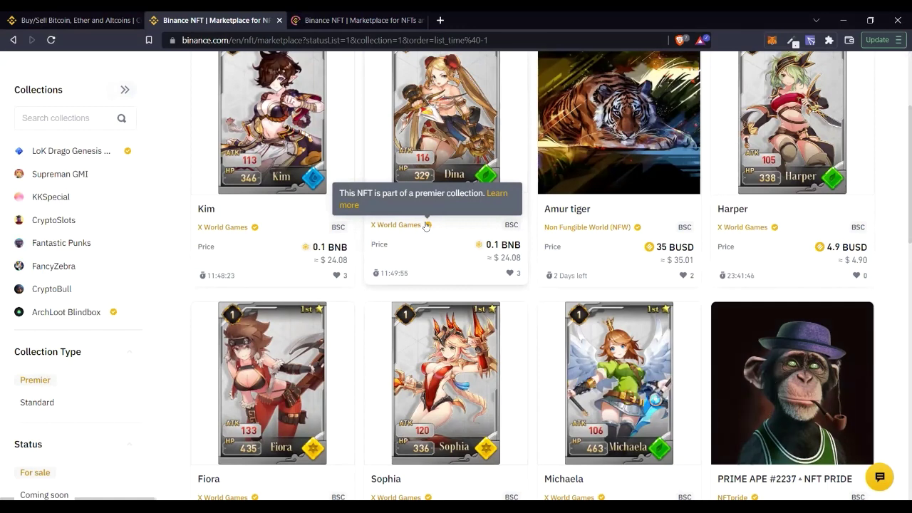
mouse_move(255, 227)
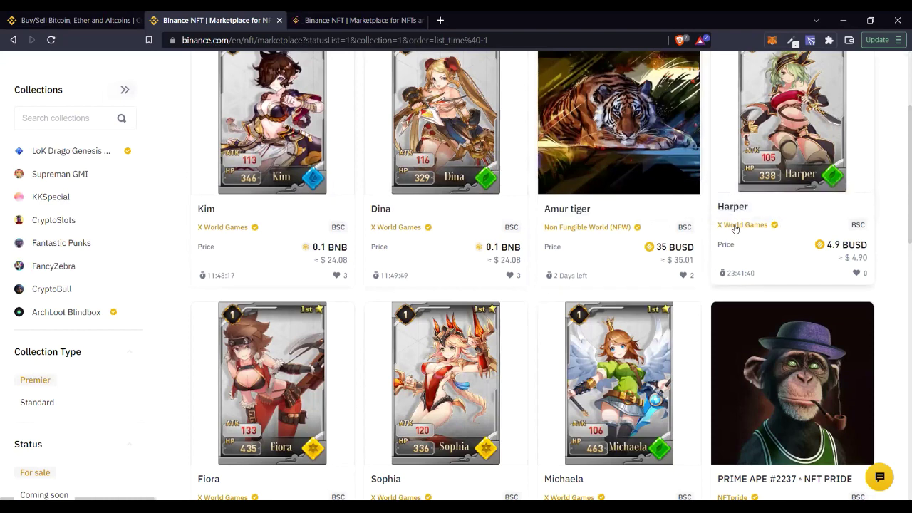
scroll(517, 291, down, 2)
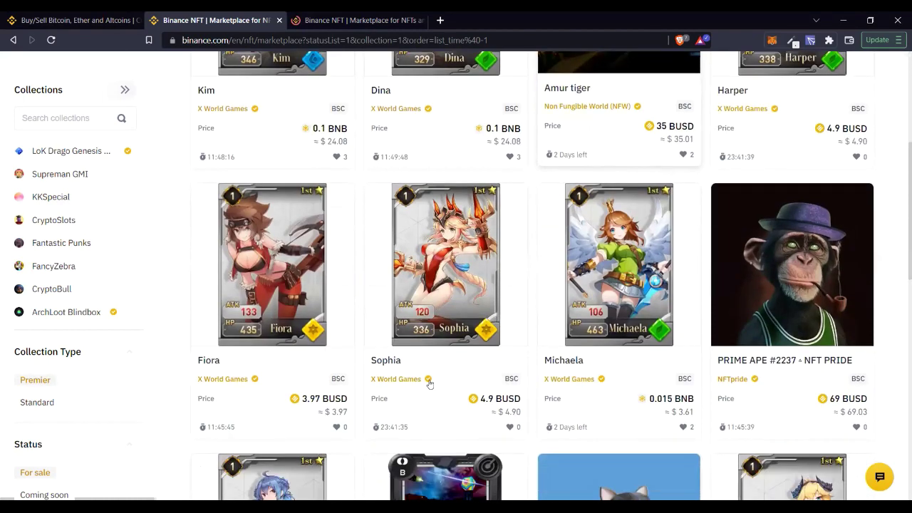
mouse_move(424, 379)
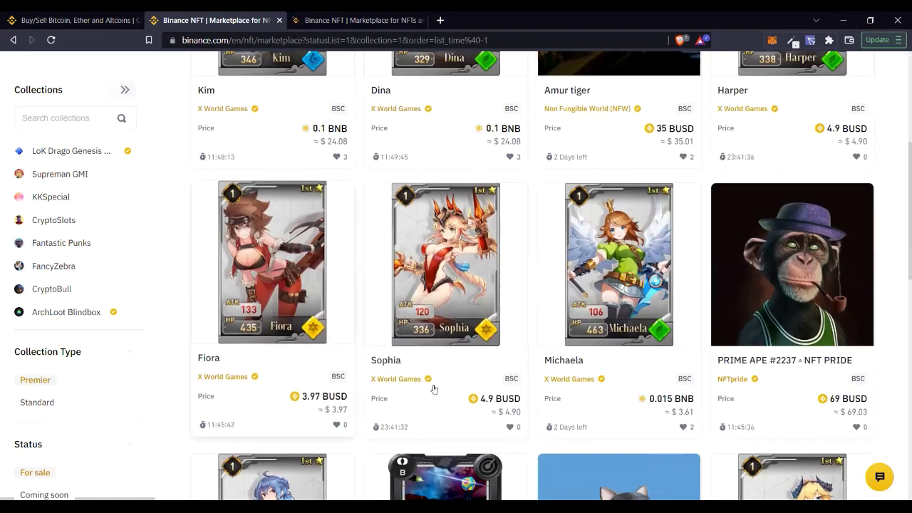
Browse the remaining Marketplace listings with their prices and blockchains, and display the sorting options for the listings.
scroll(499, 374, down, 1)
scroll(613, 300, down, 8)
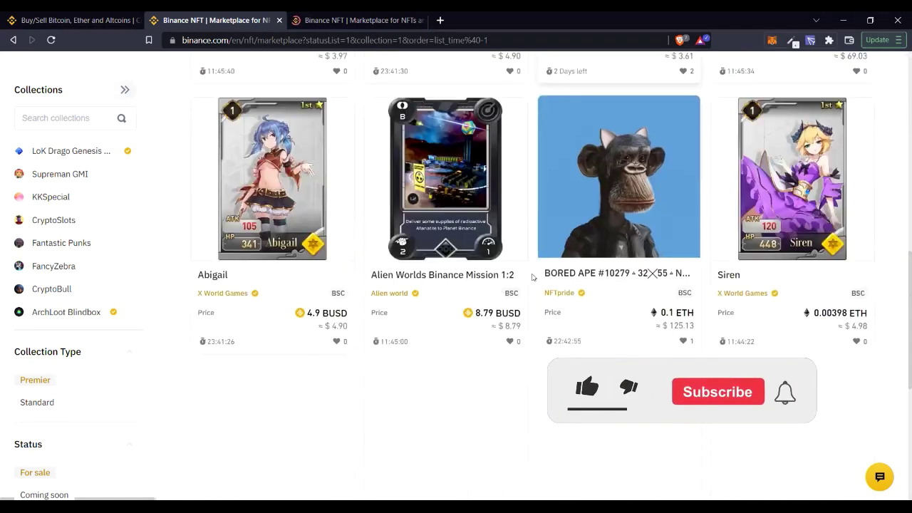
scroll(527, 291, down, 4)
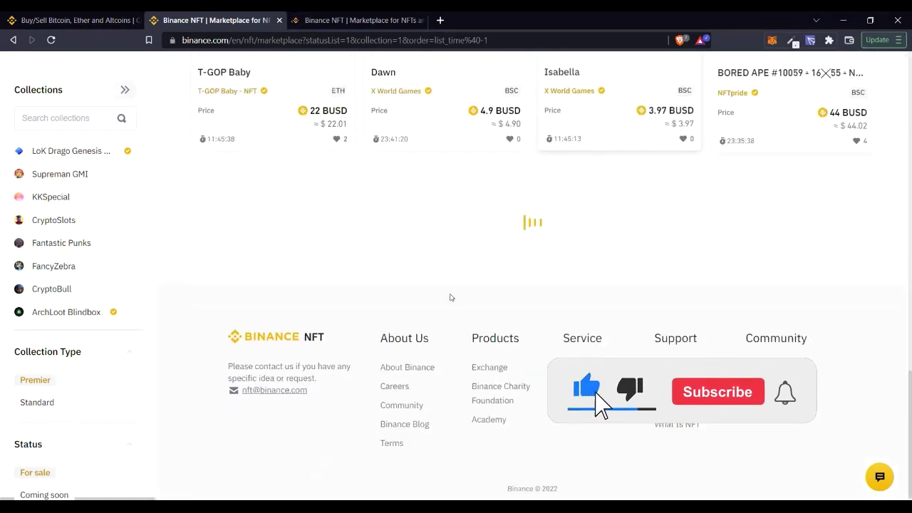
scroll(149, 203, up, 6)
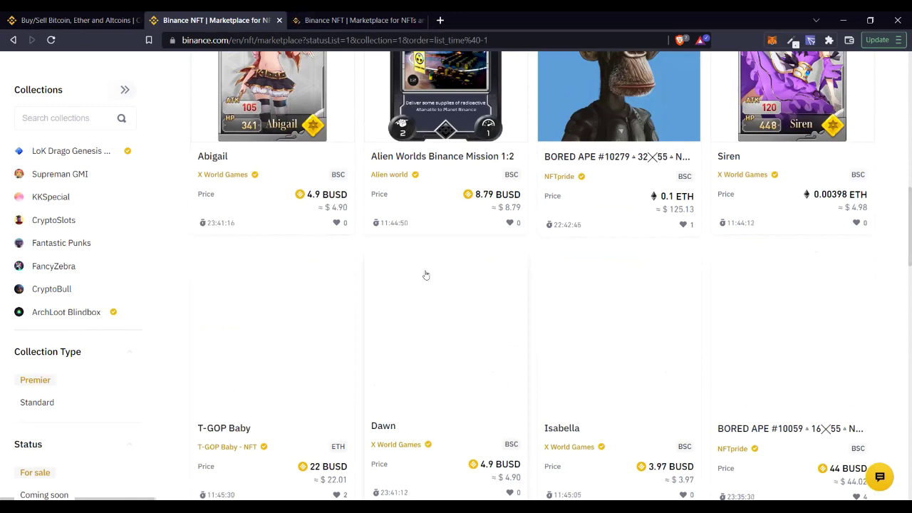
scroll(425, 274, down, 3)
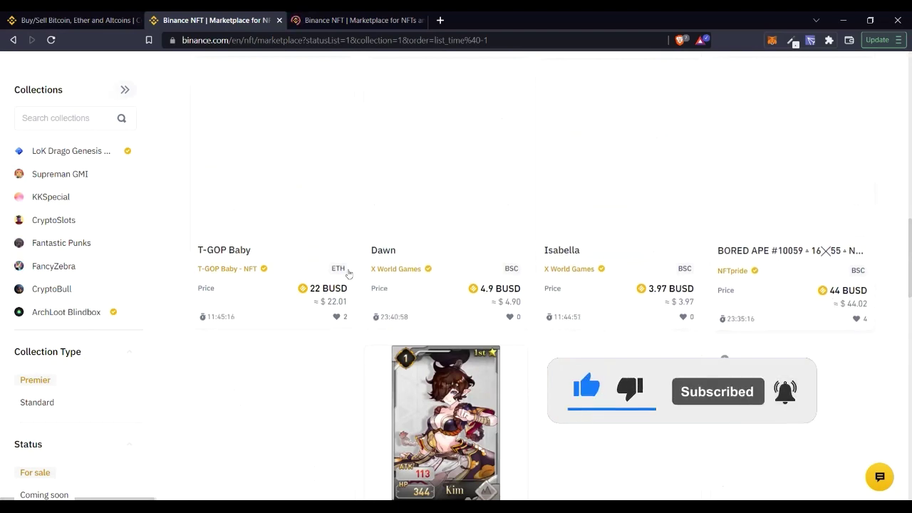
scroll(346, 270, down, 5)
scroll(357, 275, up, 2)
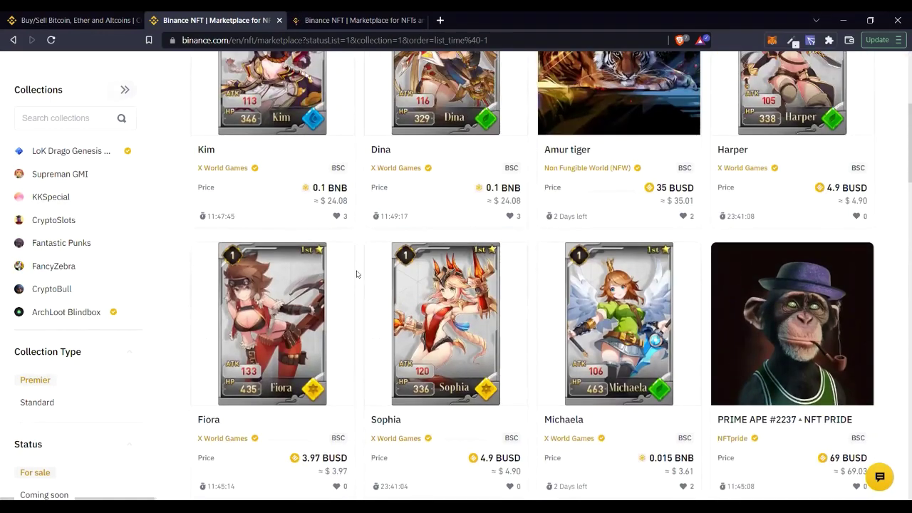
scroll(357, 274, up, 3)
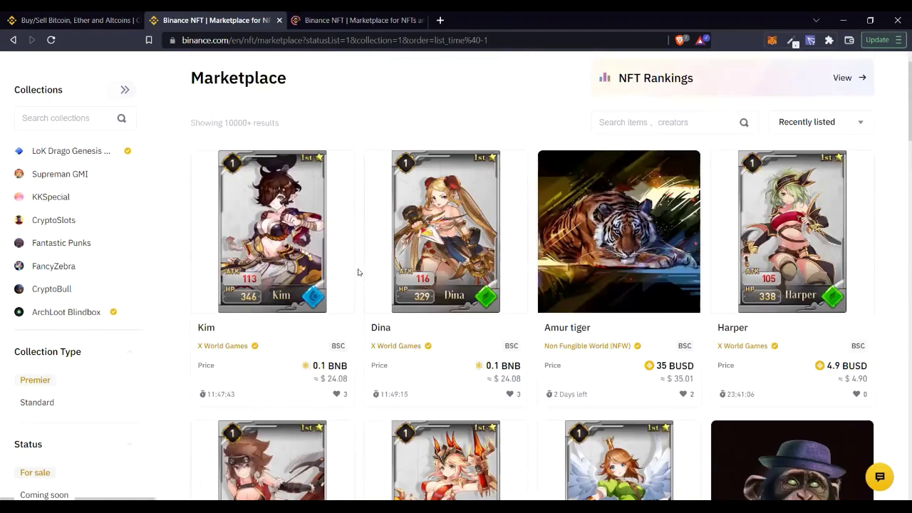
scroll(359, 272, up, 1)
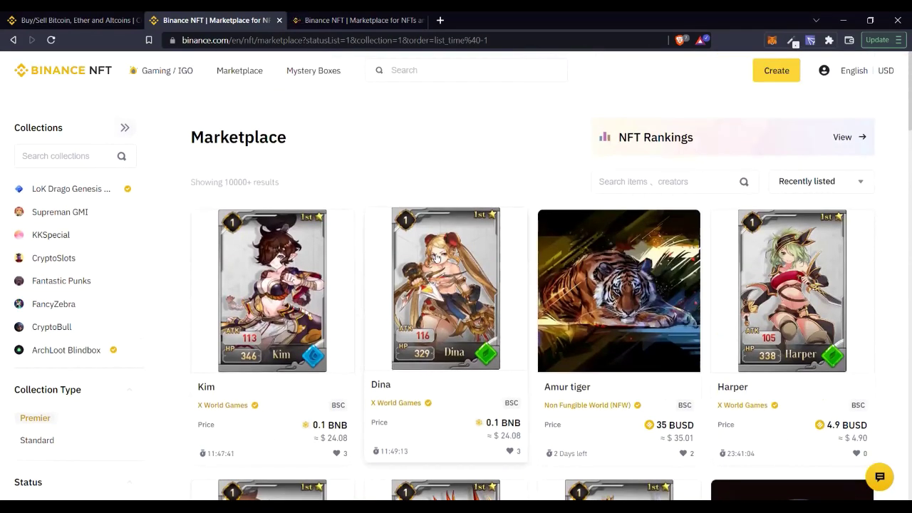
click(830, 181)
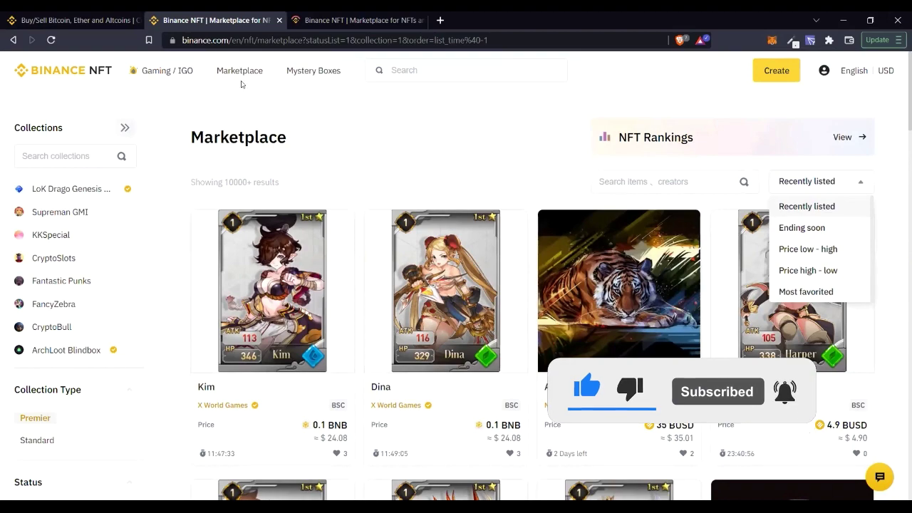
Return to the NFT home page and review the collections ranked in the 7-day Top Collections list.
key(ctrl+Tab)
scroll(304, 242, down, 2)
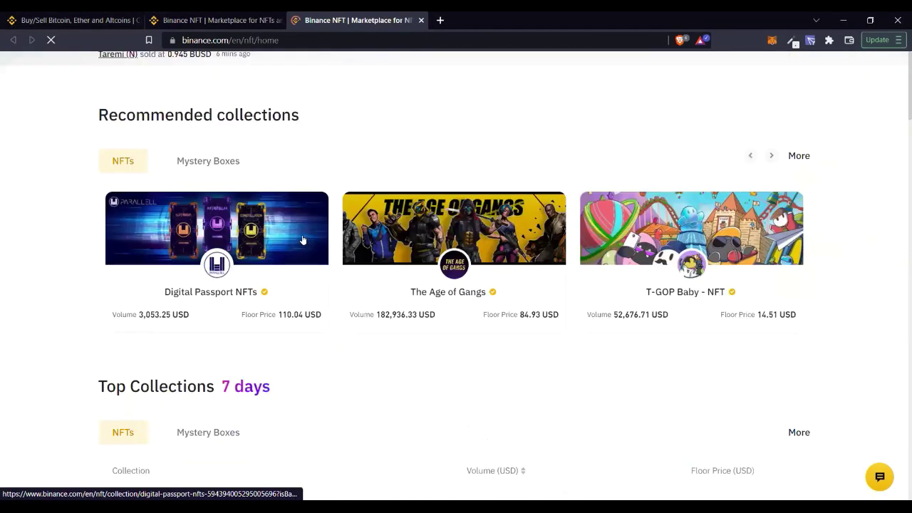
scroll(304, 243, down, 2)
scroll(275, 243, up, 1)
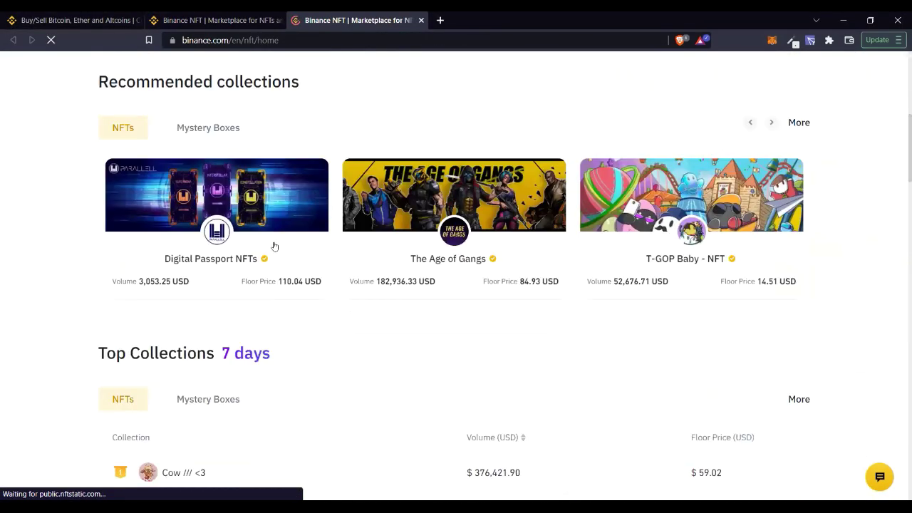
scroll(269, 248, down, 6)
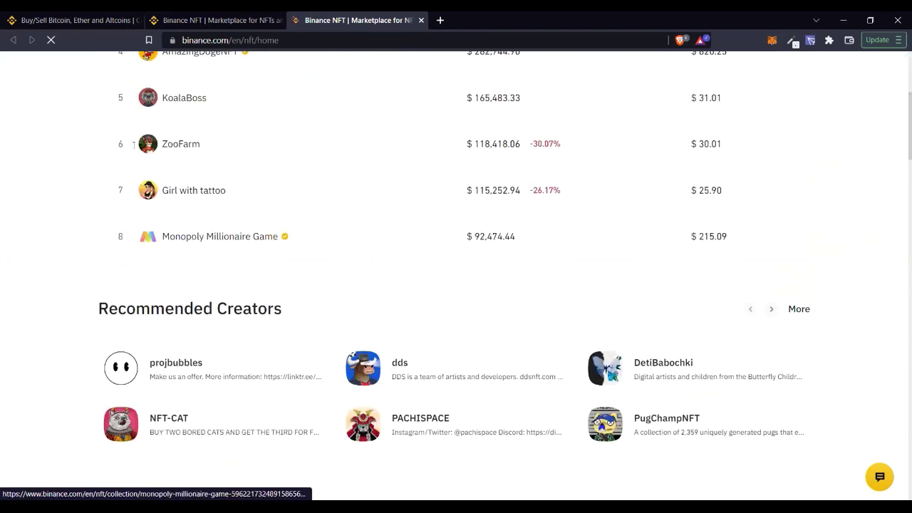
scroll(214, 213, up, 5)
scroll(226, 208, down, 1)
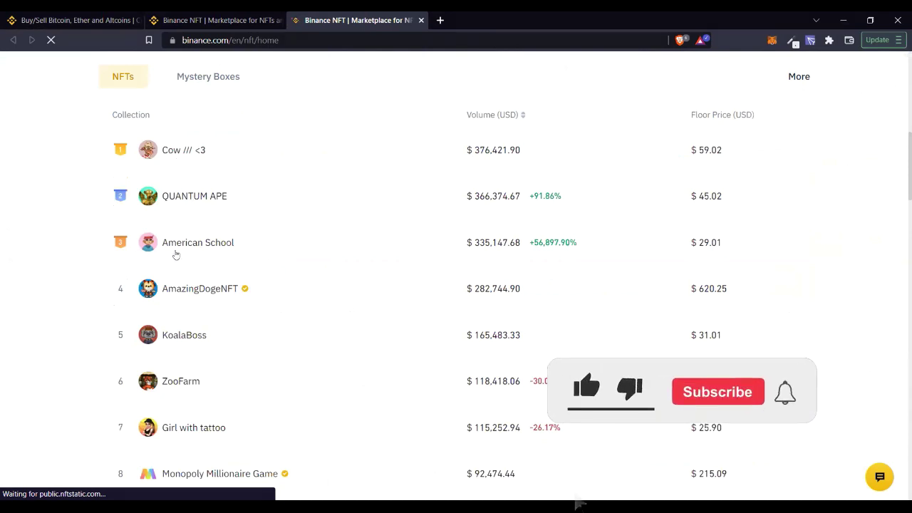
scroll(176, 255, up, 1)
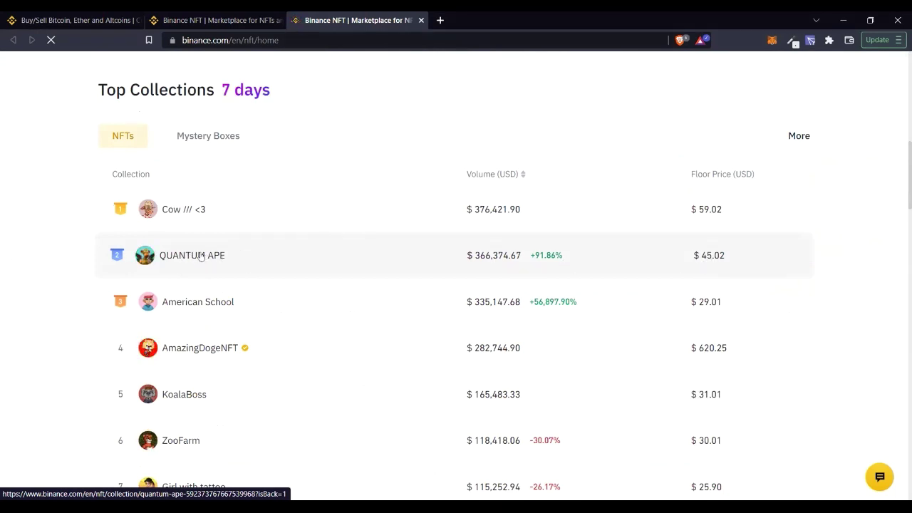
Open the QUANTUM APE collection from the Top Collections list and read its description.
click(178, 257)
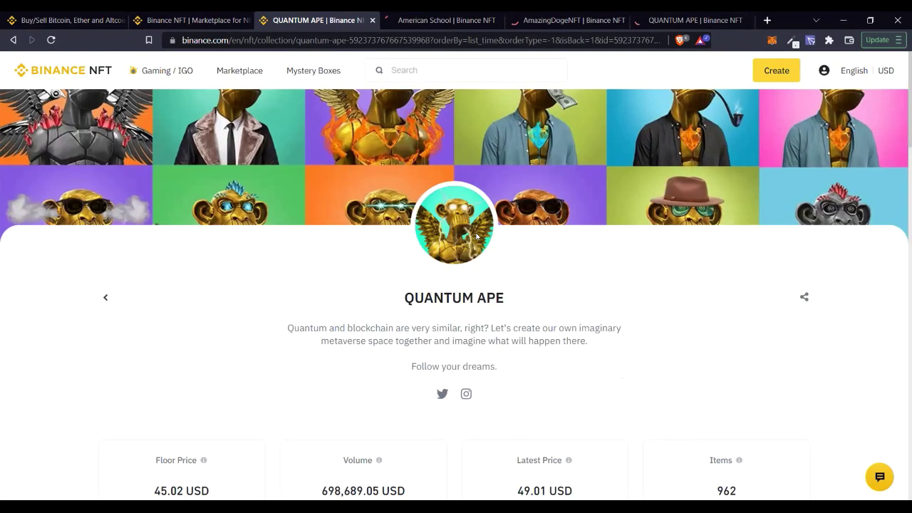
scroll(434, 230, down, 2)
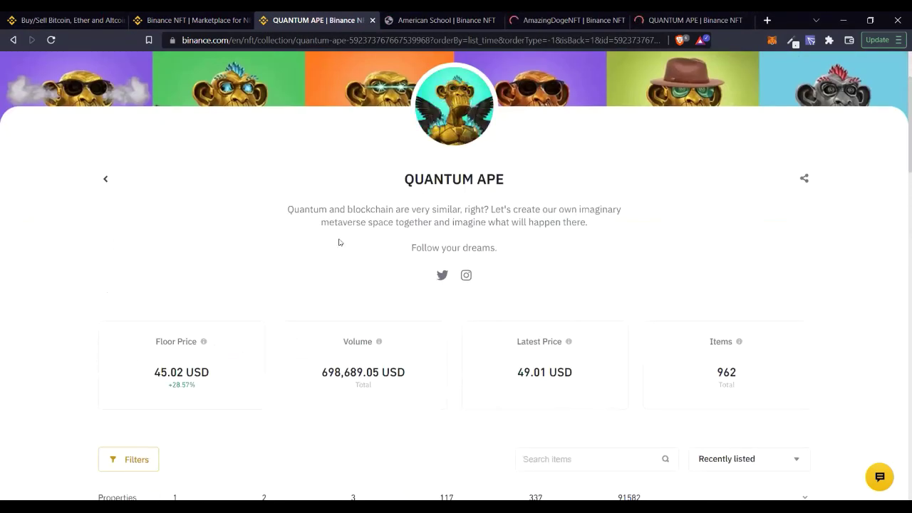
drag(286, 209, 358, 239)
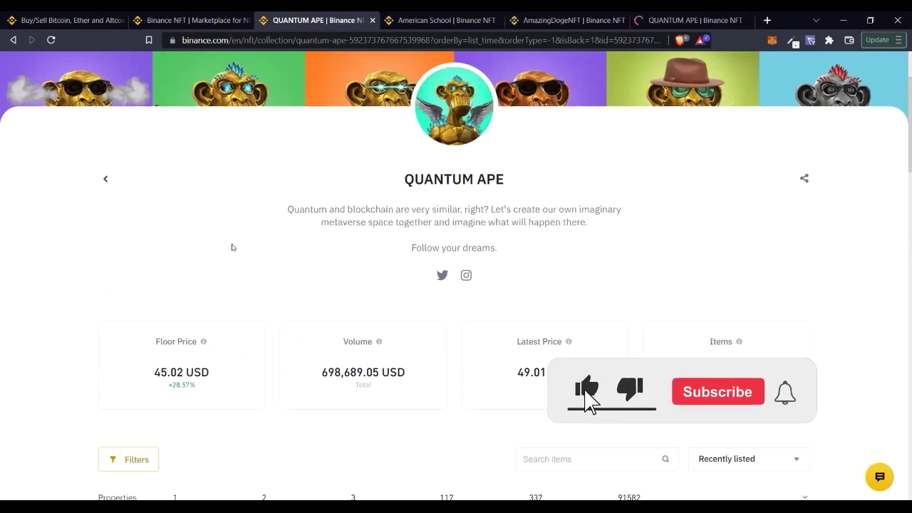
Look over the QUANTUM APE collection's statistics cards and the filter options available for its items.
scroll(452, 171, down, 2)
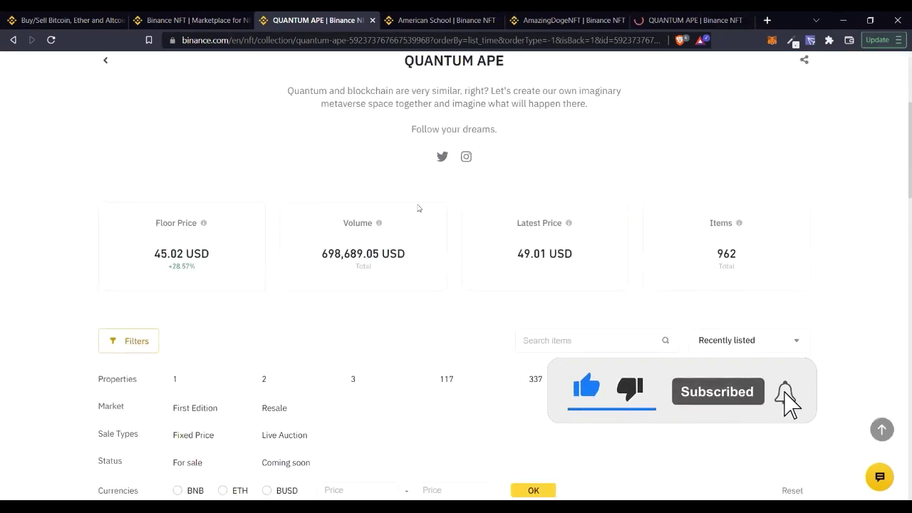
scroll(97, 281, down, 1)
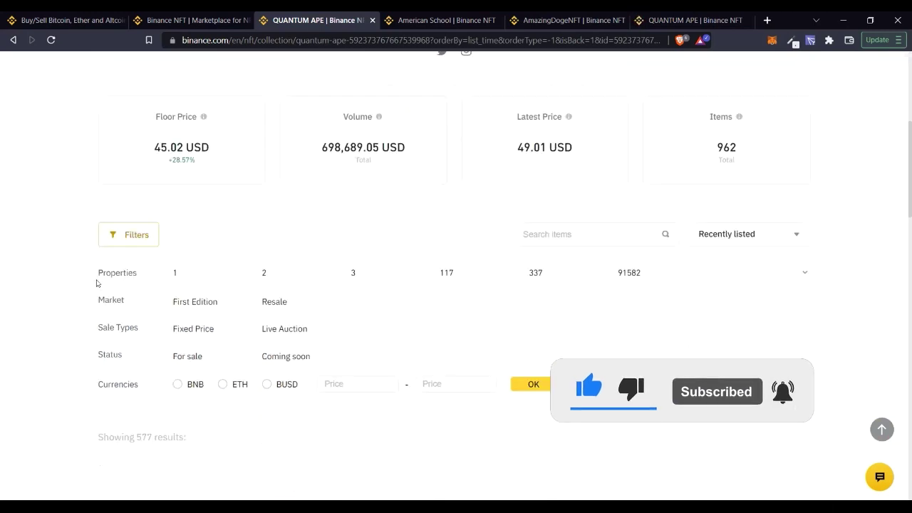
scroll(97, 277, up, 1)
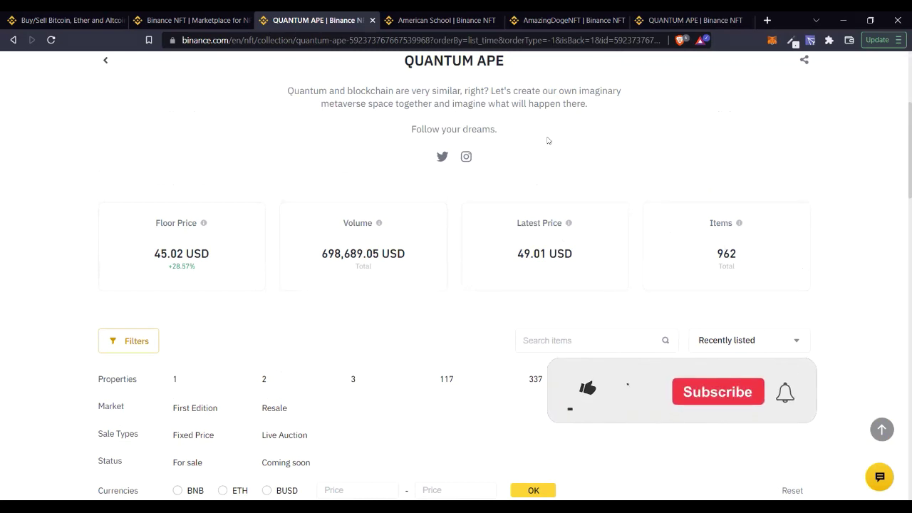
scroll(586, 208, up, 1)
scroll(570, 207, up, 1)
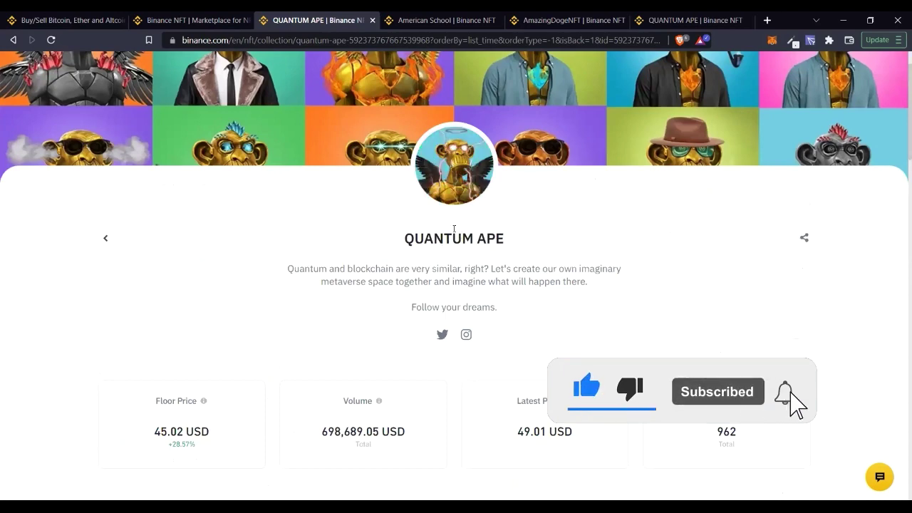
scroll(718, 307, down, 1)
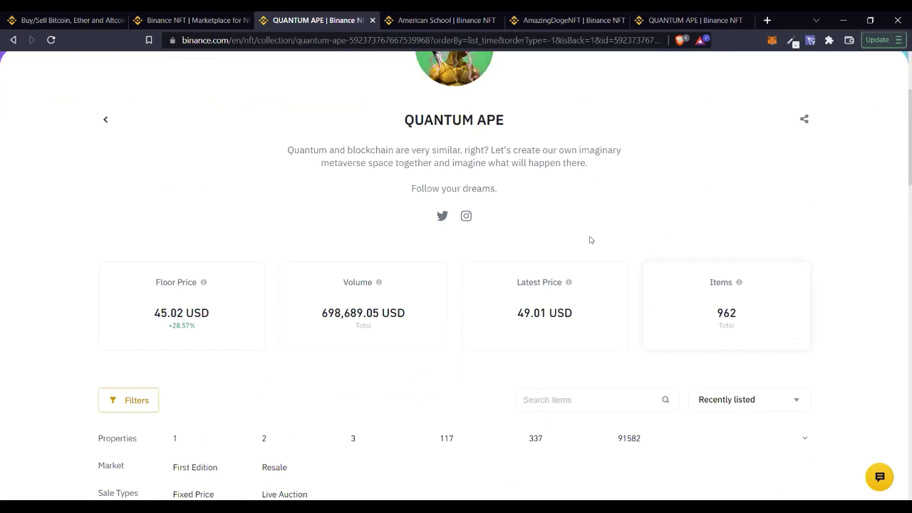
Skim the first QUANTUM APE listings and check the explanation of the Floor Price figure.
scroll(523, 299, down, 4)
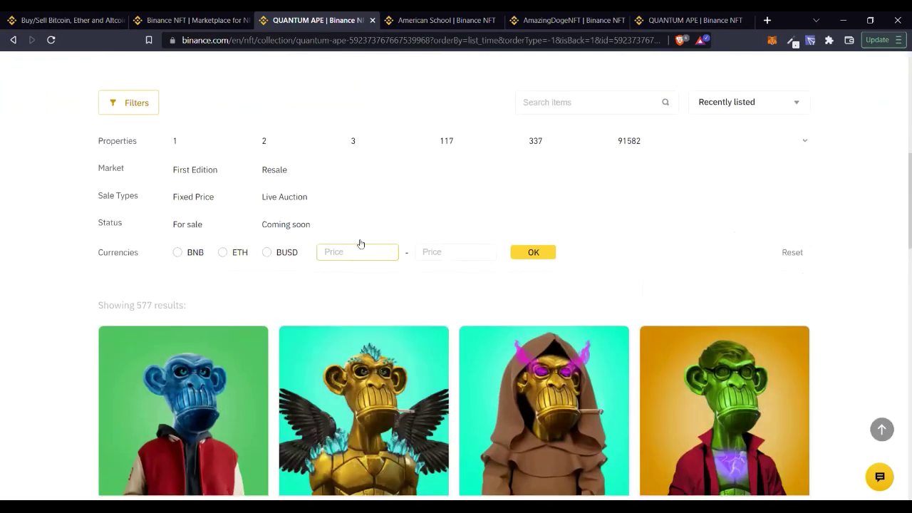
scroll(362, 271, down, 7)
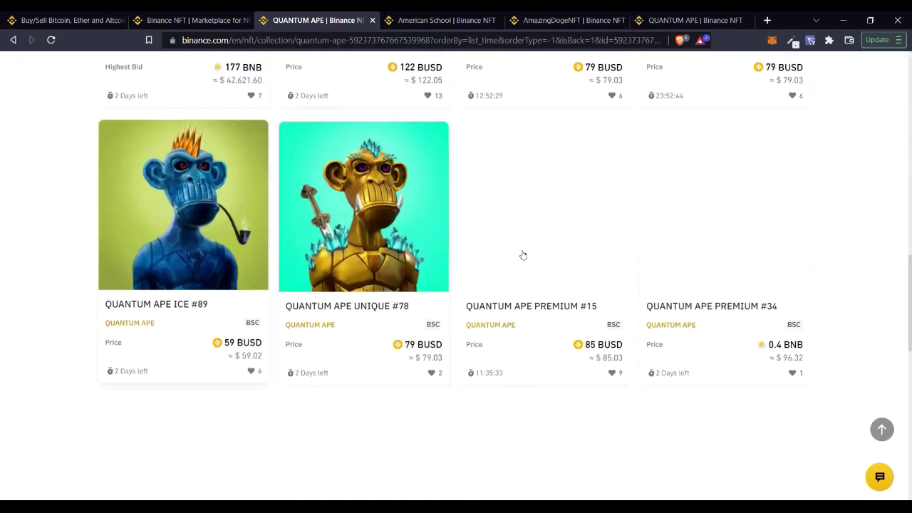
scroll(472, 301, down, 5)
scroll(428, 240, up, 9)
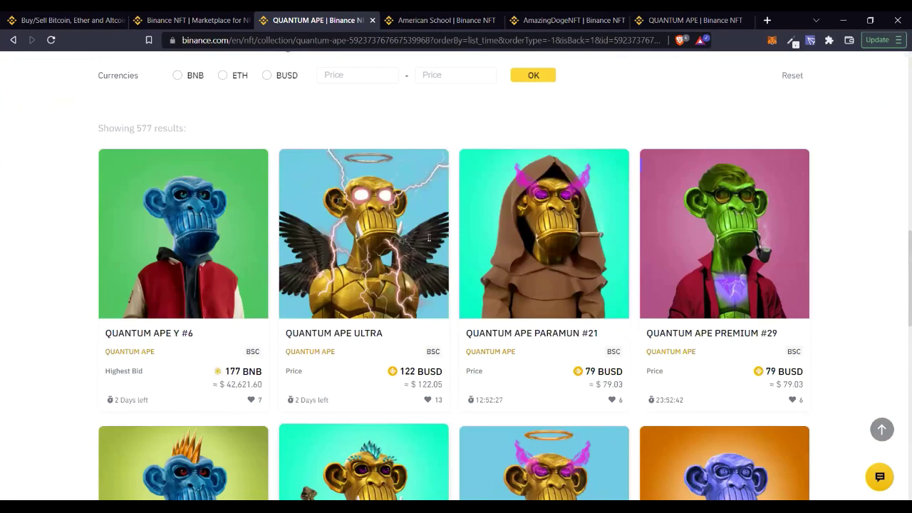
scroll(429, 238, up, 7)
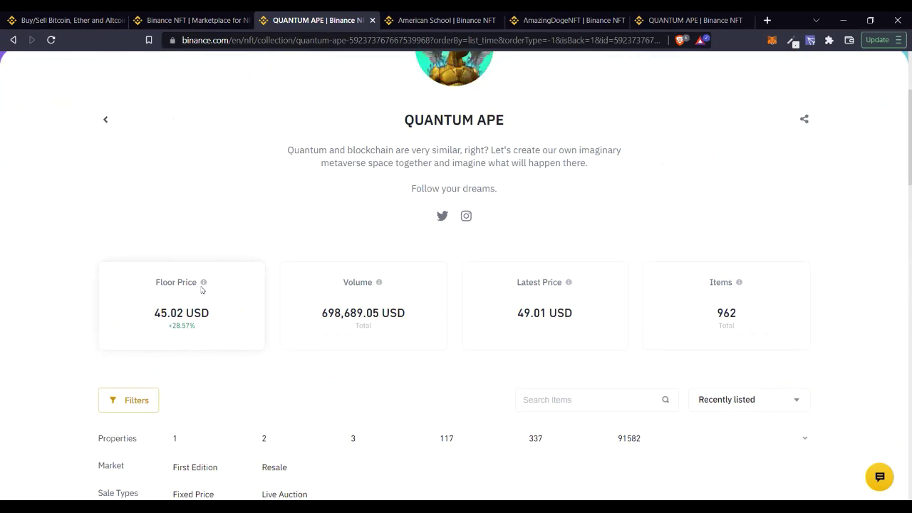
mouse_move(203, 285)
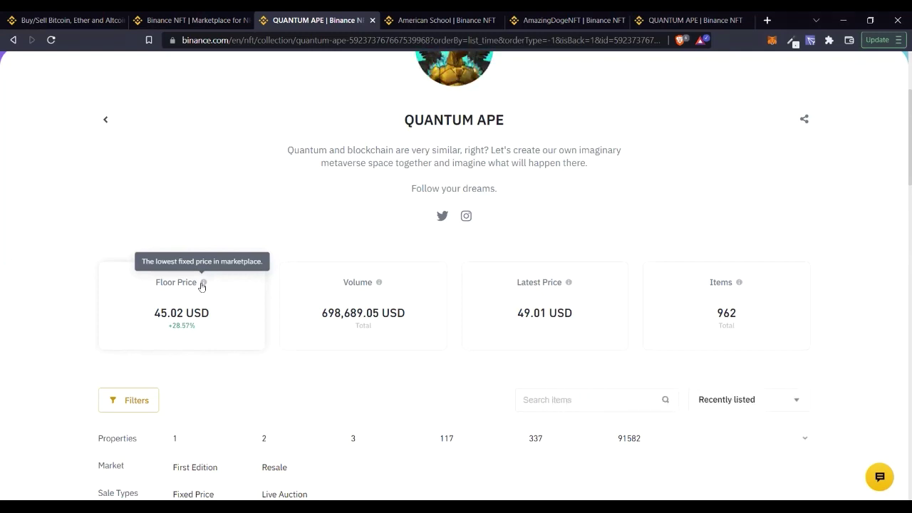
Compare the prices and highest bids of the first listings, such as QUANTUM APE Y #6 and QUANTUM APE ULTRA.
scroll(228, 286, down, 8)
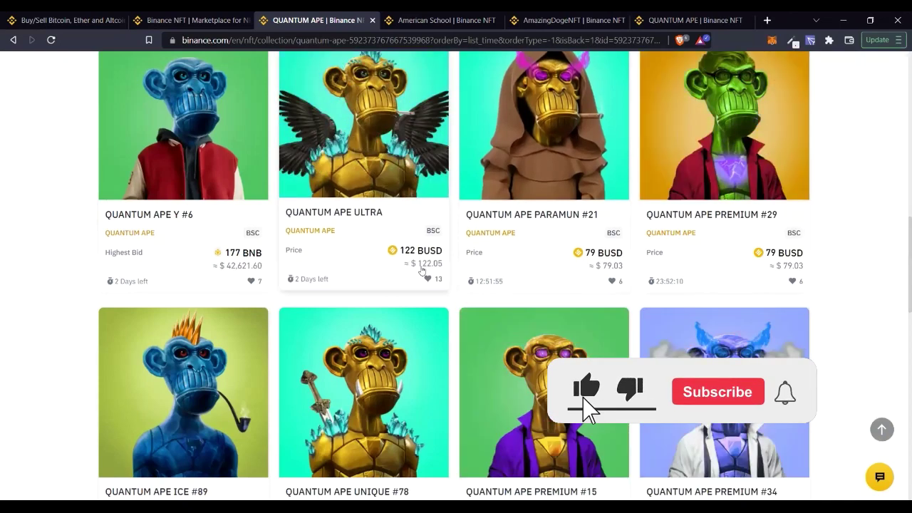
scroll(359, 261, up, 4)
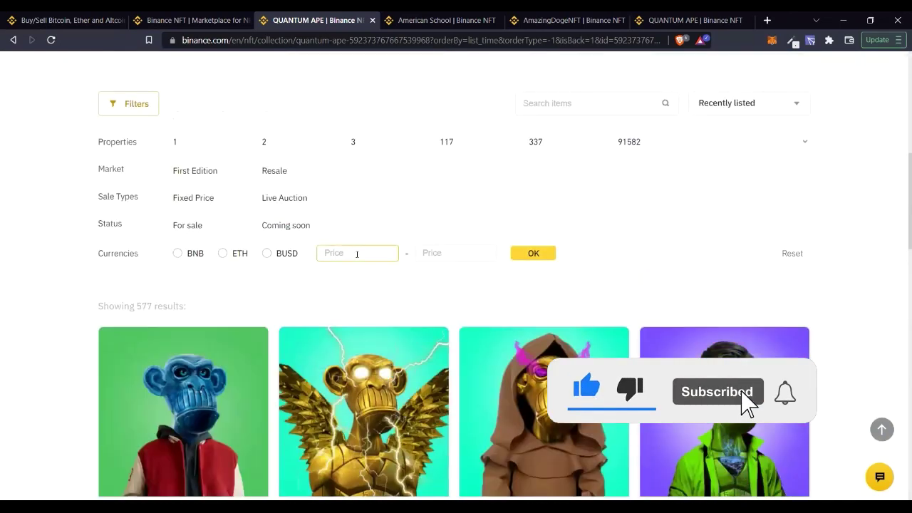
scroll(357, 255, down, 3)
scroll(349, 265, down, 2)
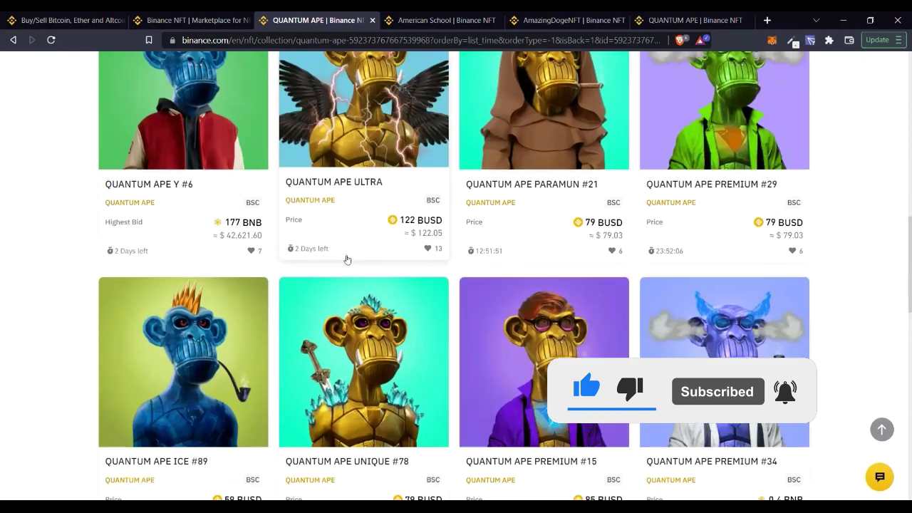
scroll(321, 285, up, 2)
scroll(278, 320, down, 1)
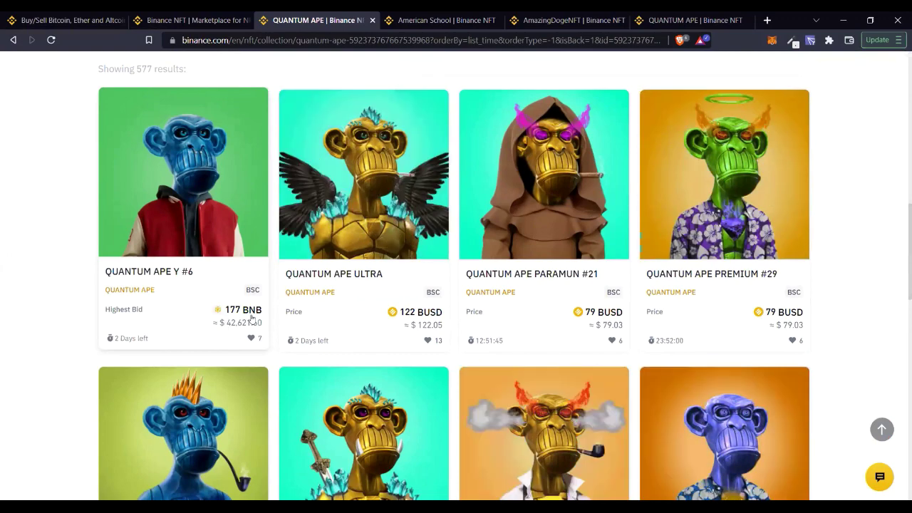
Examine the prices of the further listings, from QUANTUM APE ICE #89 past QUANTUM APE #2 to QUANTUM APE PARAMUN #15.
scroll(441, 309, down, 5)
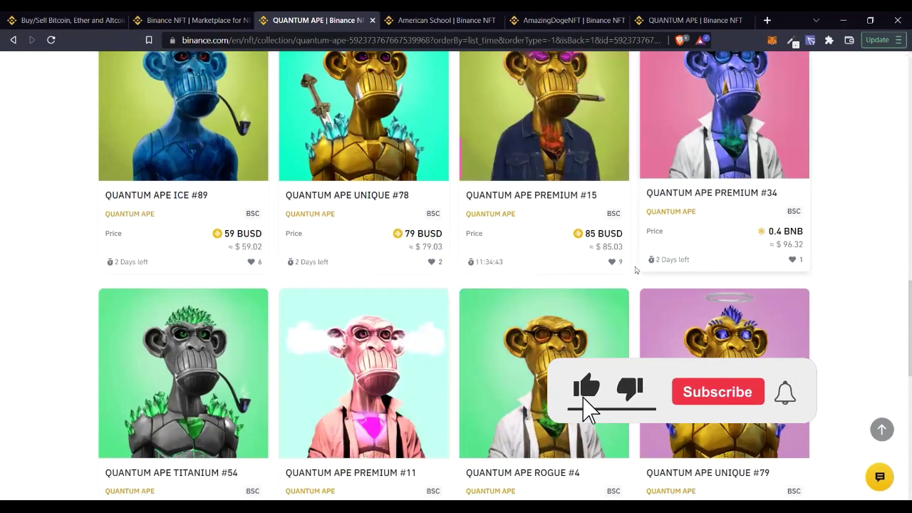
scroll(528, 295, down, 4)
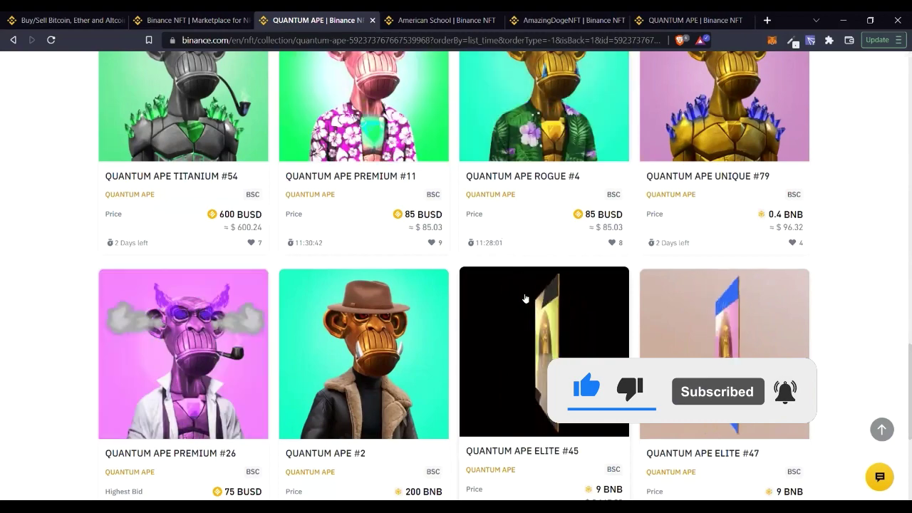
scroll(525, 298, down, 1)
scroll(525, 298, down, 3)
scroll(517, 295, up, 4)
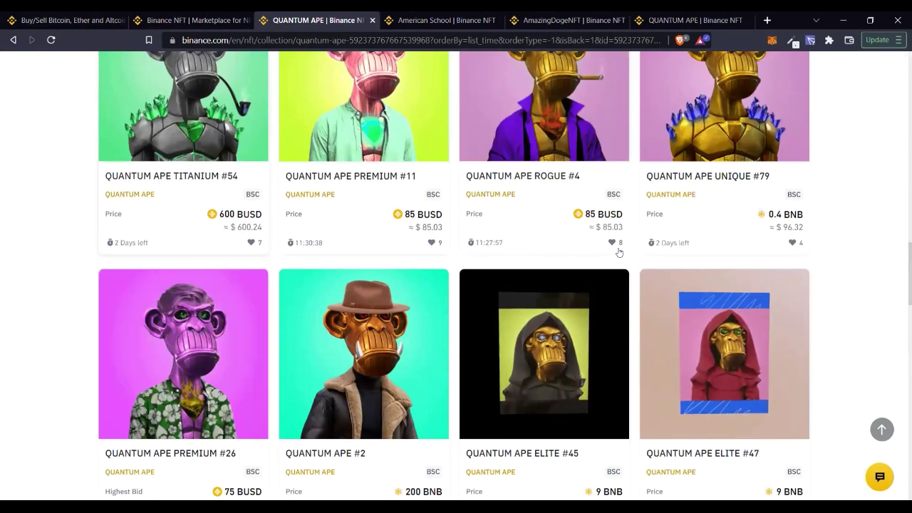
scroll(735, 252, down, 4)
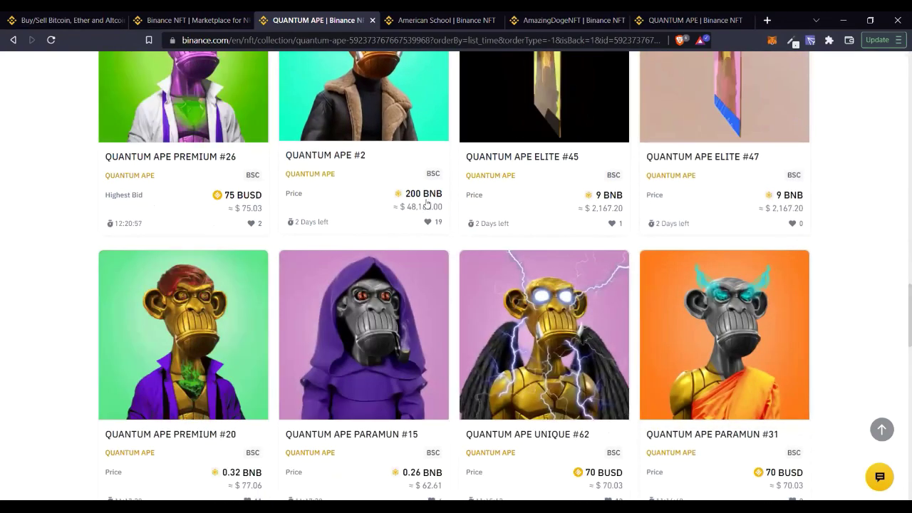
scroll(365, 237, down, 2)
scroll(363, 238, down, 1)
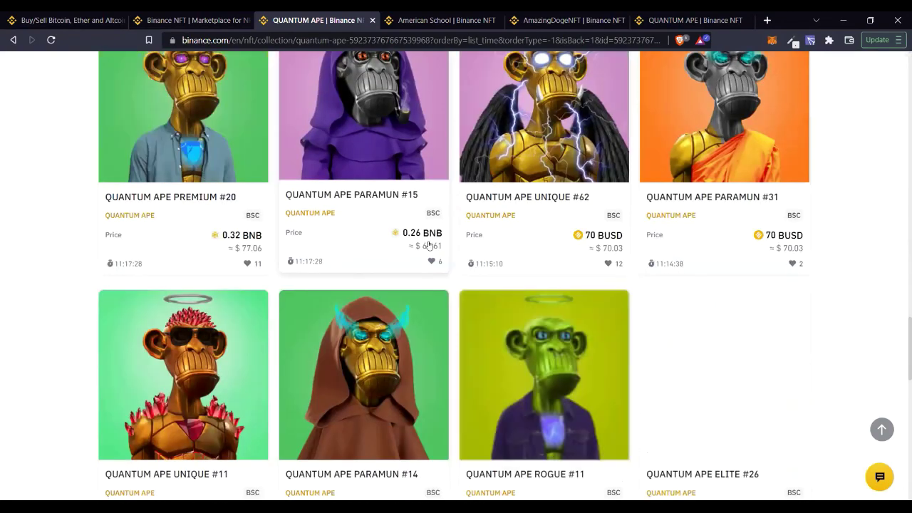
Return to the collection statistics and check the explanations of Floor Price, Volume and Latest Price.
scroll(431, 244, up, 10)
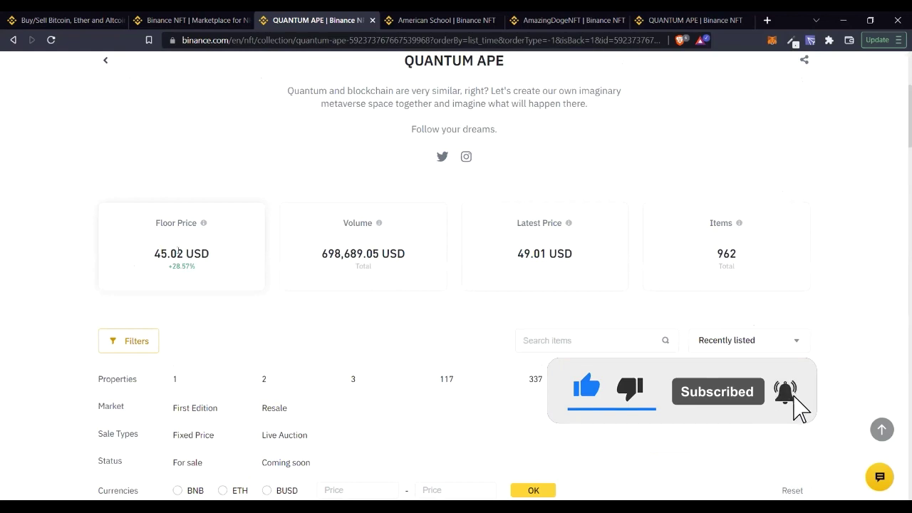
mouse_move(202, 226)
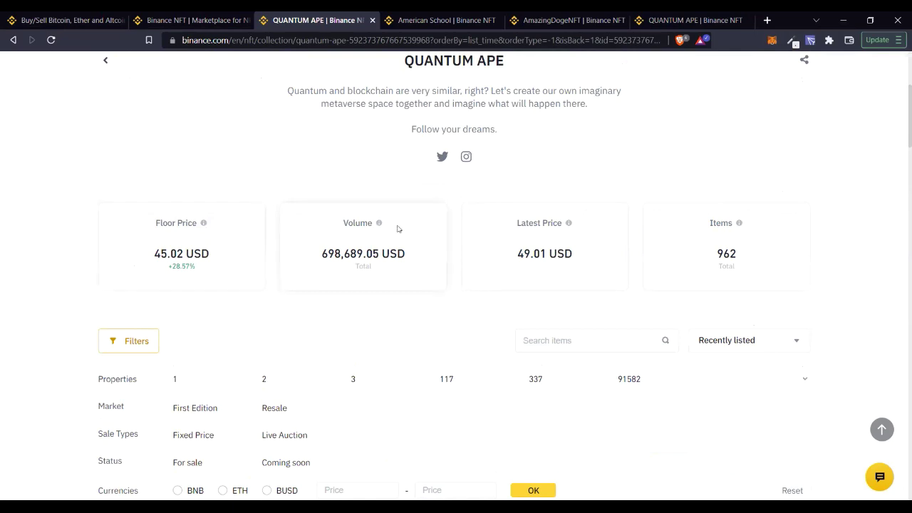
mouse_move(380, 225)
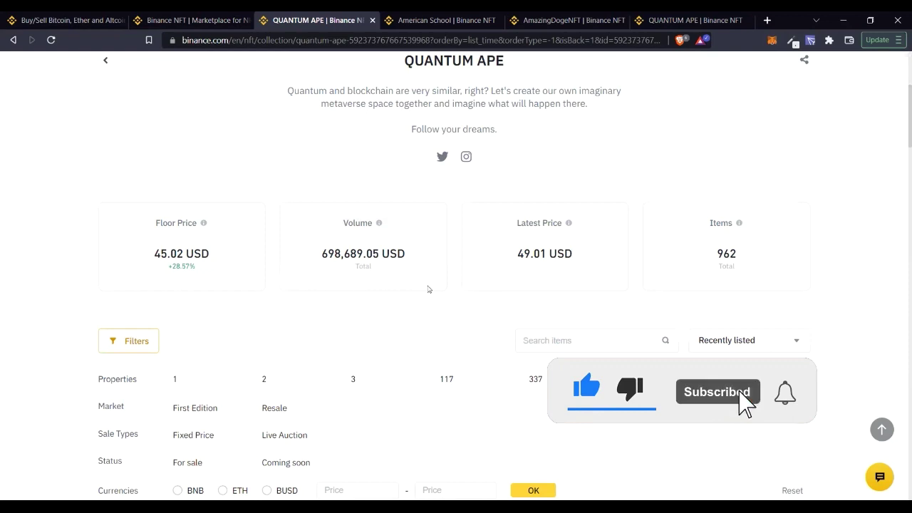
mouse_move(568, 226)
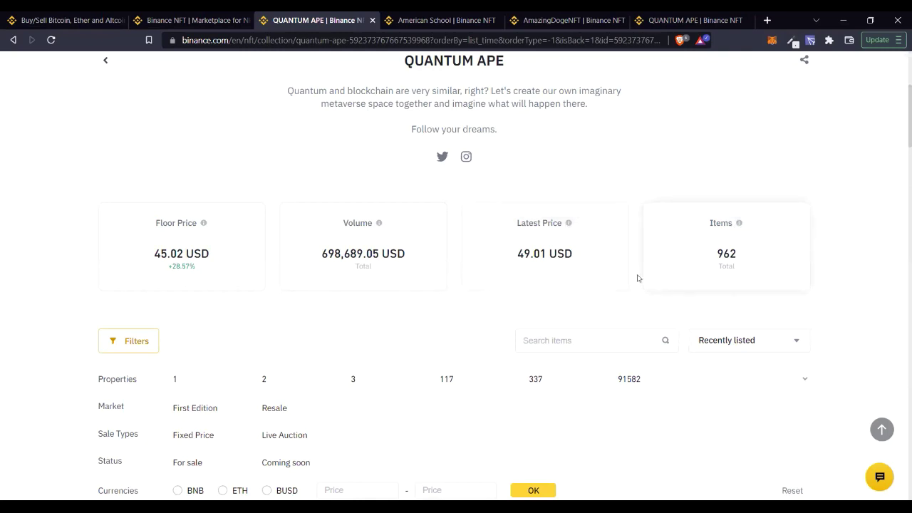
Enter a price range of 1 to 50 in the collection's item filters.
scroll(612, 281, down, 2)
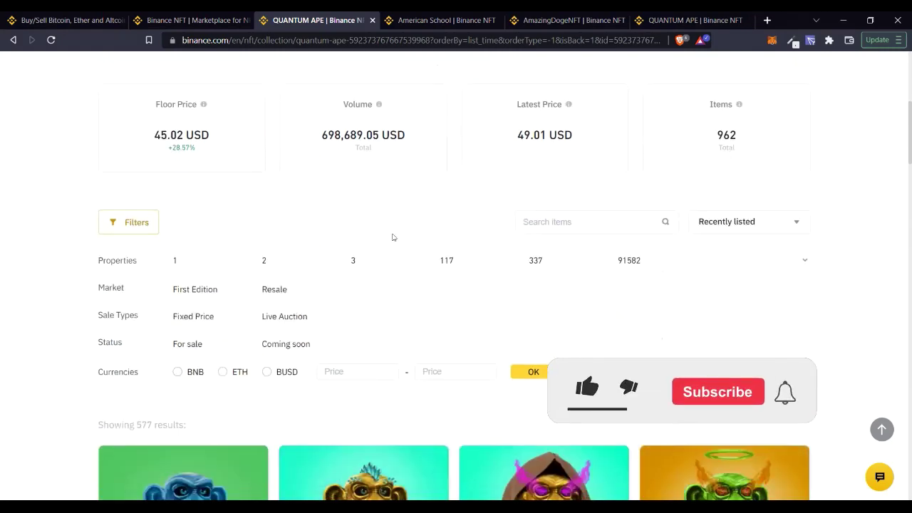
scroll(352, 273, down, 2)
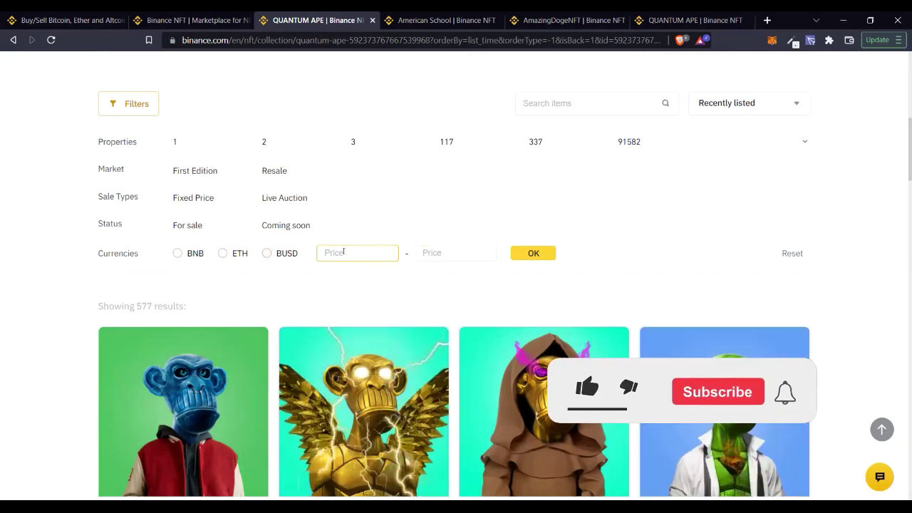
click(420, 253)
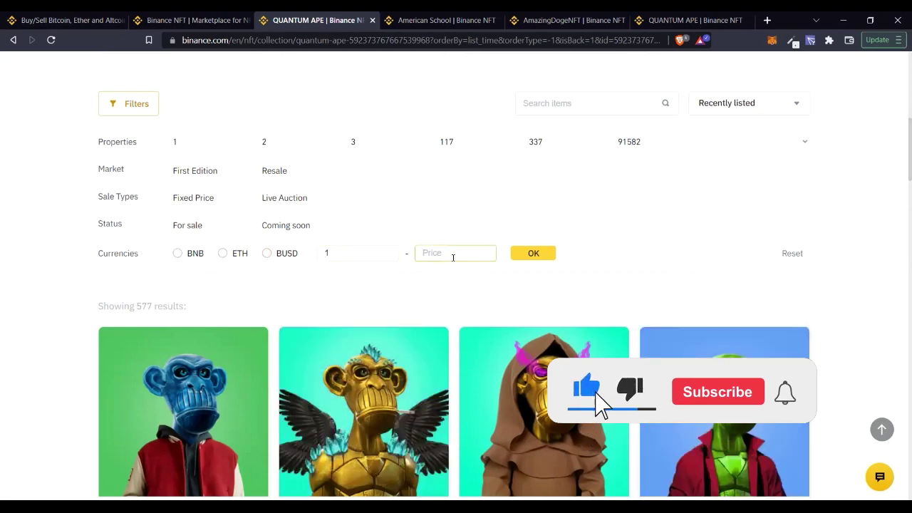
text(50-)
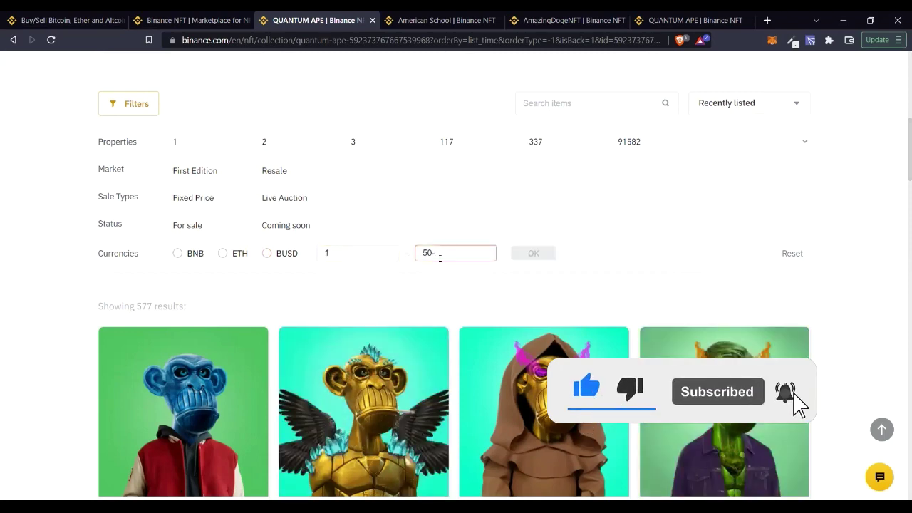
key(BackSpace)
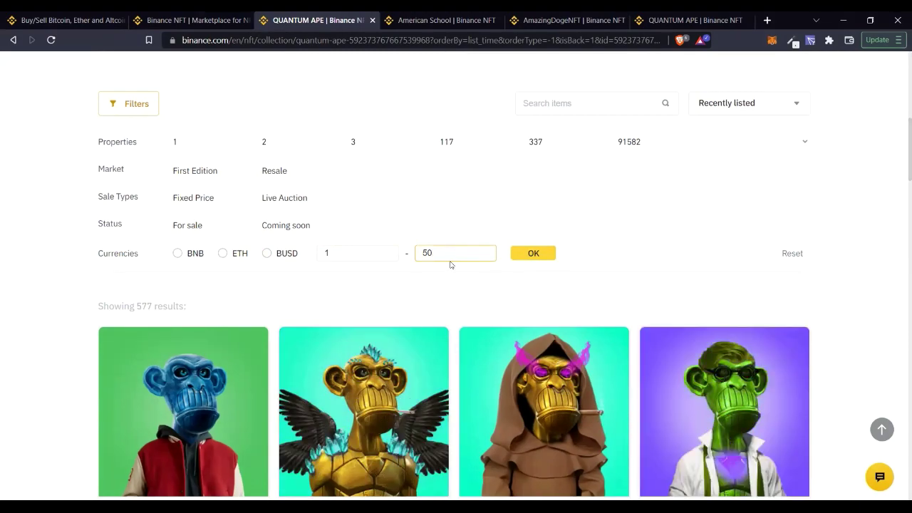
Examine the artwork, names and prices of the QUANTUM APE listings down to the QUANTUM APE PREMIUM #20 row.
scroll(444, 264, down, 3)
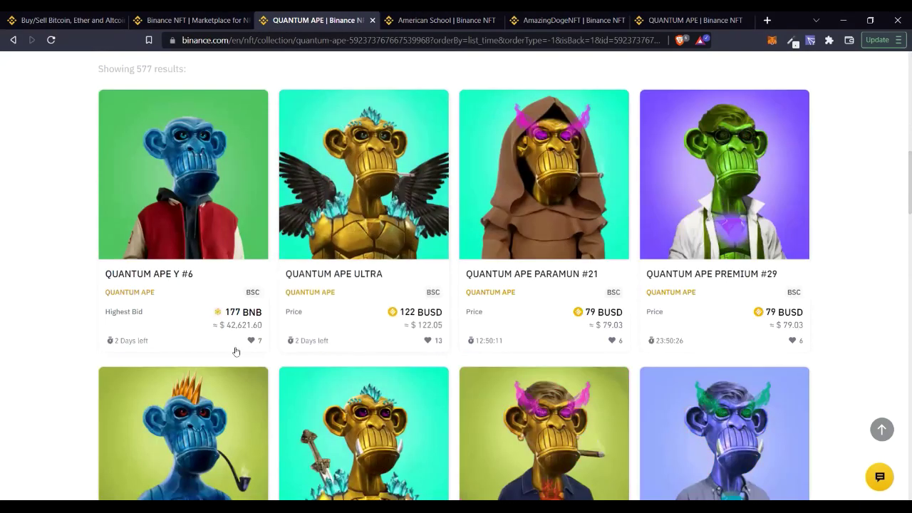
scroll(382, 288, down, 4)
scroll(356, 287, down, 2)
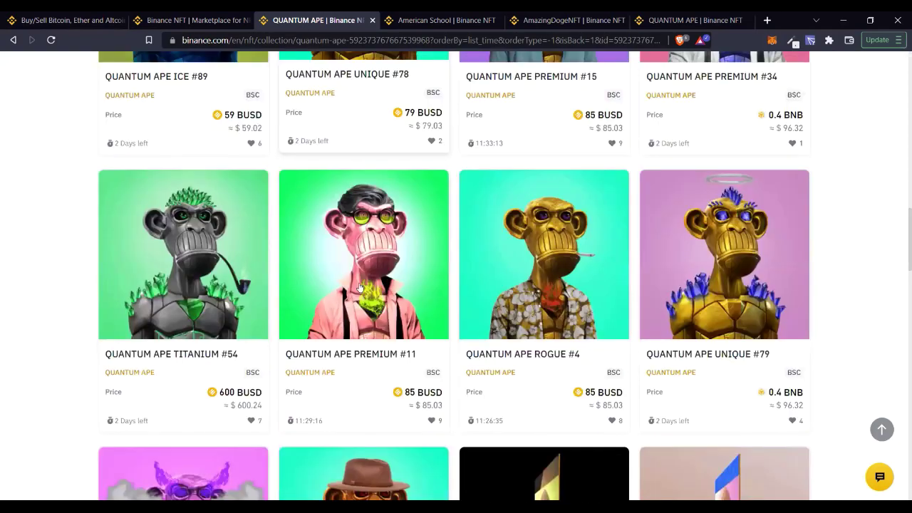
scroll(301, 281, up, 2)
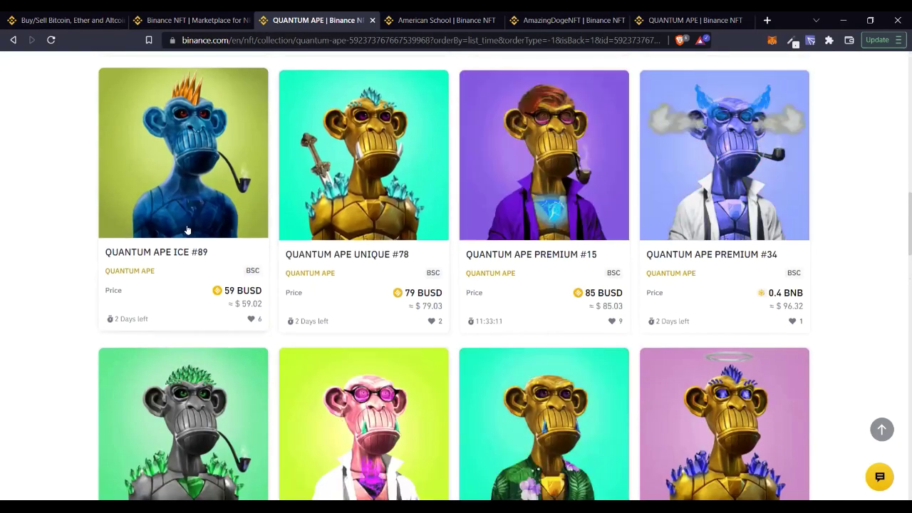
scroll(300, 327, down, 3)
scroll(398, 353, down, 1)
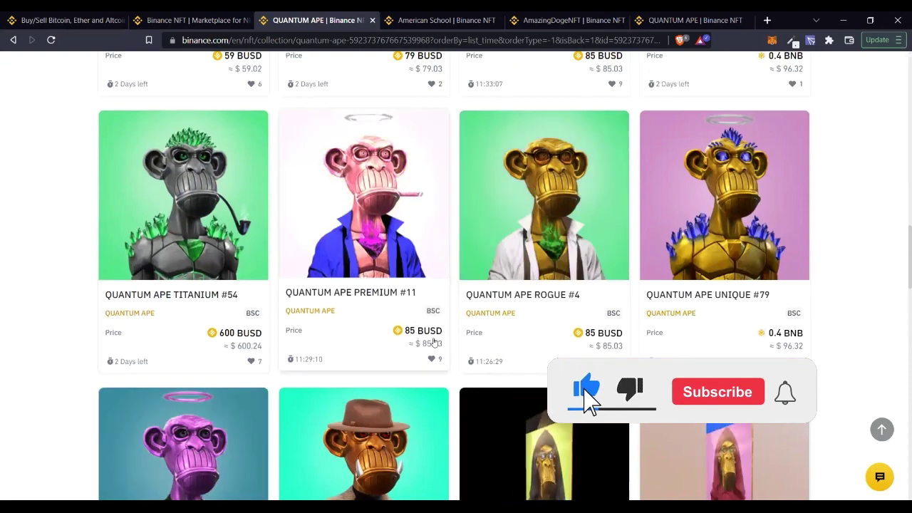
scroll(579, 331, down, 2)
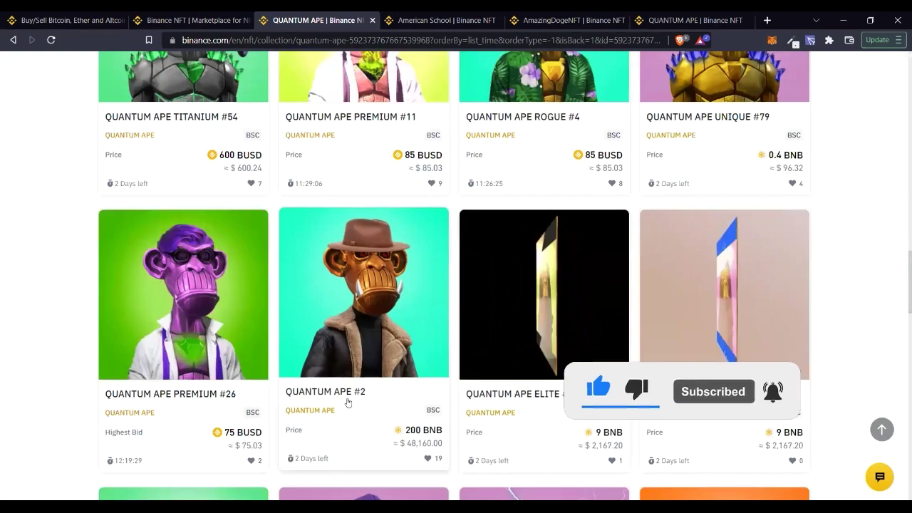
scroll(347, 403, down, 2)
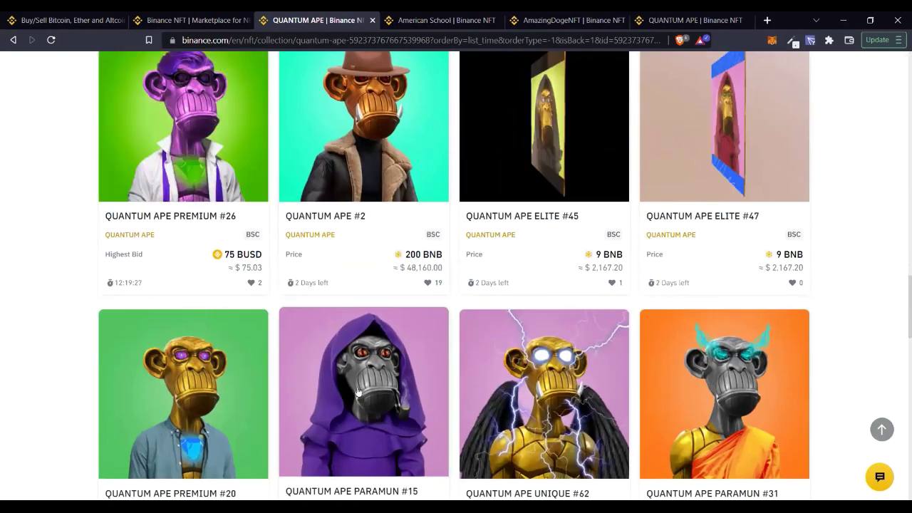
scroll(509, 347, up, 1)
scroll(357, 168, up, 2)
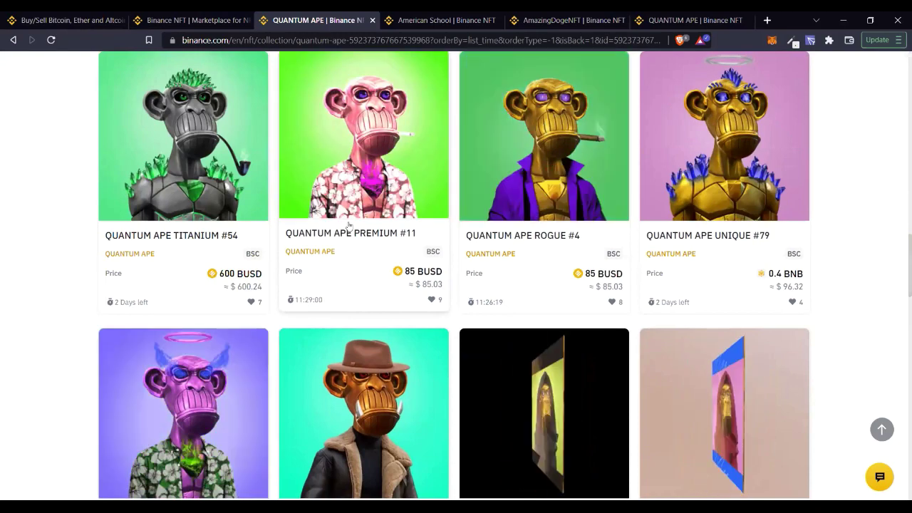
Open the QUANTUM APE PREMIUM #15 item page and check its listed price in BUSD.
click(422, 273)
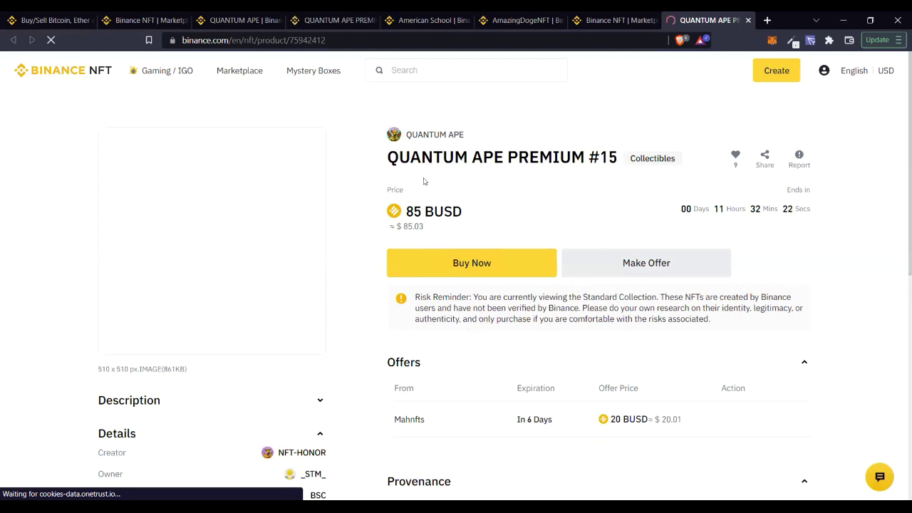
drag(408, 210, 453, 211)
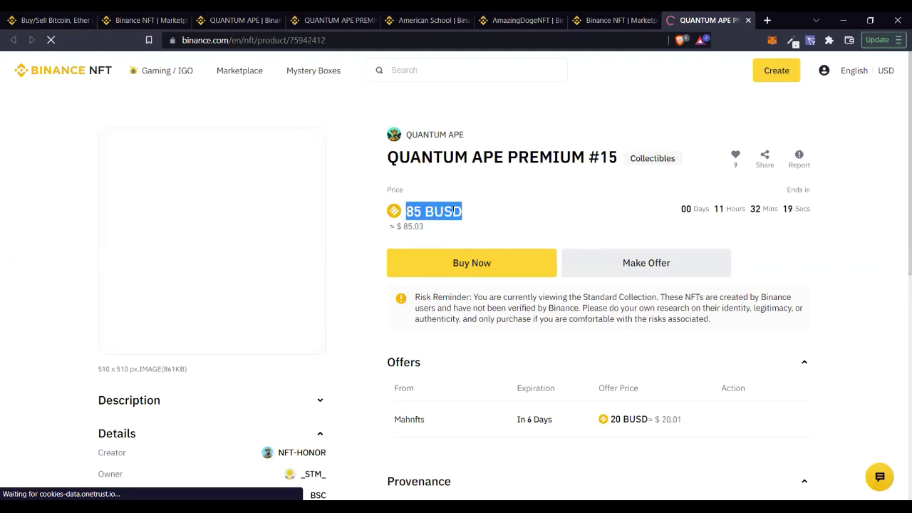
click(426, 212)
drag(409, 211, 439, 210)
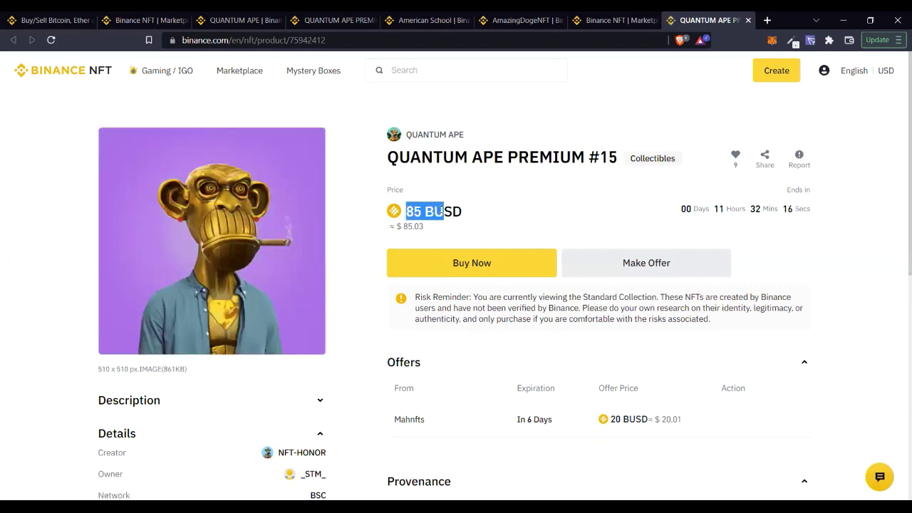
drag(413, 212, 421, 211)
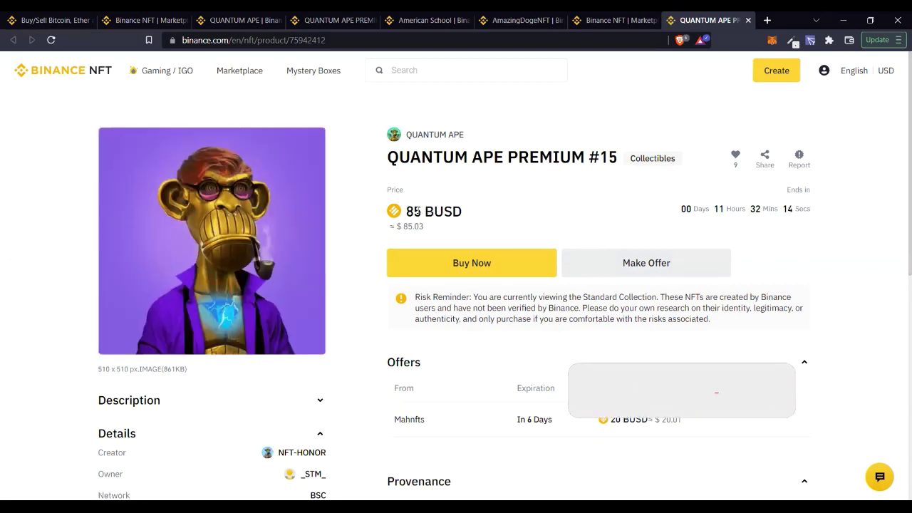
click(294, 223)
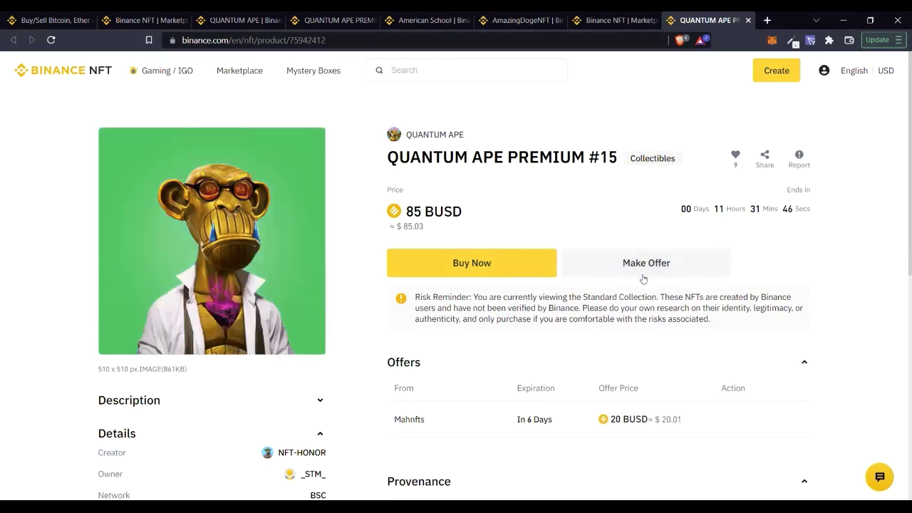
Start an offer on QUANTUM APE PREMIUM #15 and enter an amount of 1.64 BUSD.
click(620, 273)
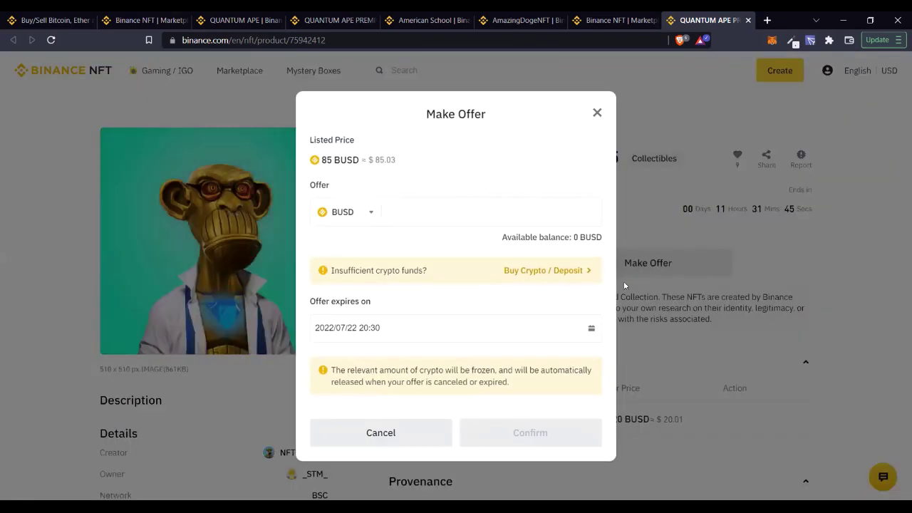
click(419, 231)
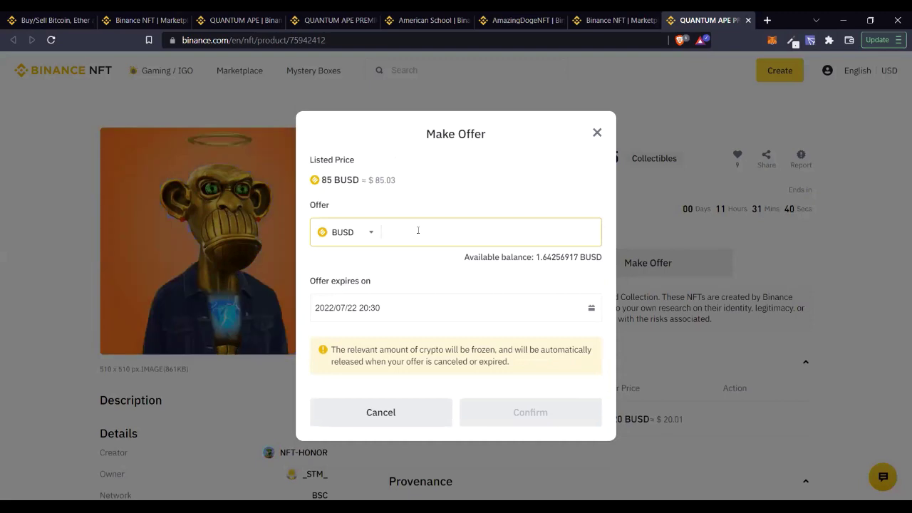
text(1)
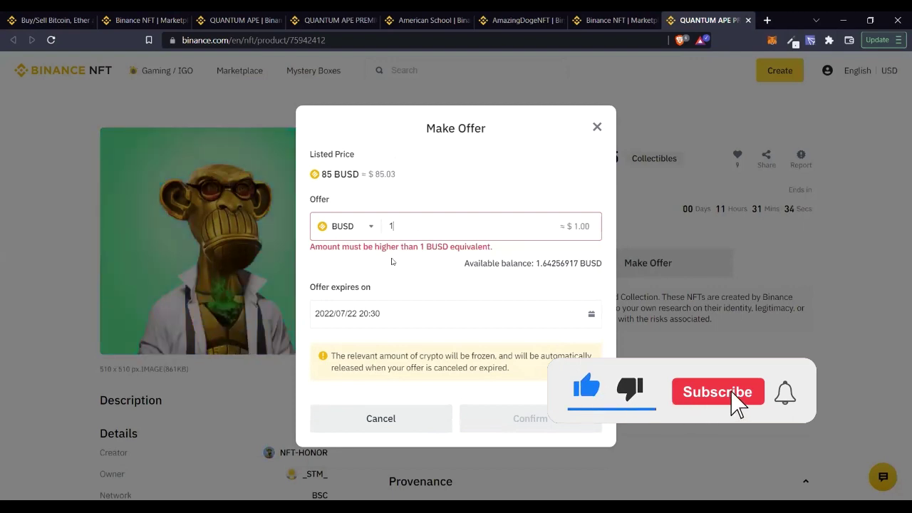
text(.64)
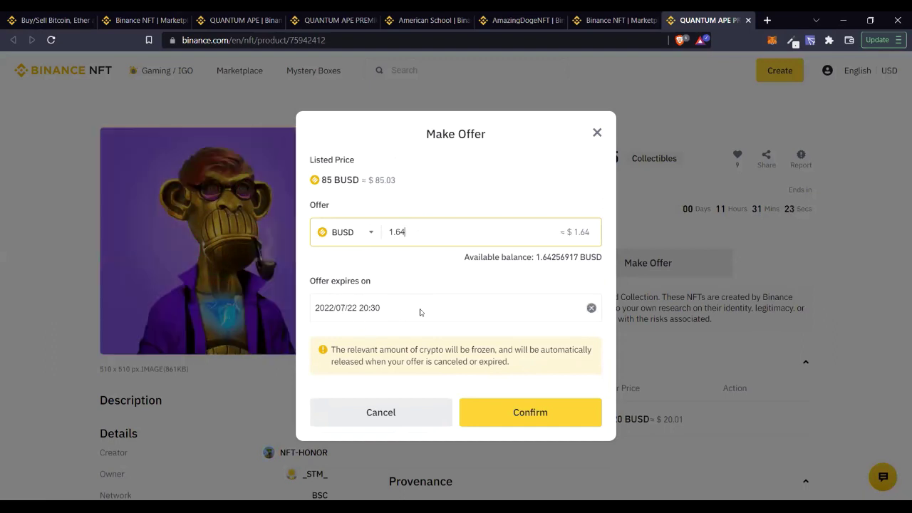
Set the offer's expiry to 2022/07/30 20:30.
click(482, 307)
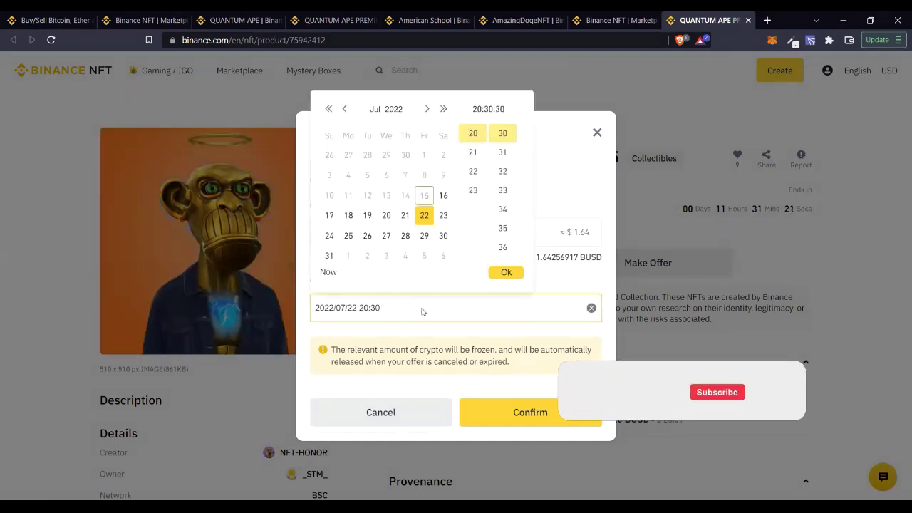
click(441, 236)
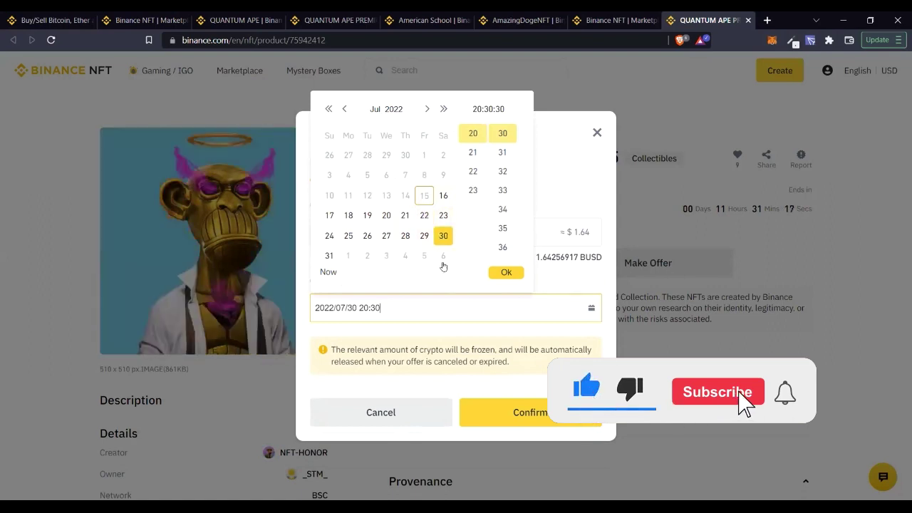
click(503, 273)
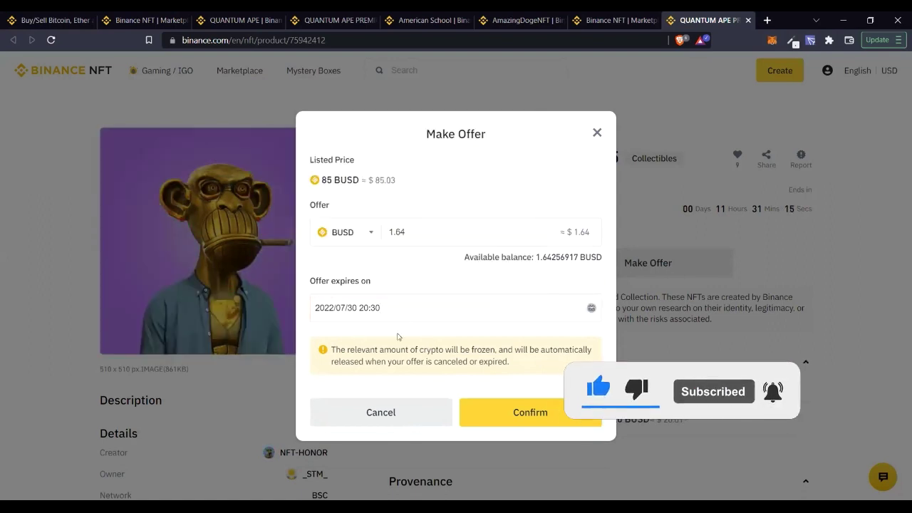
Submit the offer for QUANTUM APE PREMIUM #15 and close the confirmation message.
click(532, 416)
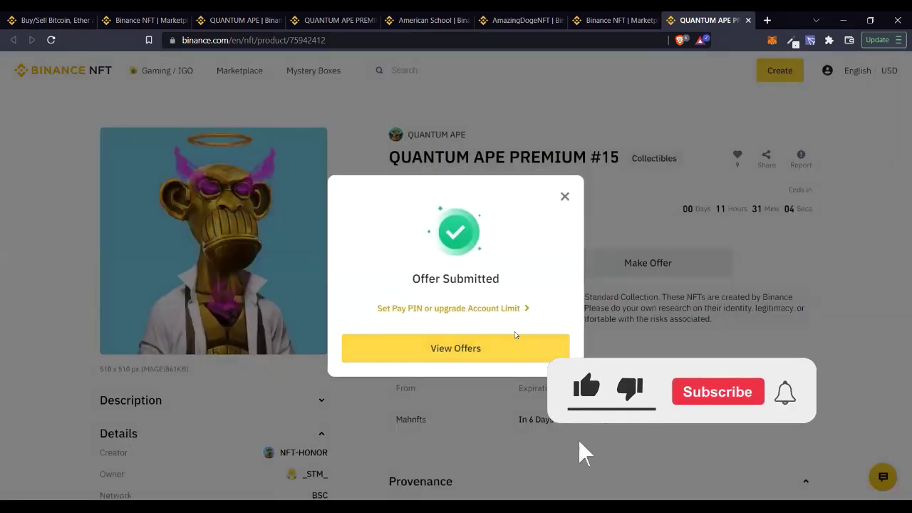
right_click(461, 349)
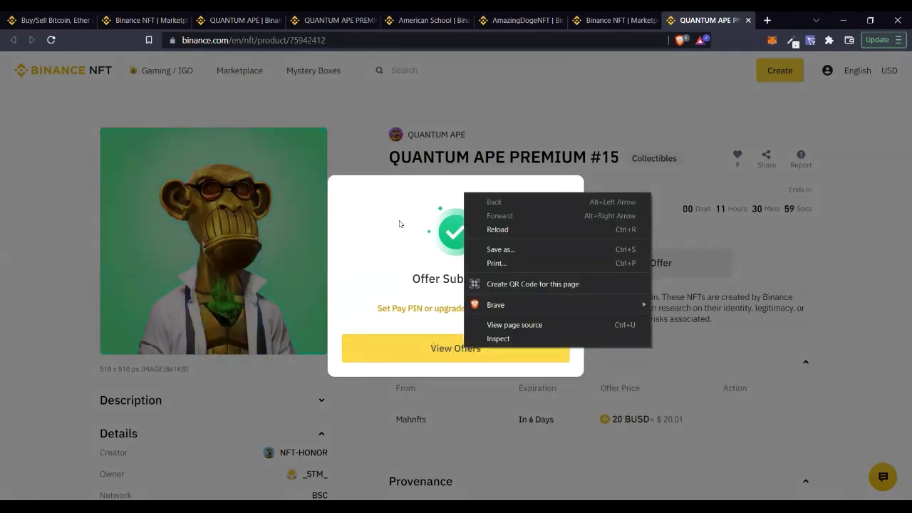
key(Escape)
click(563, 197)
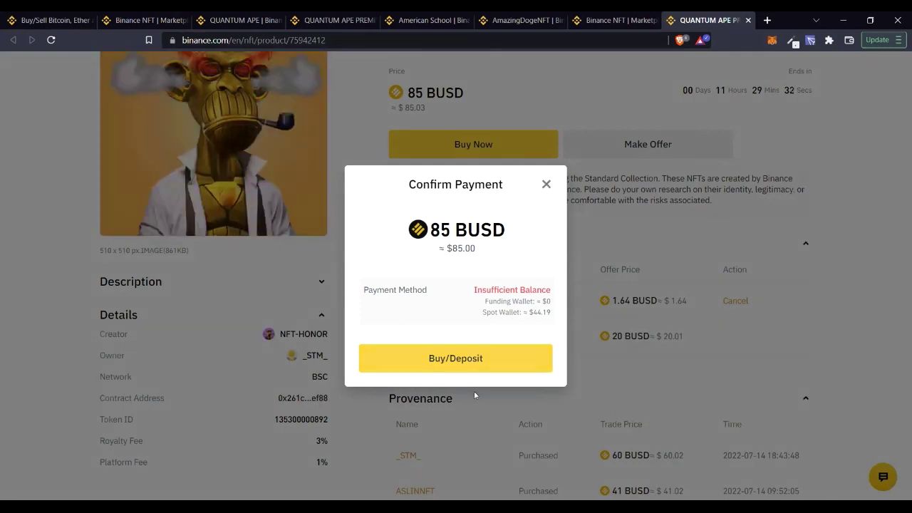
Dismiss the payment confirmation without buying and review the item's offers, purchase history and listed price.
click(546, 185)
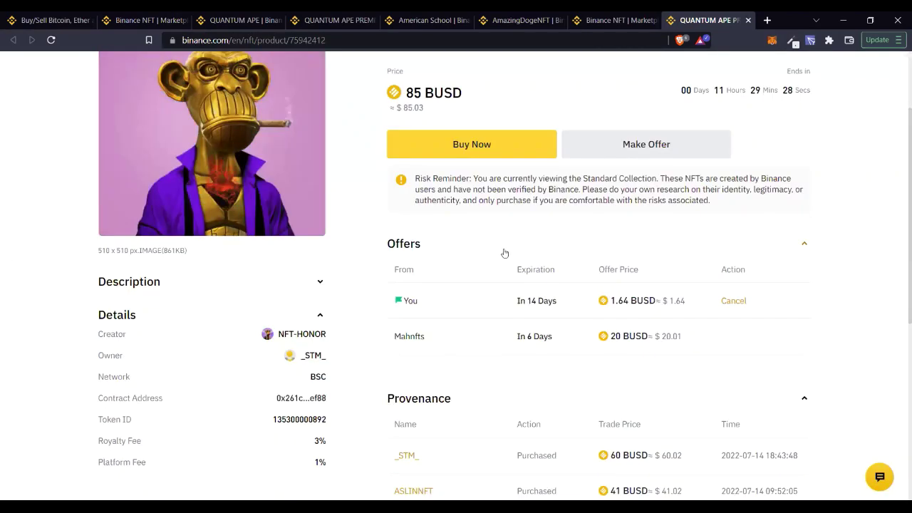
scroll(504, 253, down, 3)
scroll(499, 252, up, 4)
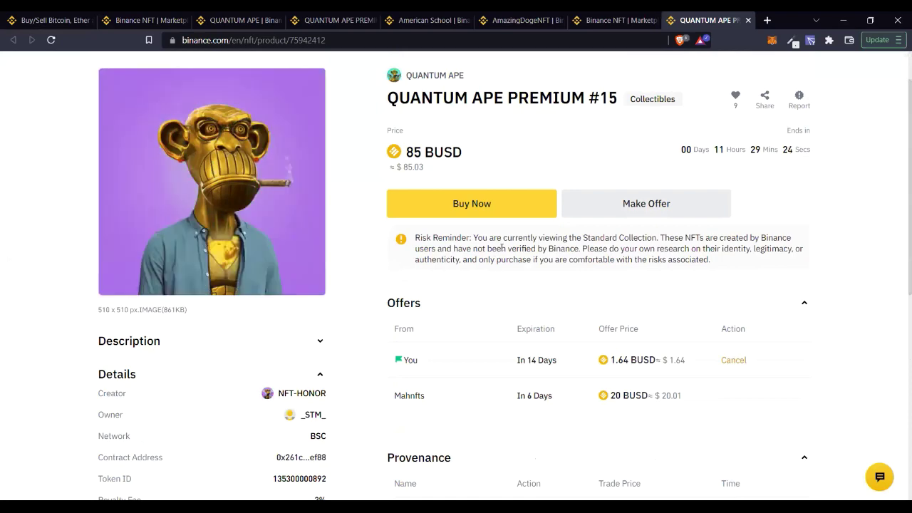
scroll(503, 247, down, 1)
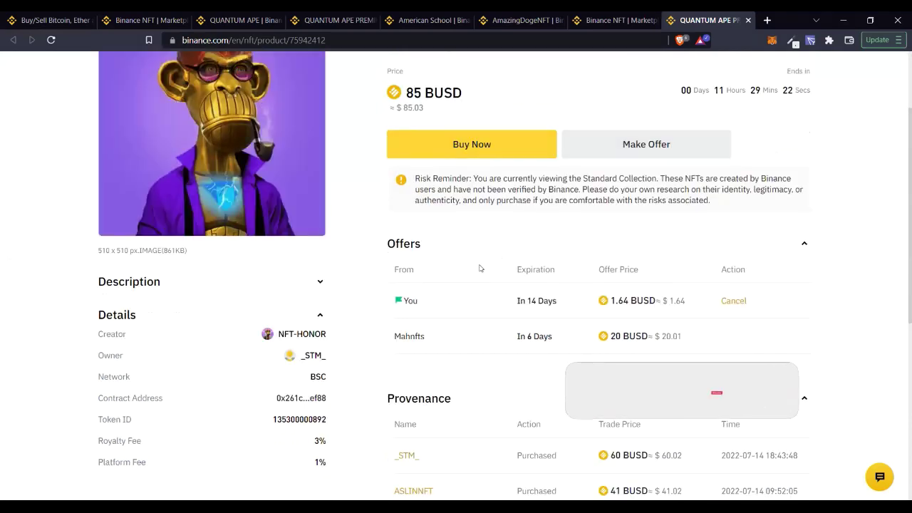
scroll(480, 266, up, 2)
drag(462, 211, 404, 211)
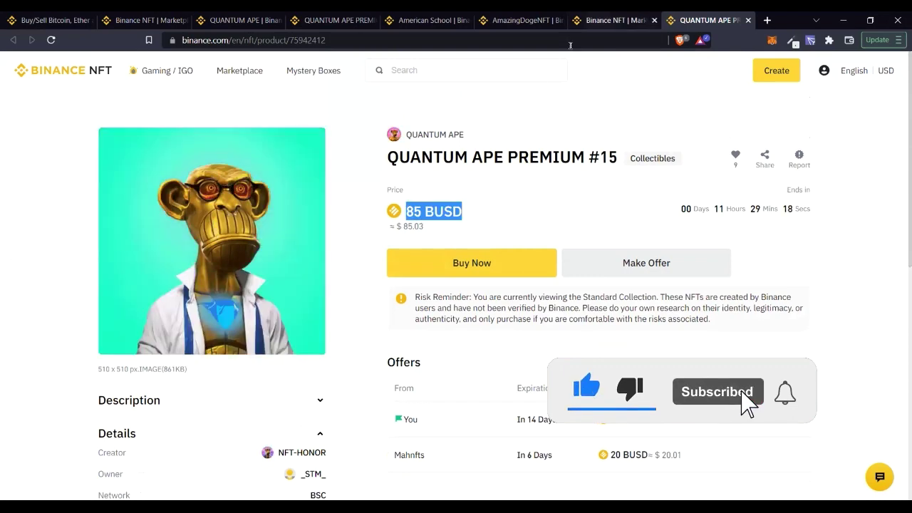
Return to the QUANTUM APE collection and compare listing prices from the QUANTUM APE ICE #89 row to the QUANTUM APE ELITE #34 row.
key(ctrl+shift+Tab)
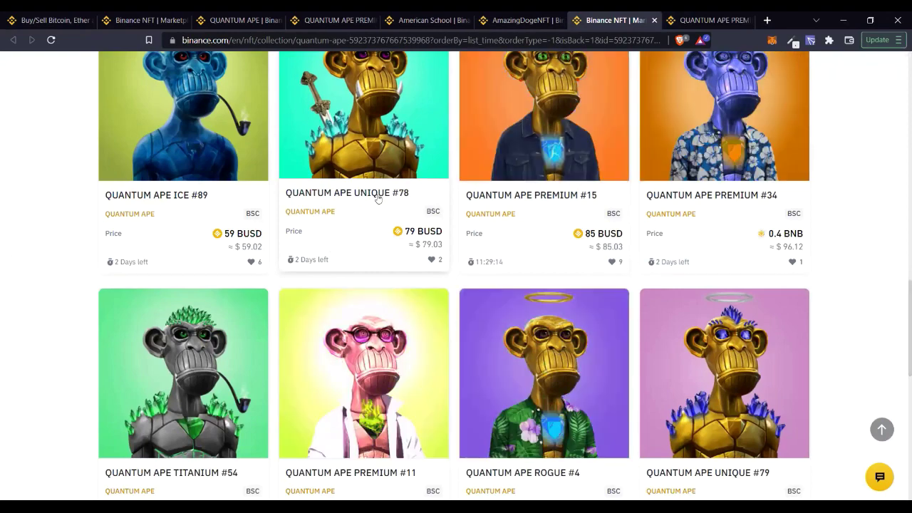
scroll(196, 244, down, 4)
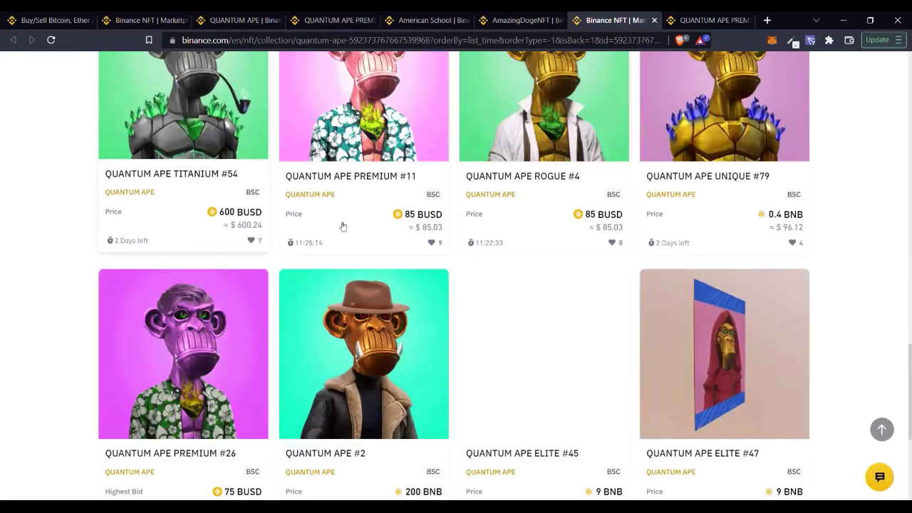
scroll(596, 221, down, 3)
scroll(556, 236, down, 1)
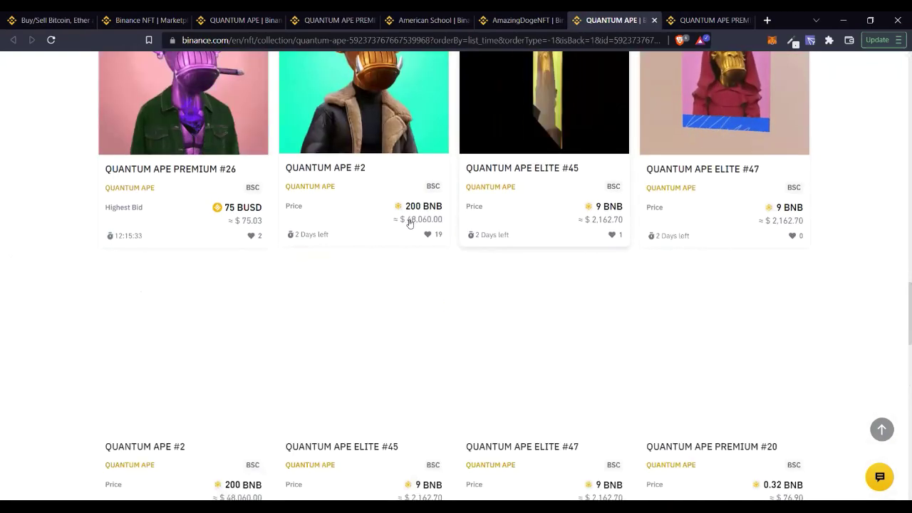
scroll(406, 228, down, 4)
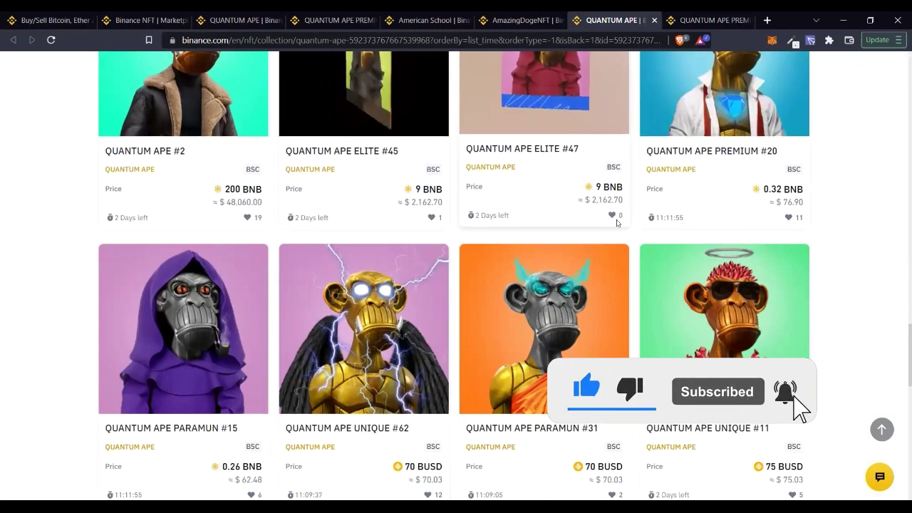
scroll(581, 214, down, 4)
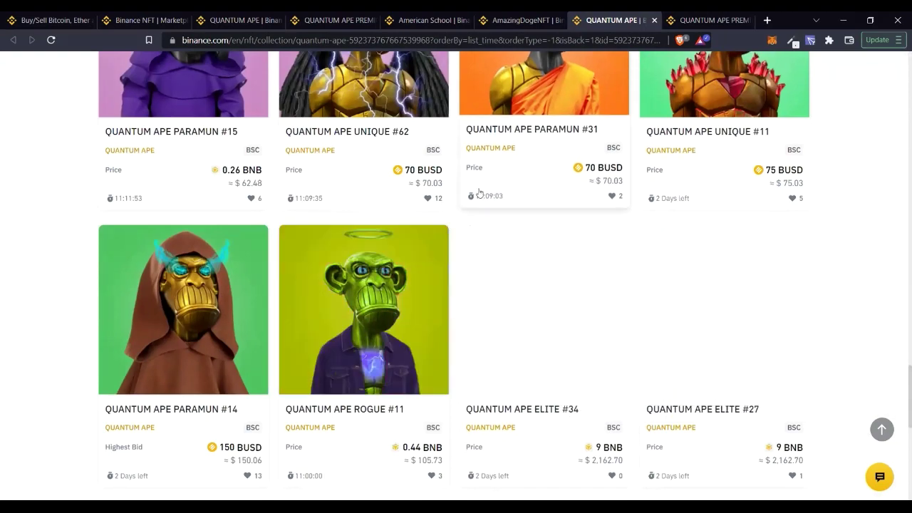
scroll(489, 303, down, 1)
scroll(489, 303, down, 2)
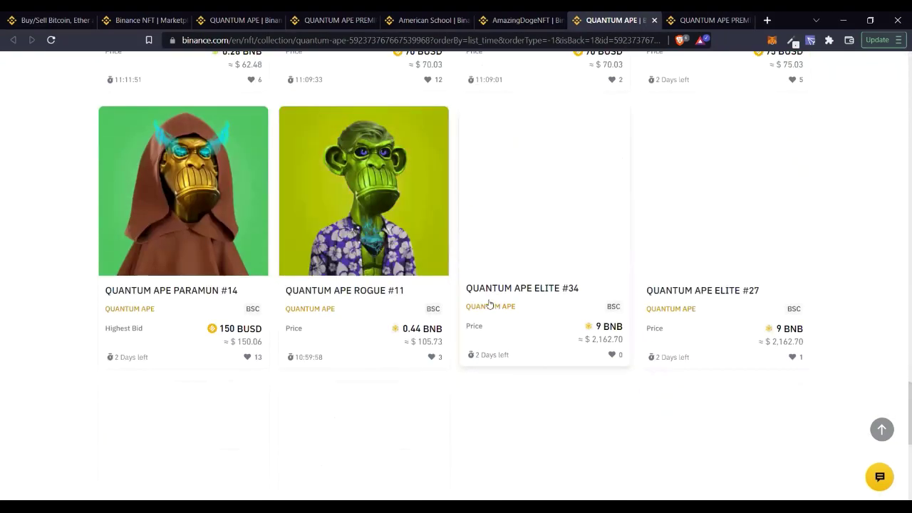
Examine the prices and bids from the QUANTUM APE PARAMUN #15 row down to the QUANTUM APE ELITE #31 row.
scroll(591, 291, up, 6)
scroll(591, 291, down, 4)
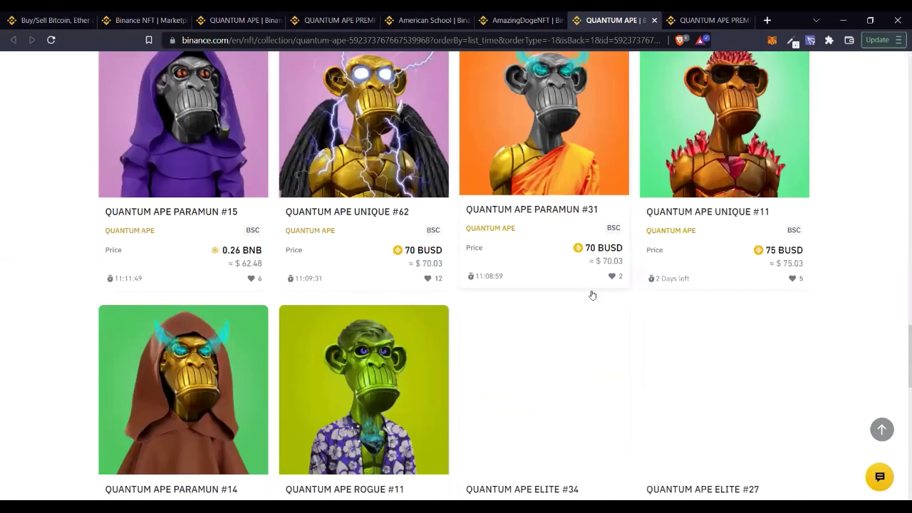
scroll(739, 235, up, 2)
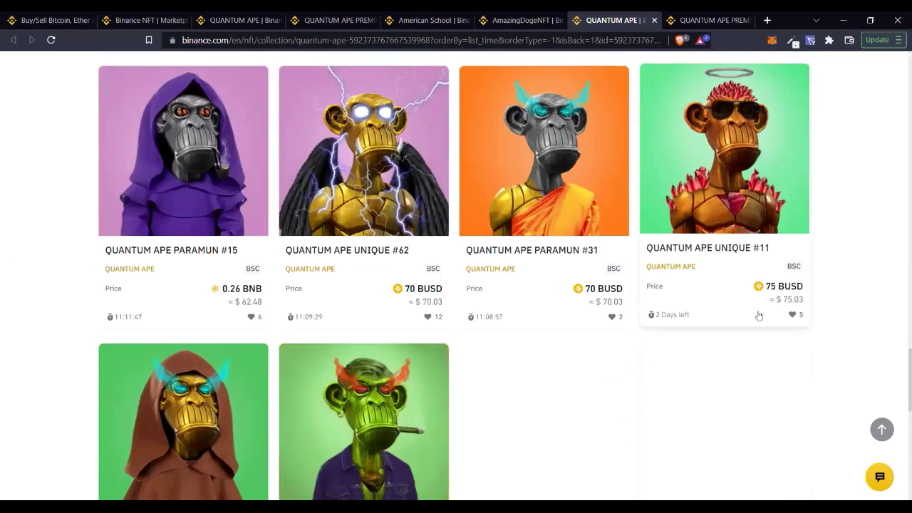
scroll(751, 310, down, 2)
scroll(751, 310, down, 1)
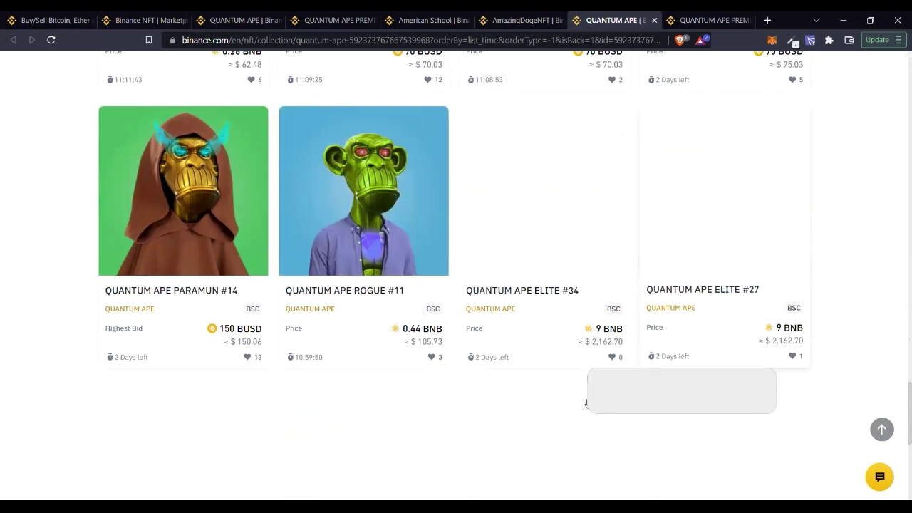
scroll(470, 350, down, 3)
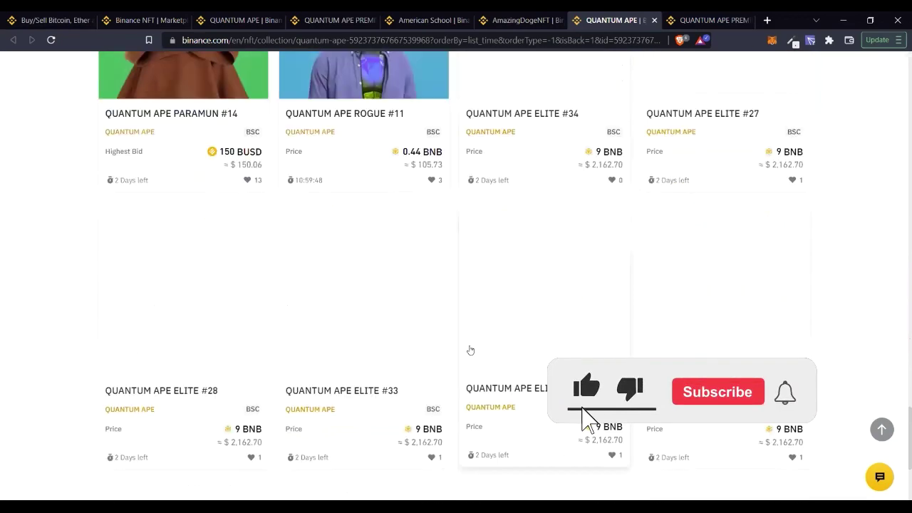
scroll(466, 316, up, 1)
scroll(436, 263, down, 2)
scroll(438, 267, down, 1)
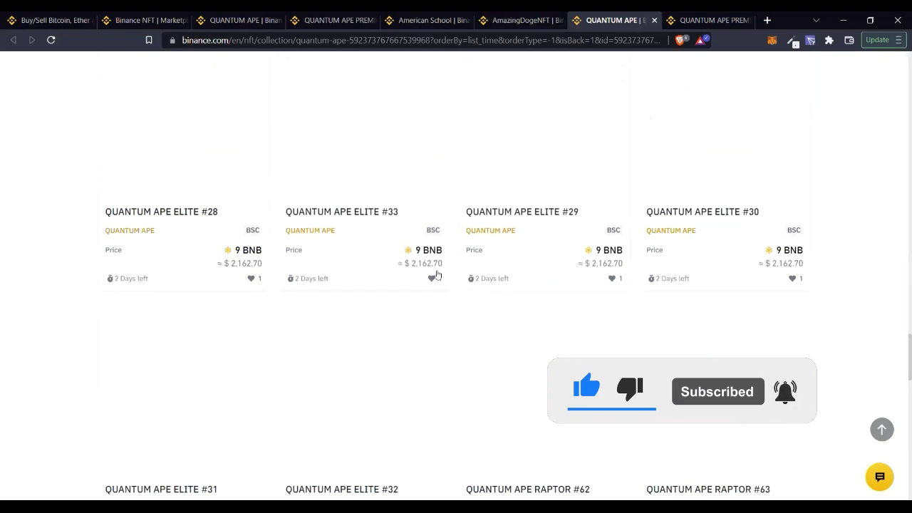
Go back up past the QUANTUM APE listings to the collection's item filters.
scroll(437, 275, up, 10)
scroll(437, 275, up, 6)
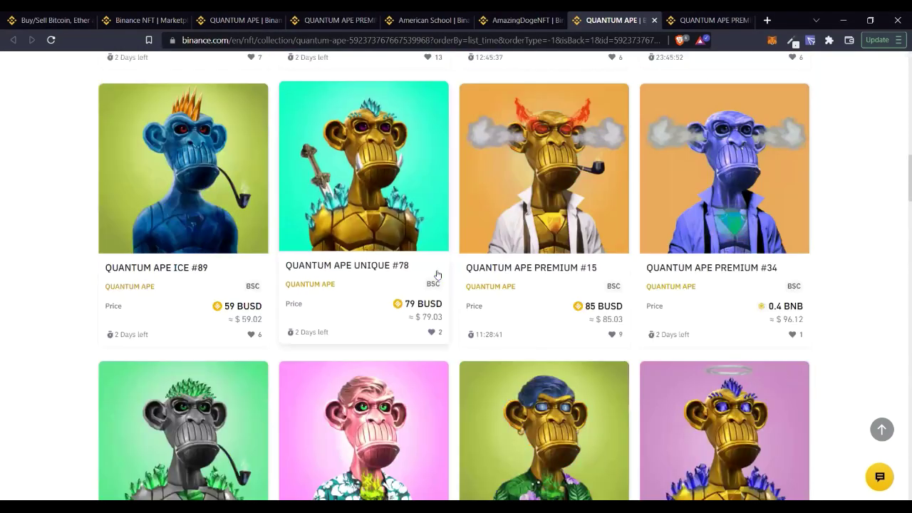
scroll(437, 275, up, 8)
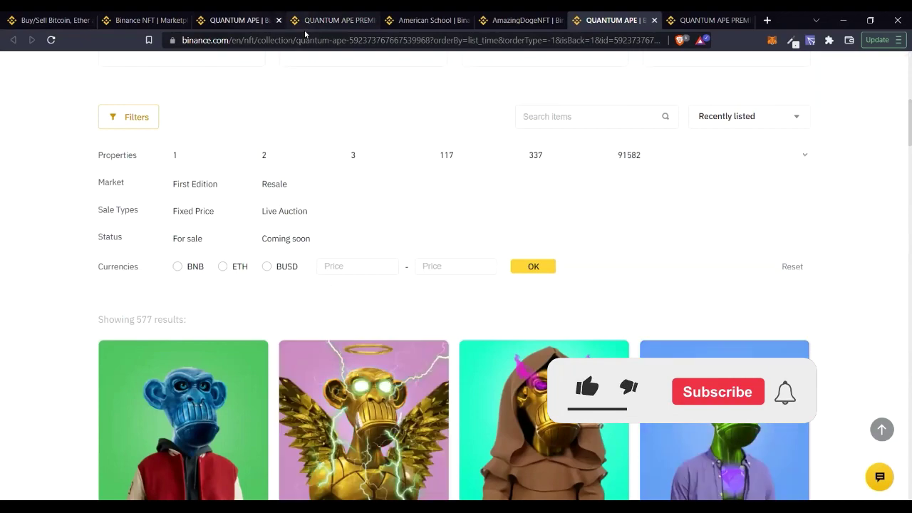
Revisit the QUANTUM APE description and statistics on the earlier collection page and switch to the AmazingDogeNFT collection.
click(221, 20)
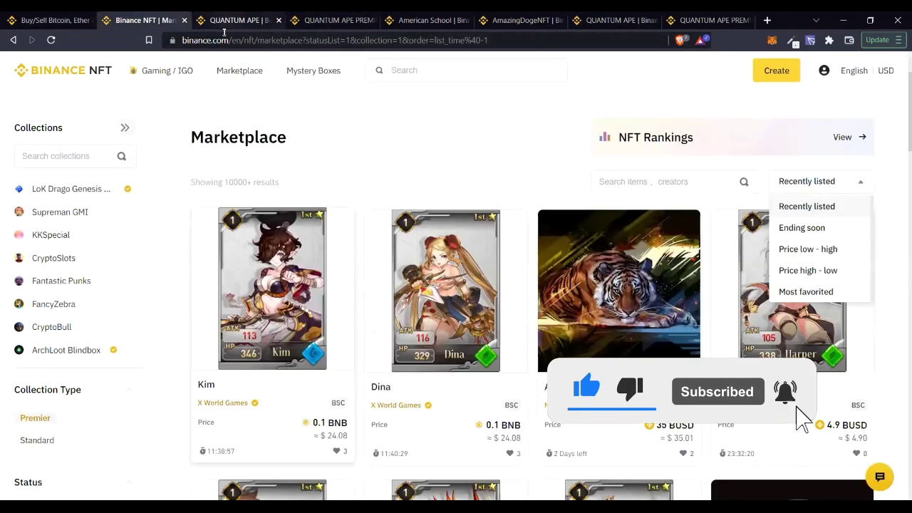
click(232, 20)
scroll(235, 196, up, 10)
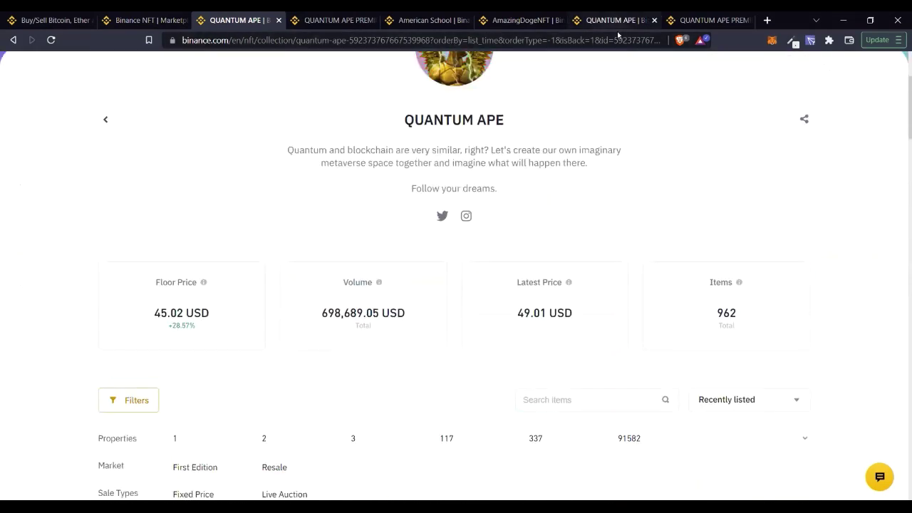
click(523, 20)
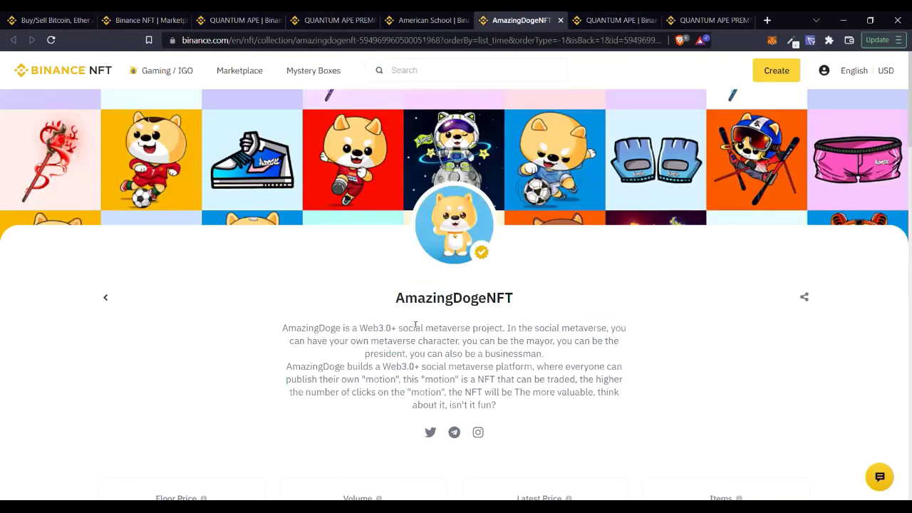
Examine the AmazingDogeNFT description and the collection's floor price, total volume, latest price and item count.
scroll(514, 314, down, 6)
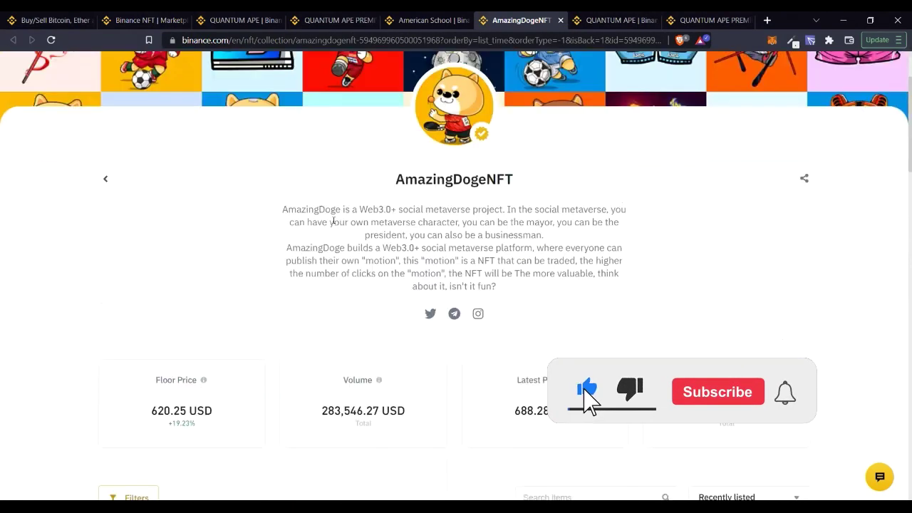
drag(283, 209, 464, 234)
scroll(98, 205, down, 3)
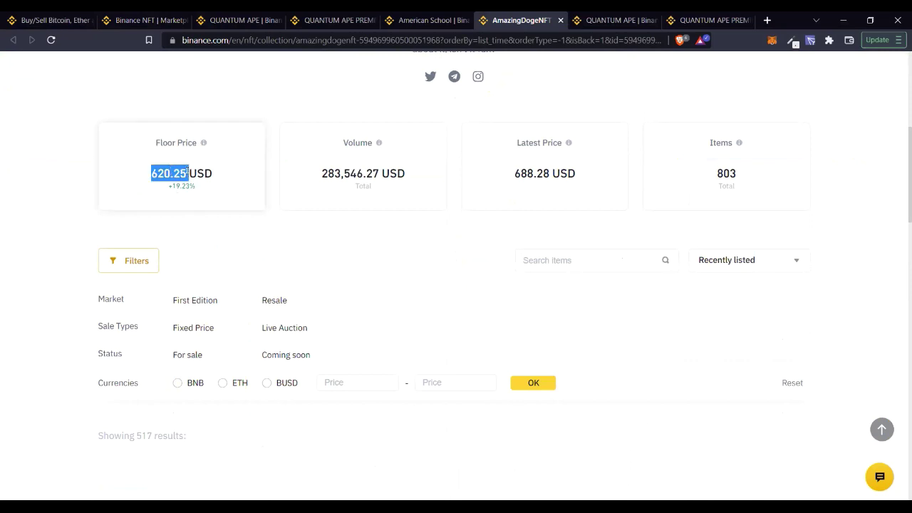
click(59, 197)
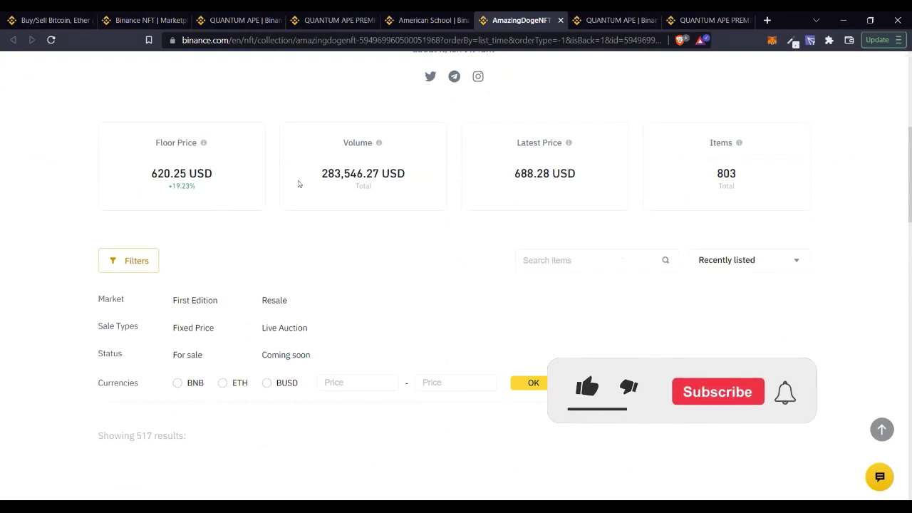
scroll(337, 220, up, 2)
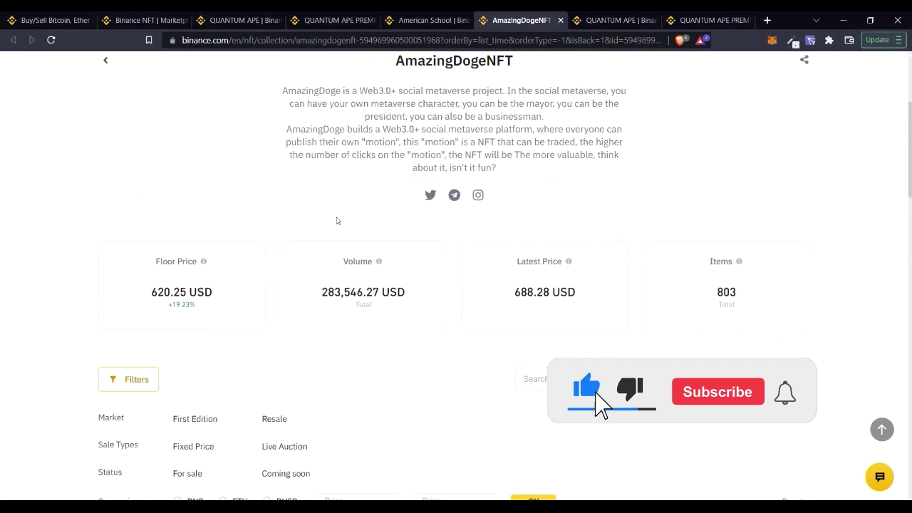
drag(150, 293, 213, 292)
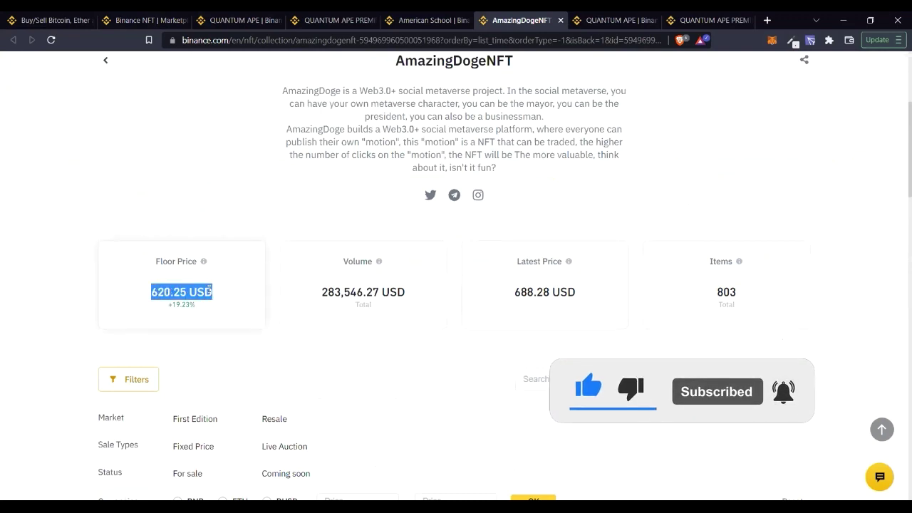
click(162, 292)
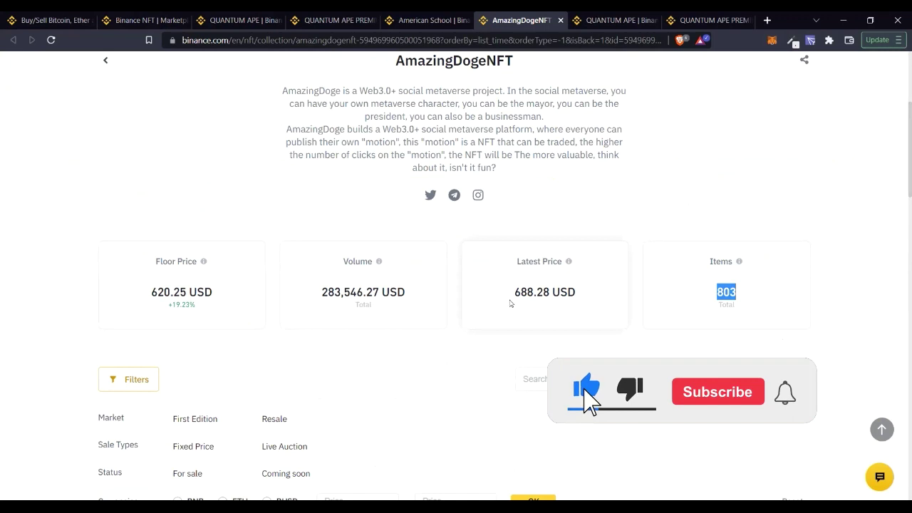
drag(510, 299, 536, 295)
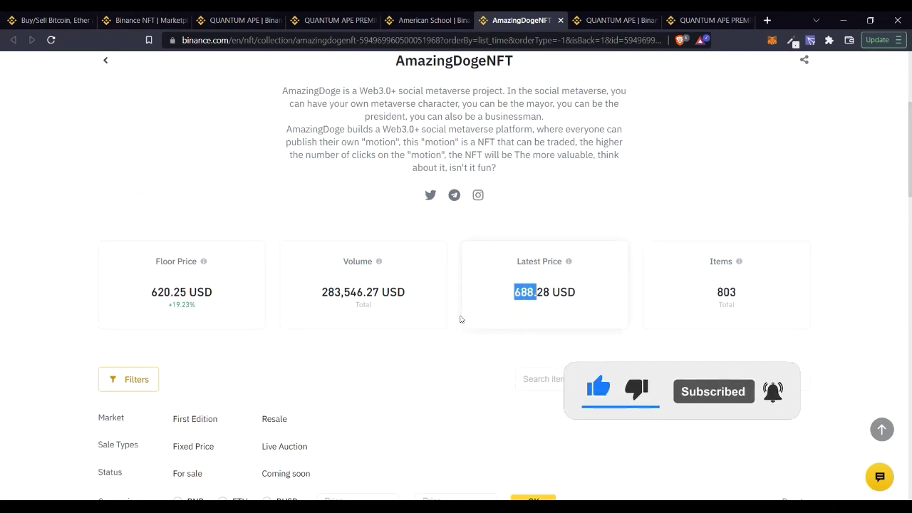
drag(332, 292, 333, 292)
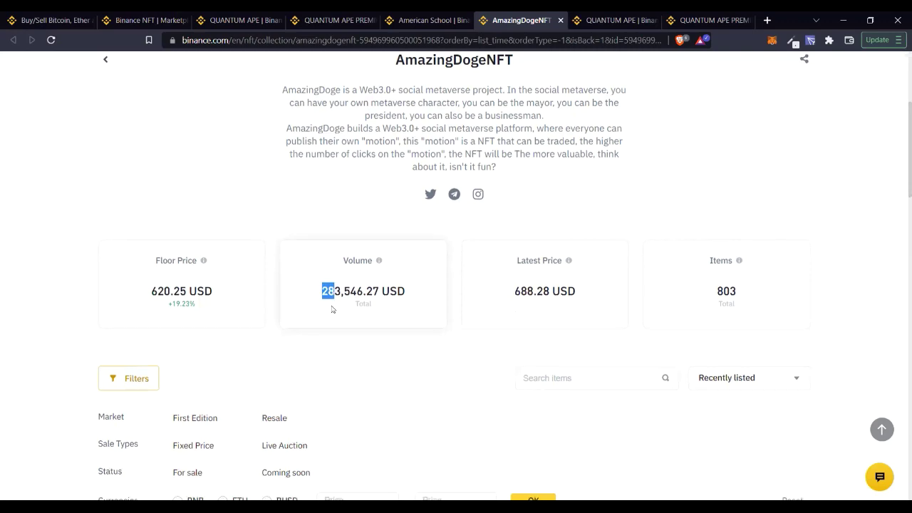
Reload the AmazingDogeNFT collection page and skim its Platinum Blind Box listings.
scroll(156, 315, down, 2)
scroll(62, 304, down, 8)
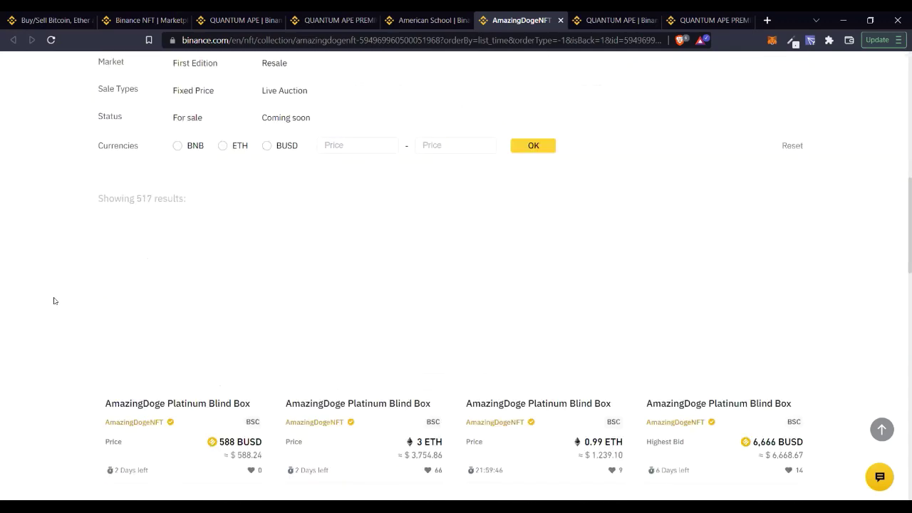
click(51, 40)
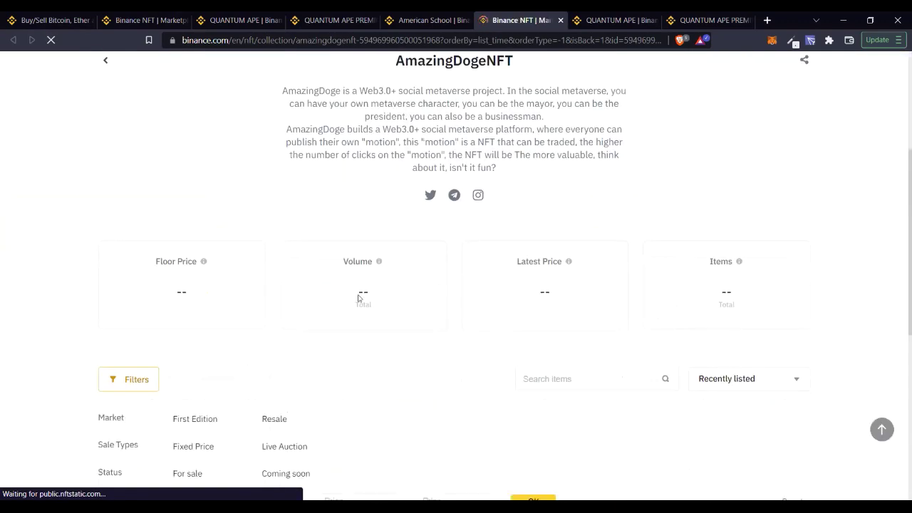
scroll(358, 297, down, 5)
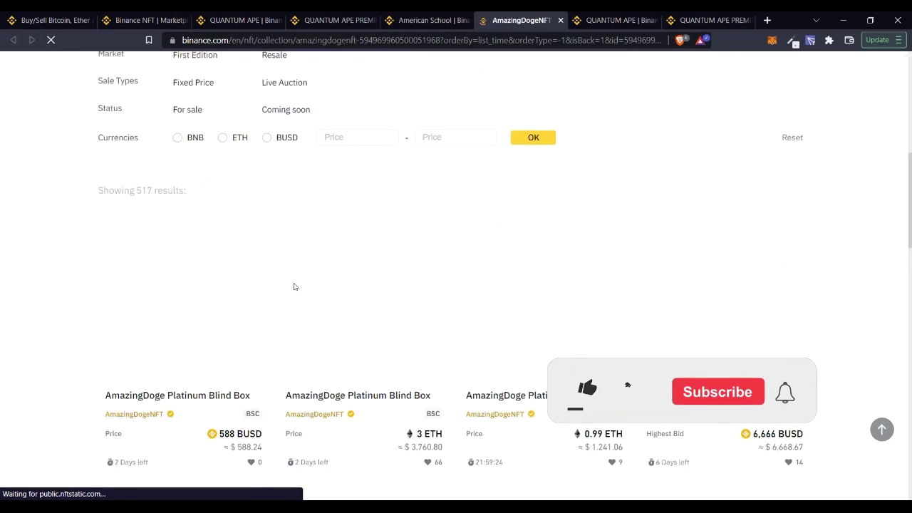
scroll(294, 287, down, 1)
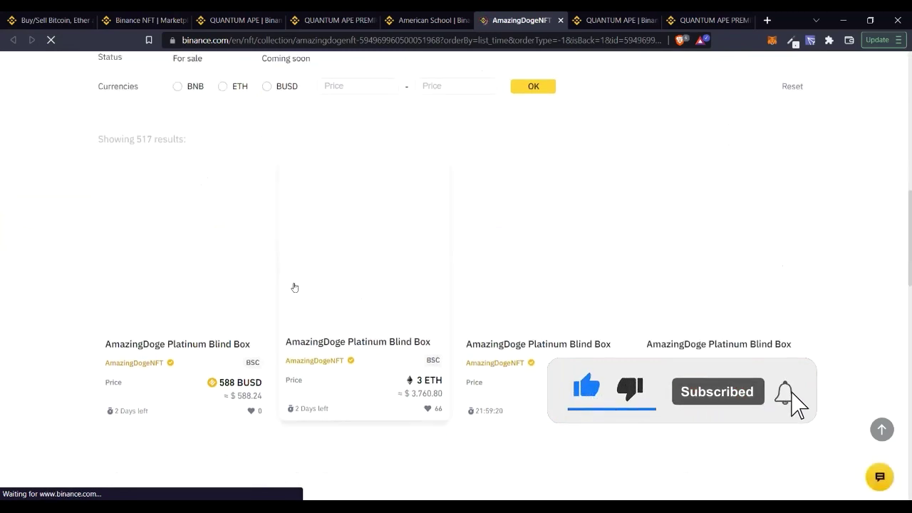
scroll(295, 283, down, 5)
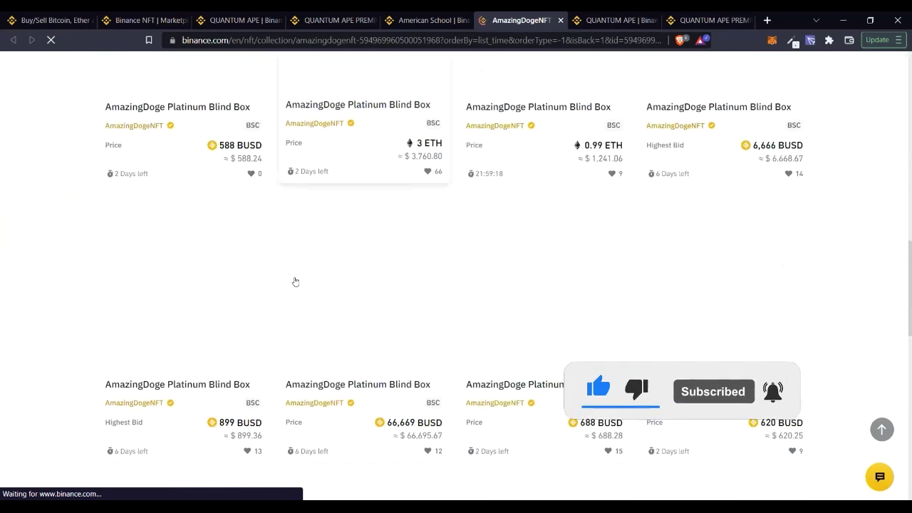
scroll(294, 281, down, 10)
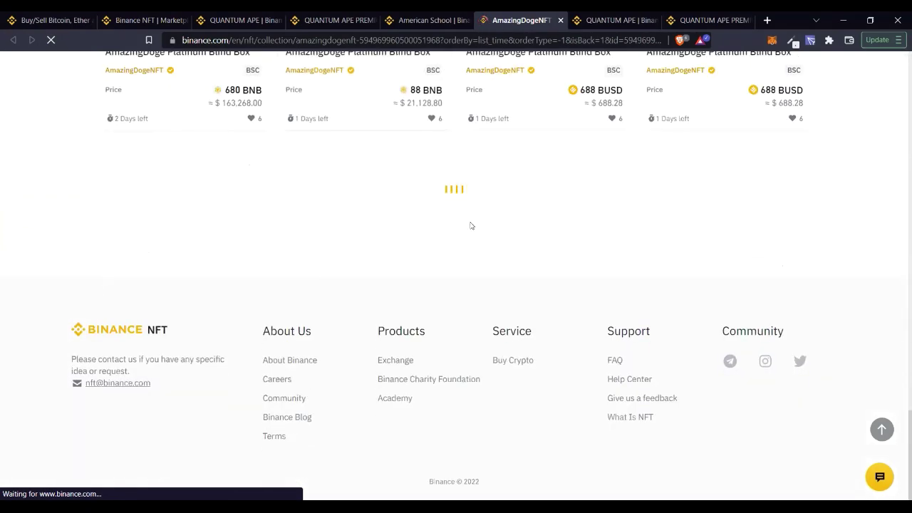
scroll(411, 231, up, 15)
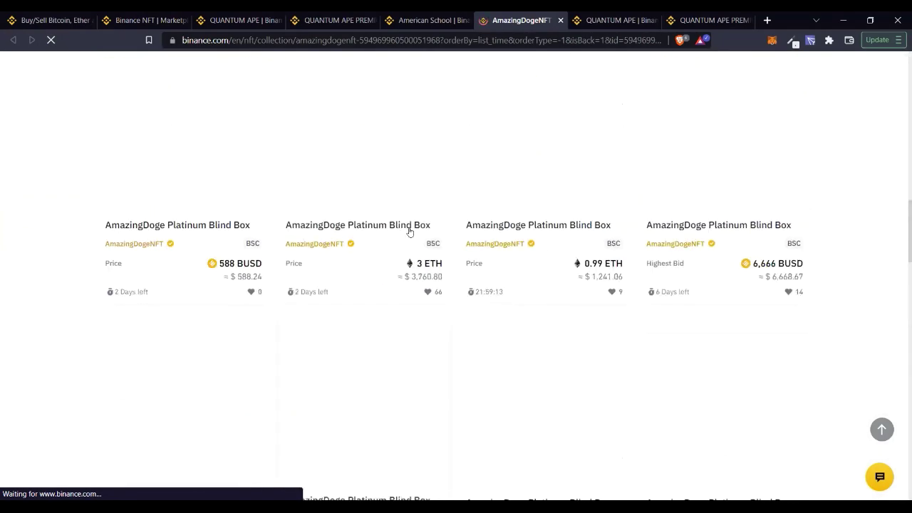
scroll(411, 228, up, 3)
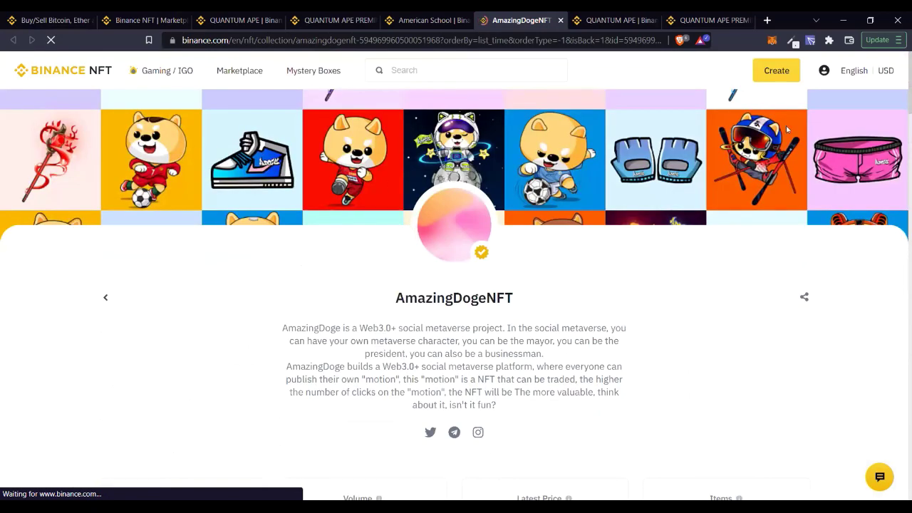
Check the first row of AmazingDoge Platinum Blind Box listings against the collection's floor price.
scroll(515, 174, down, 8)
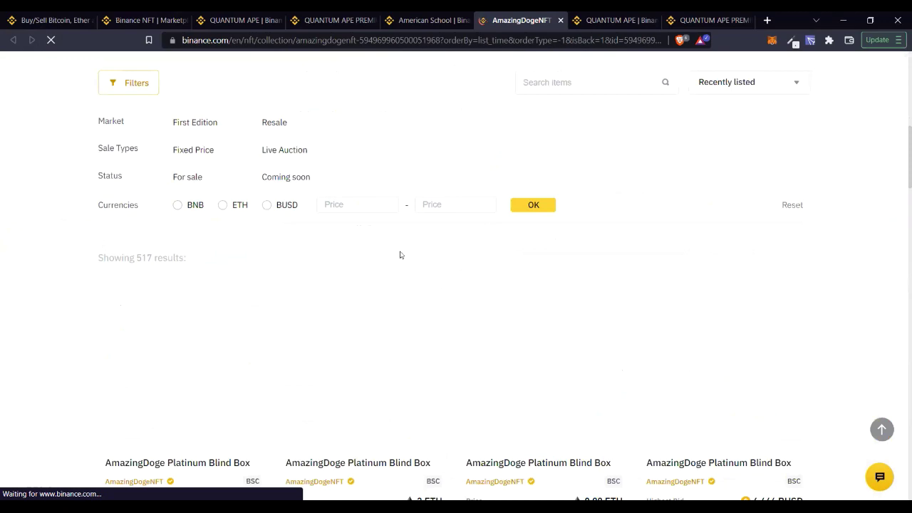
scroll(247, 209, down, 5)
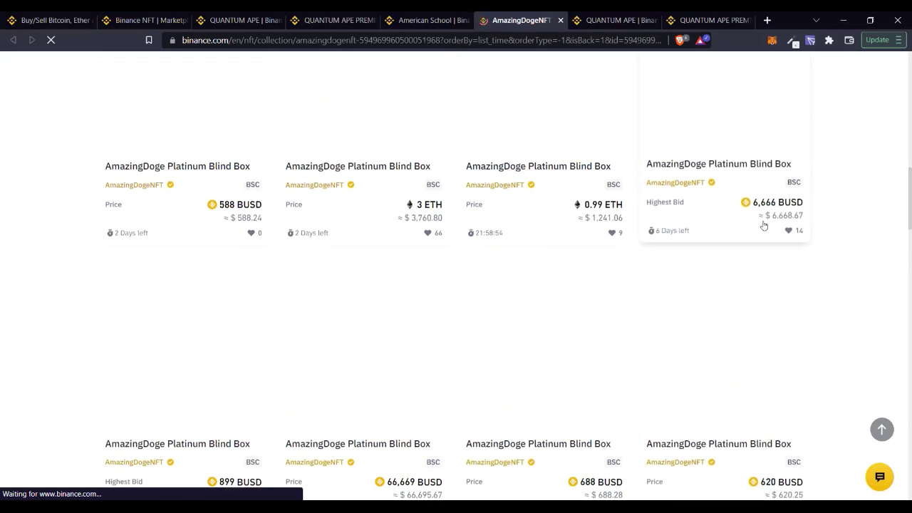
scroll(789, 210, up, 3)
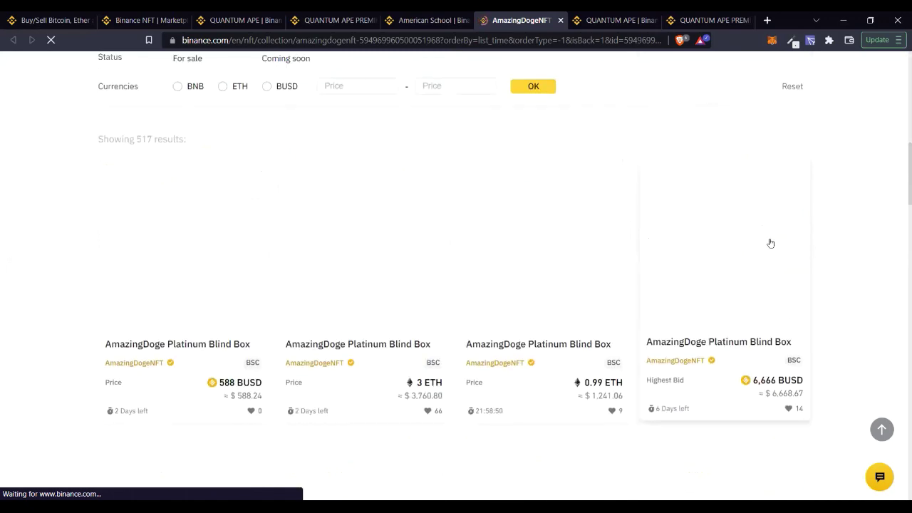
scroll(712, 228, up, 5)
scroll(738, 358, down, 5)
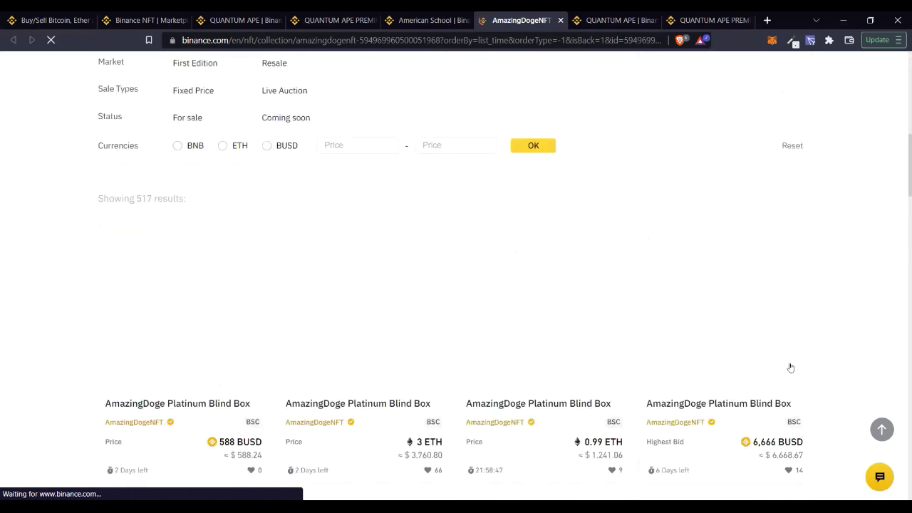
scroll(668, 309, up, 4)
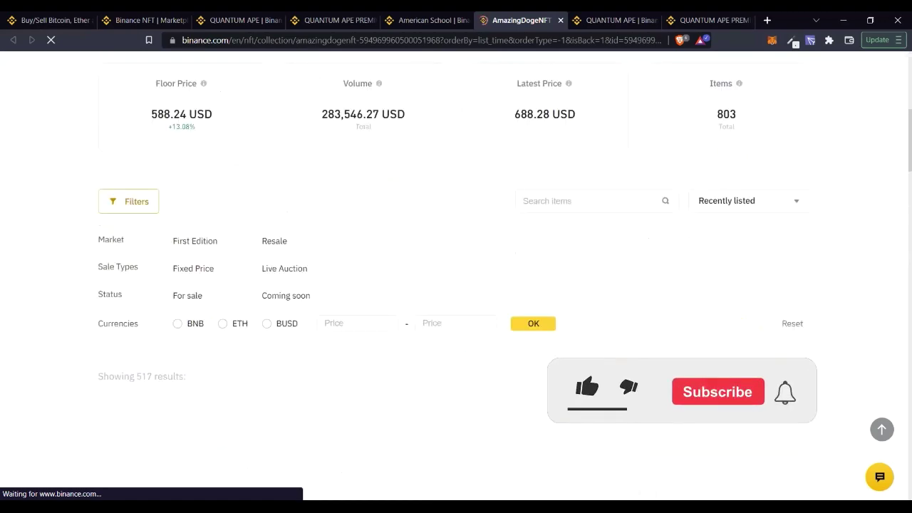
scroll(178, 143, up, 2)
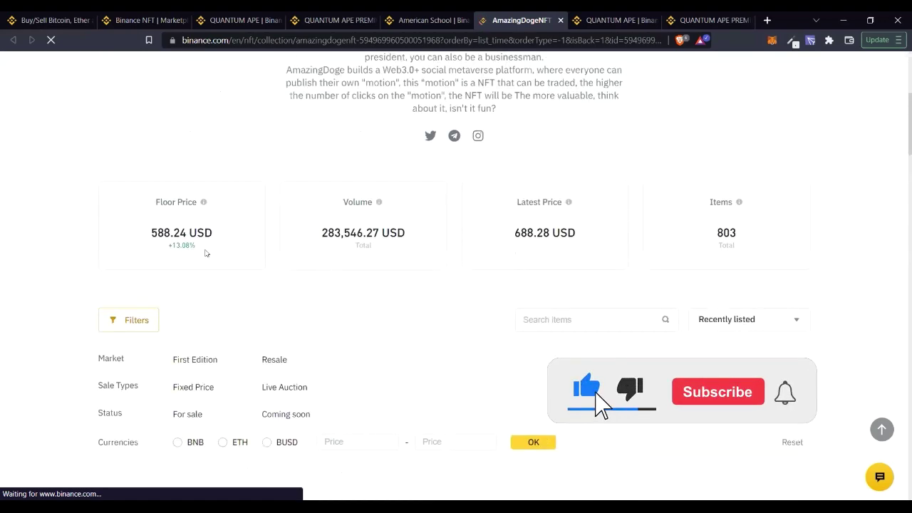
Compare the Platinum Blind Box prices and bids from the first row down to the row with the 680 BNB listing.
scroll(489, 273, down, 4)
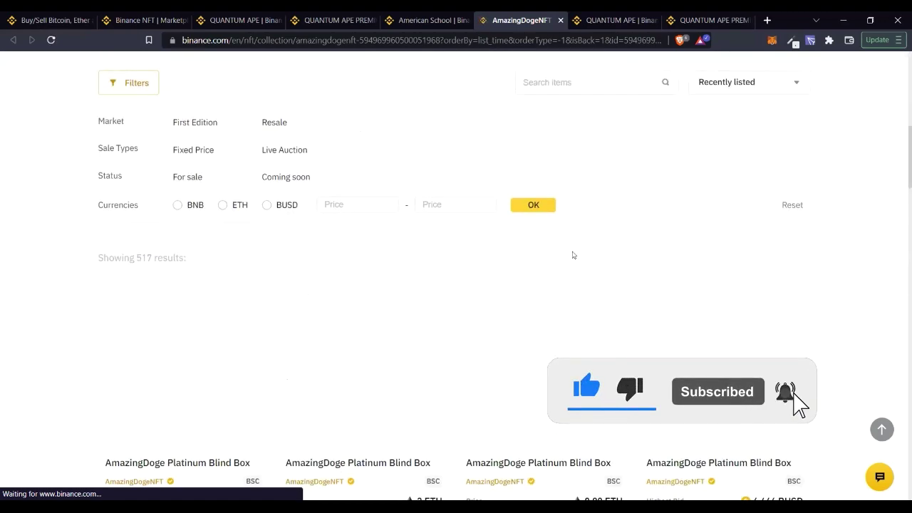
scroll(574, 254, down, 4)
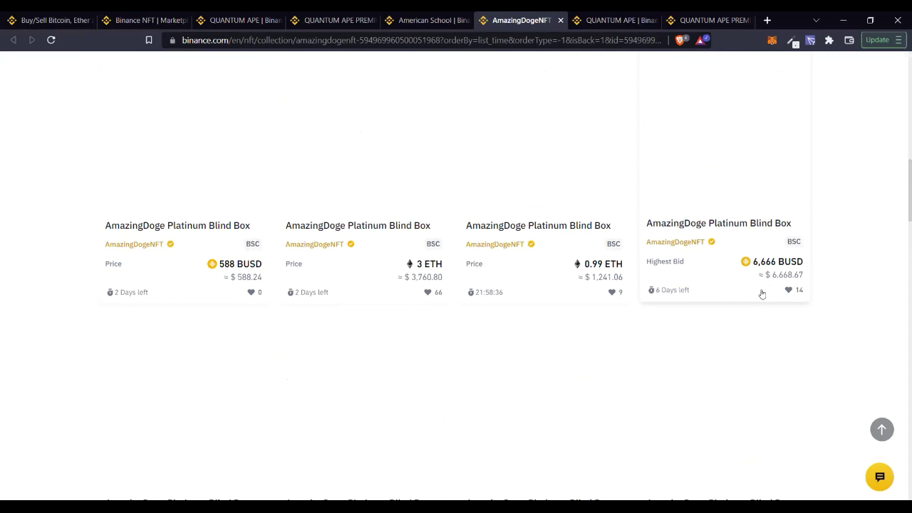
scroll(755, 291, down, 1)
scroll(740, 295, down, 5)
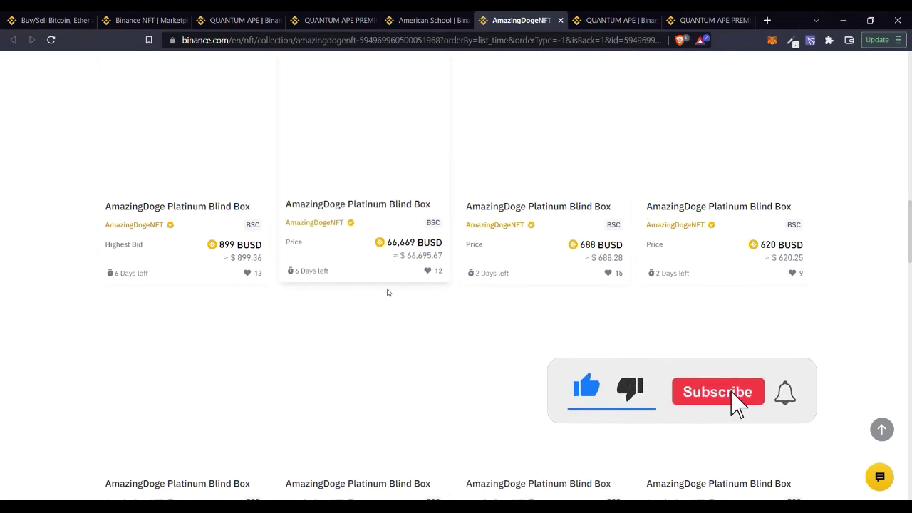
scroll(603, 266, down, 5)
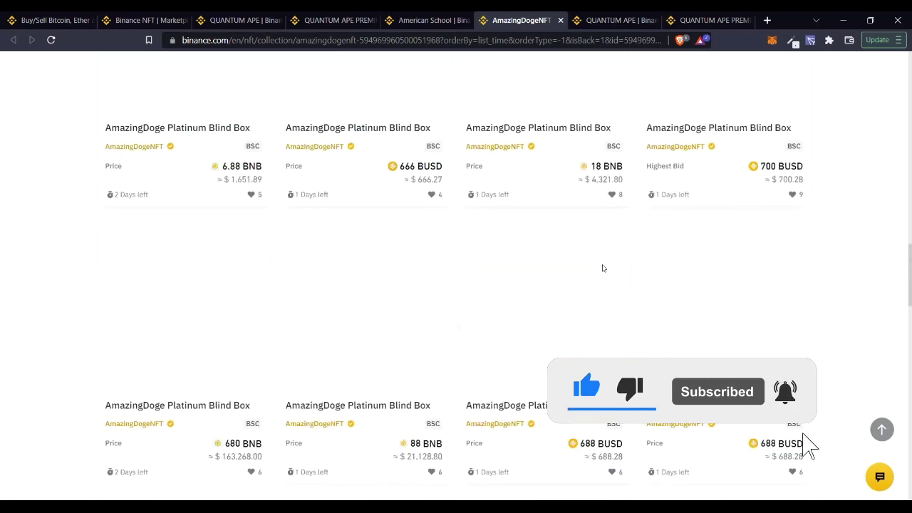
scroll(577, 266, up, 6)
scroll(576, 267, up, 15)
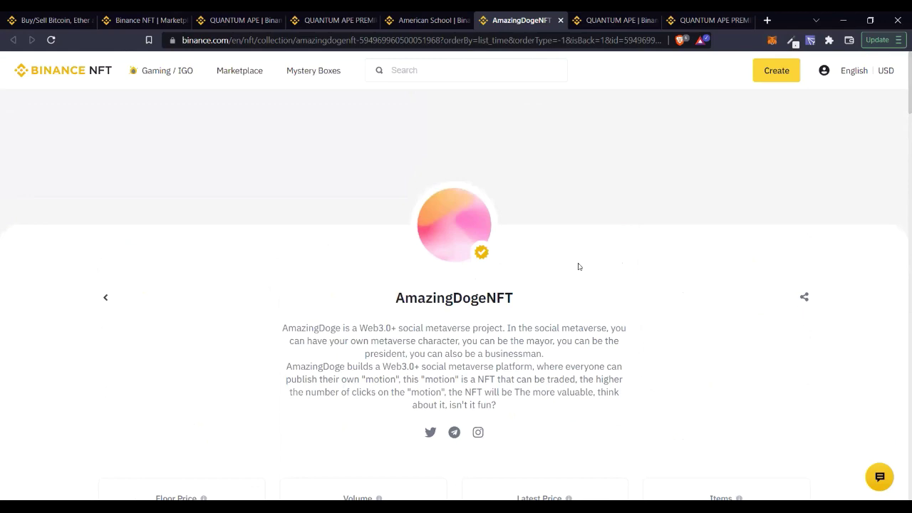
Open the AmazingDoge Platinum Blind Box listed at 66,669 BUSD.
scroll(574, 264, down, 10)
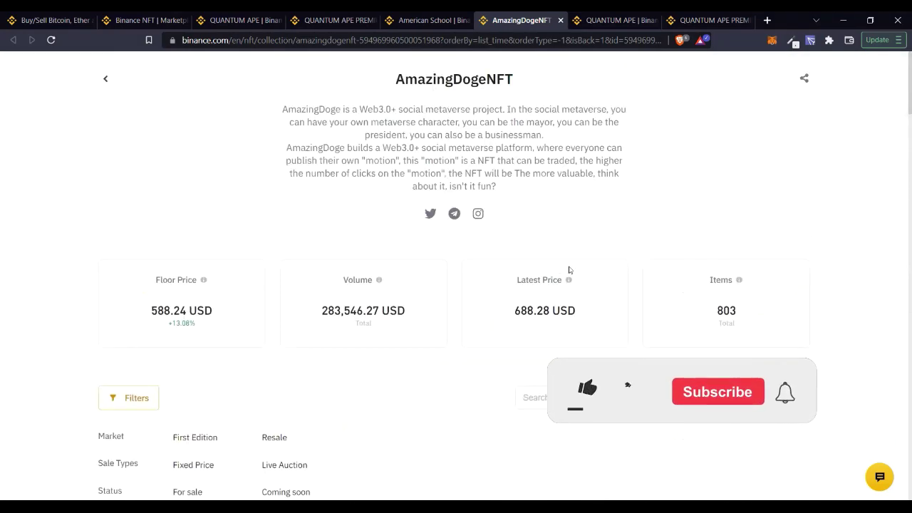
scroll(629, 303, down, 2)
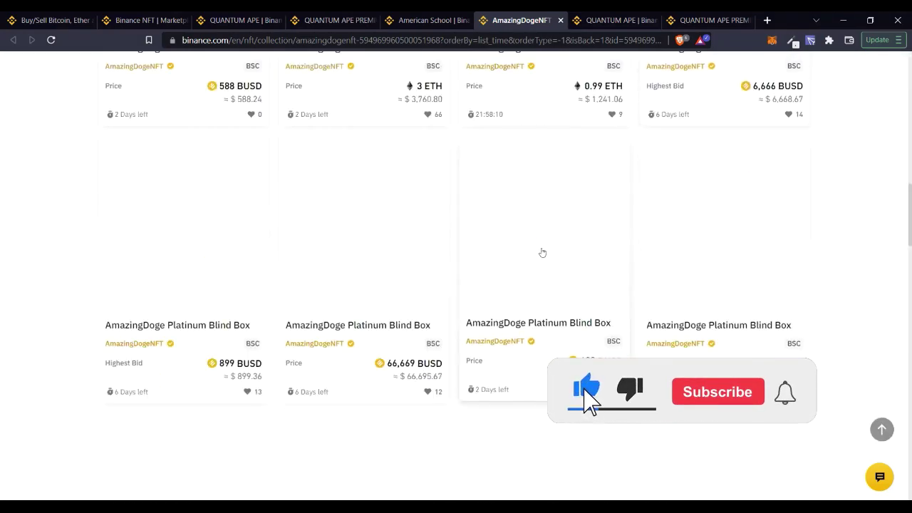
scroll(542, 254, down, 2)
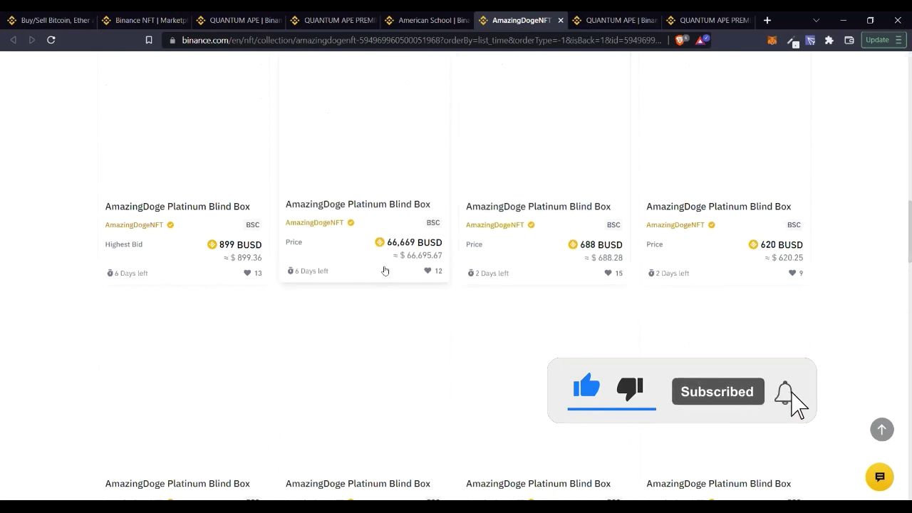
click(380, 201)
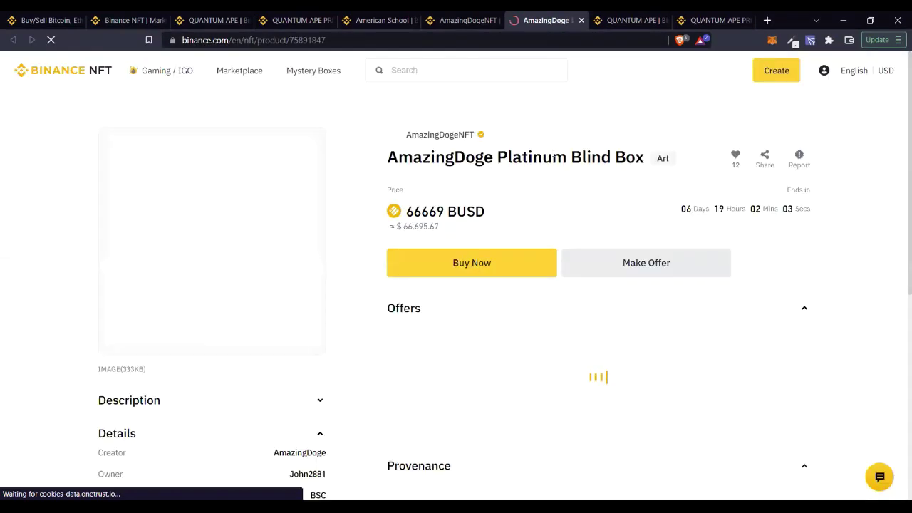
Examine the blind box's offers and provenance, comparing its asking price with its previous purchase price.
scroll(563, 356, down, 1)
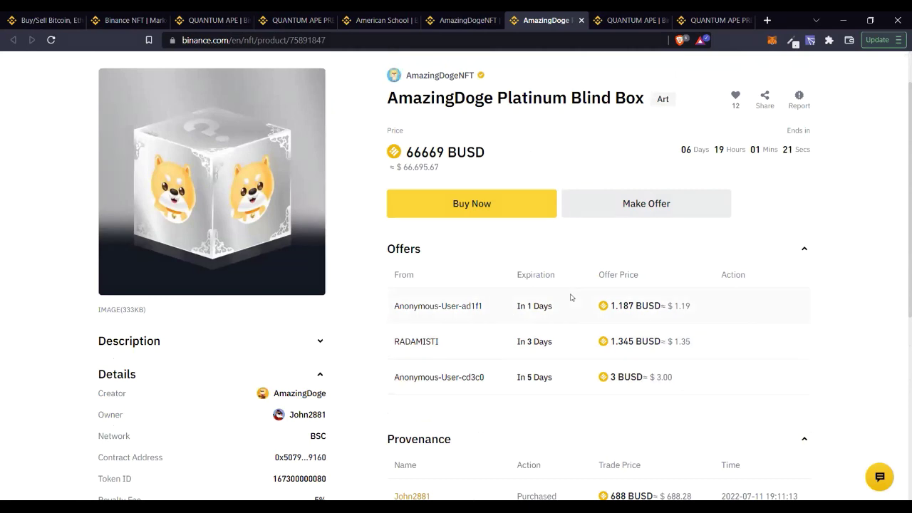
scroll(570, 297, down, 3)
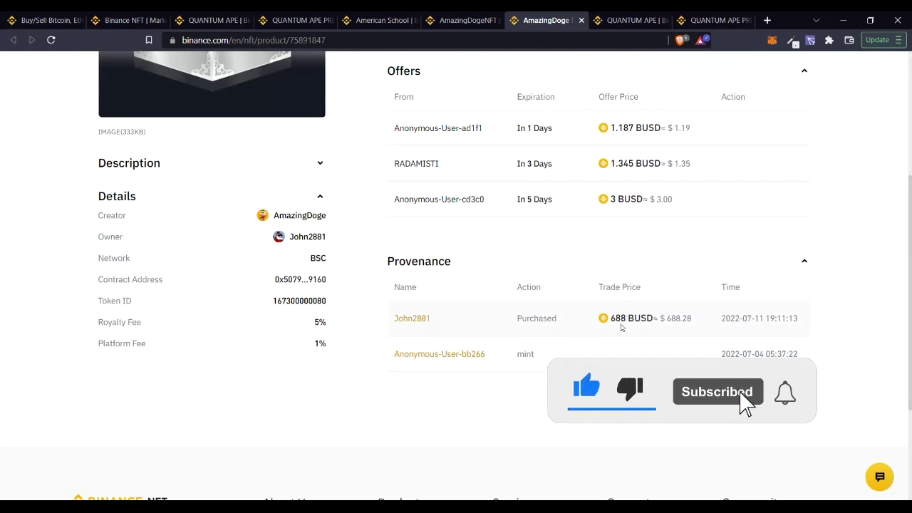
scroll(623, 319, up, 4)
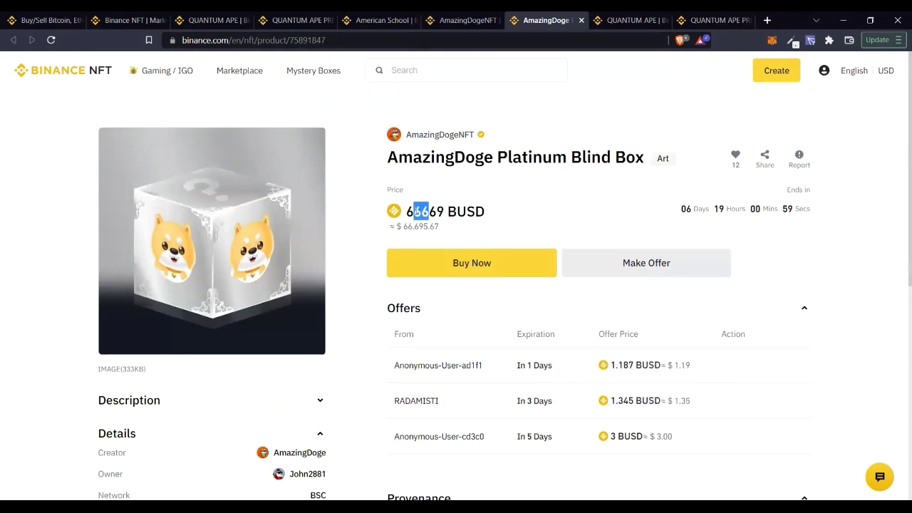
scroll(413, 237, down, 5)
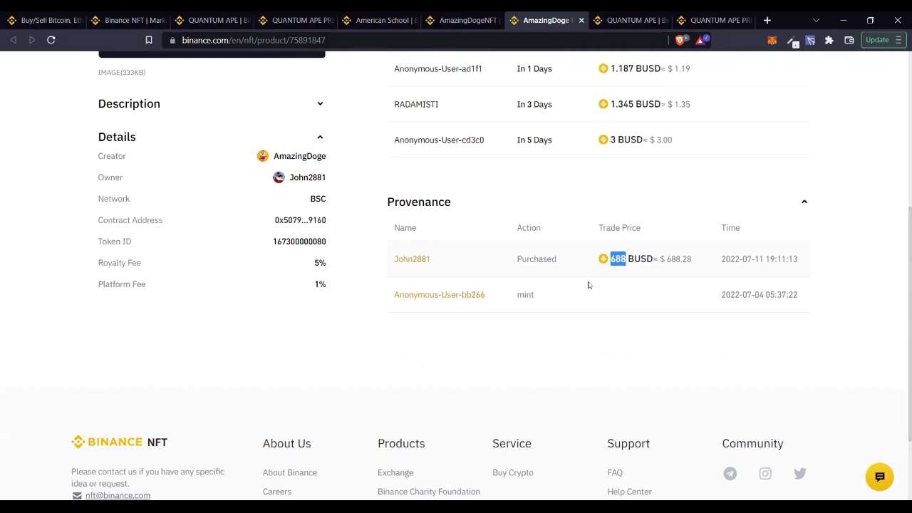
Compare the Platinum Blind Box's asking price with its received offers and trade history.
click(407, 342)
scroll(561, 313, up, 2)
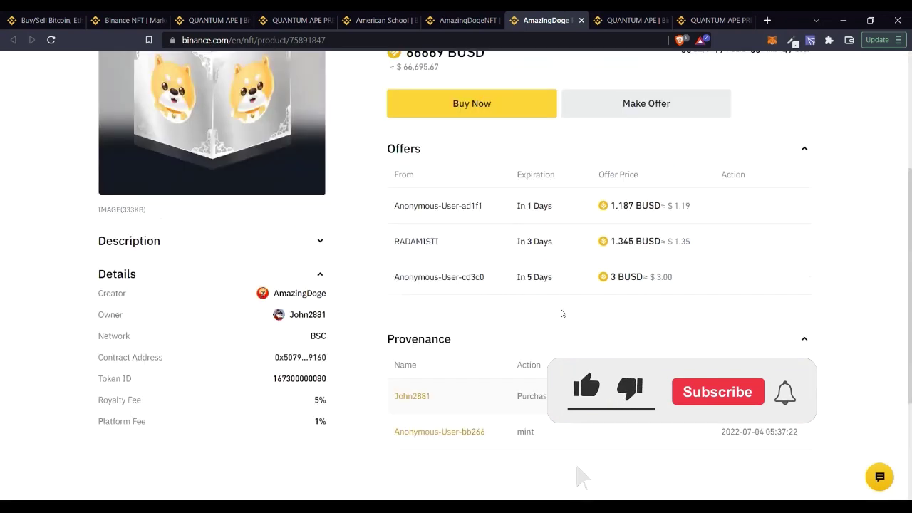
scroll(561, 314, up, 2)
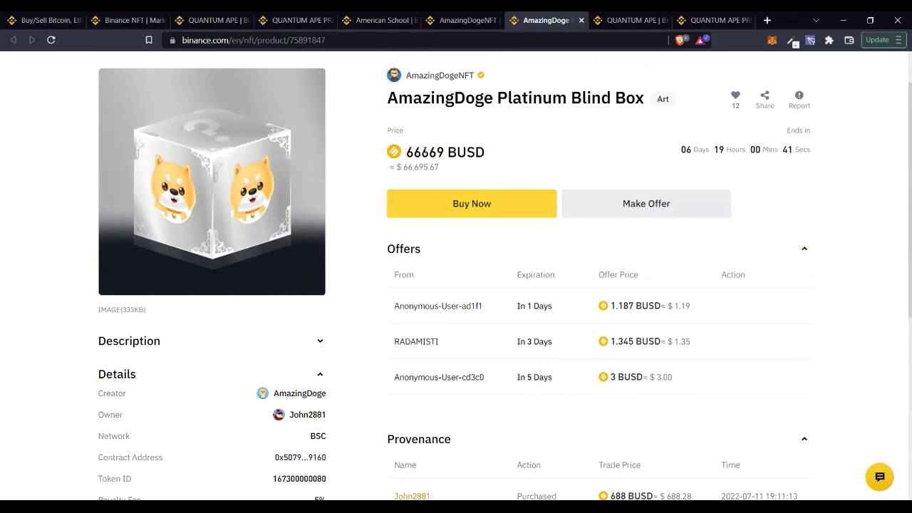
drag(408, 150, 438, 151)
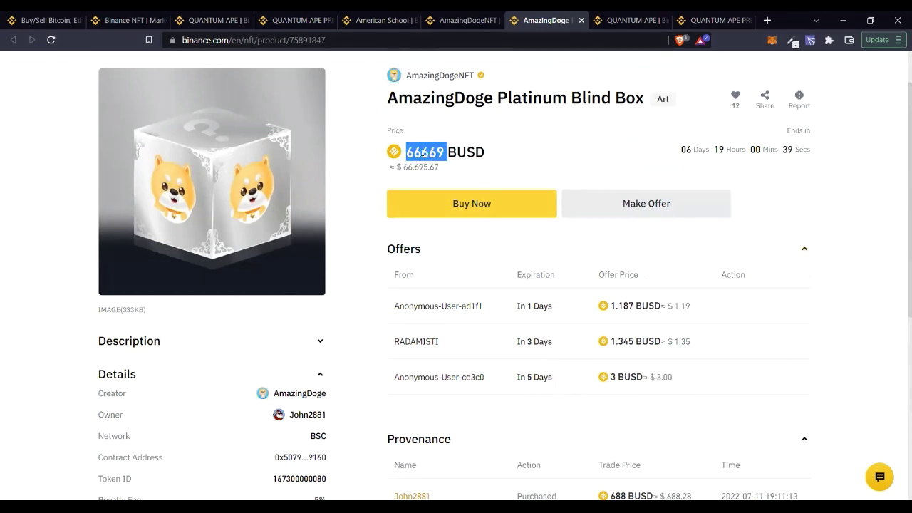
click(424, 152)
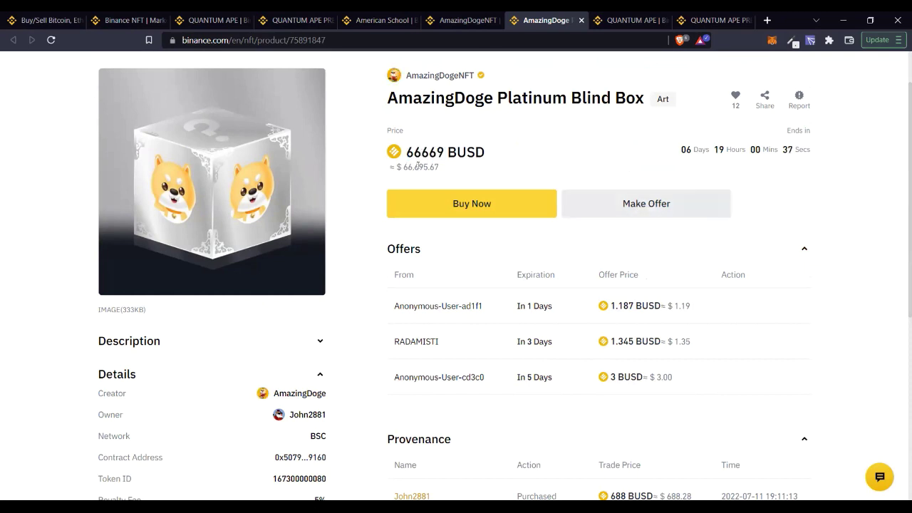
drag(413, 152, 457, 152)
scroll(429, 246, down, 3)
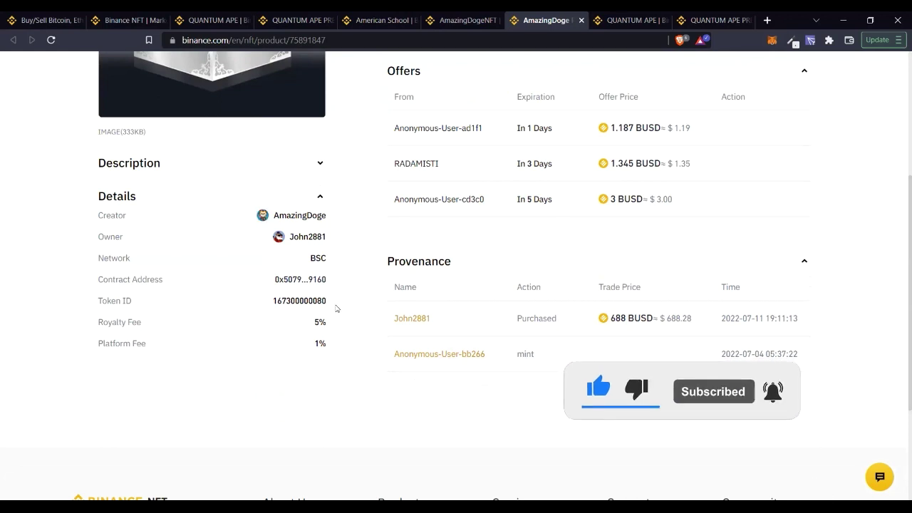
scroll(349, 304, up, 3)
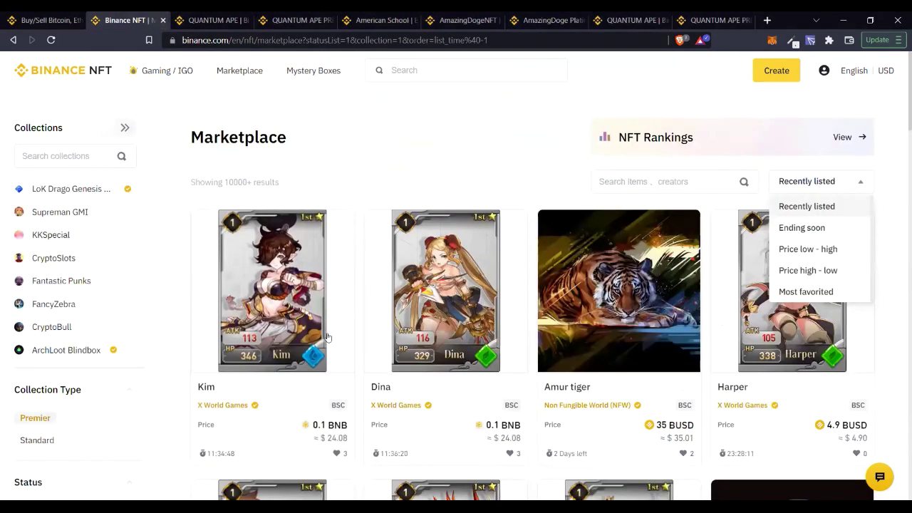
Look through the recently listed NFTs in the marketplace, down to the row below PRIME APE #2237.
scroll(423, 331, down, 3)
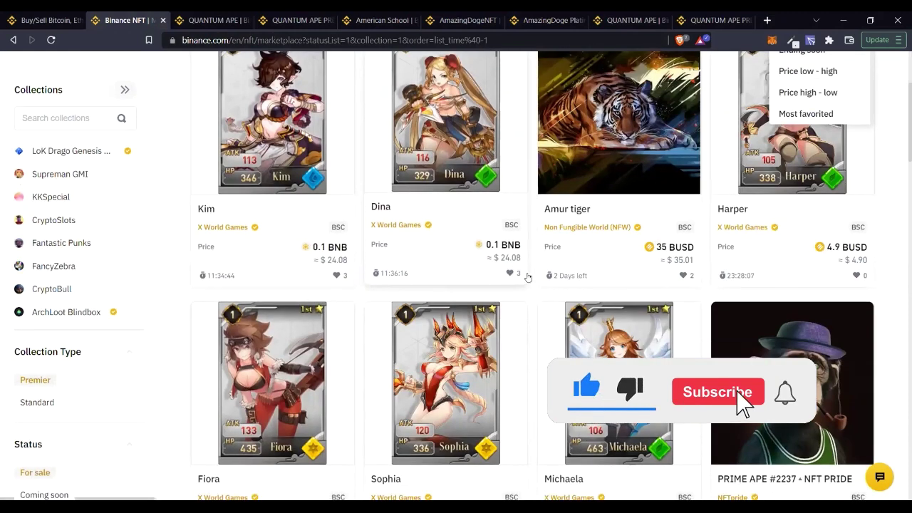
scroll(597, 283, down, 3)
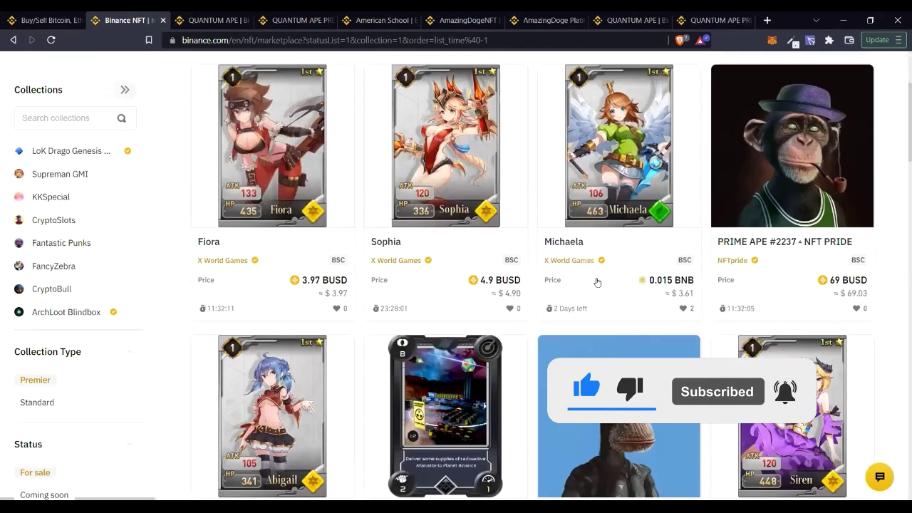
scroll(709, 312, up, 3)
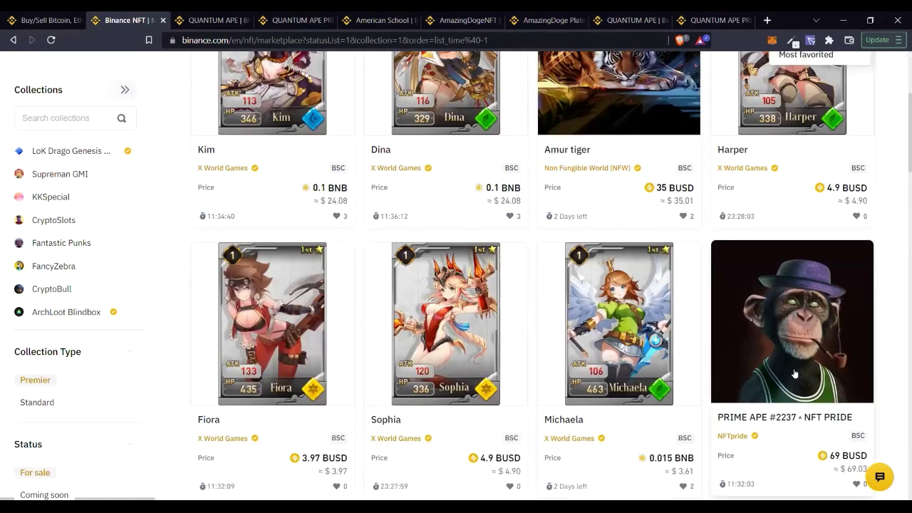
scroll(582, 317, up, 3)
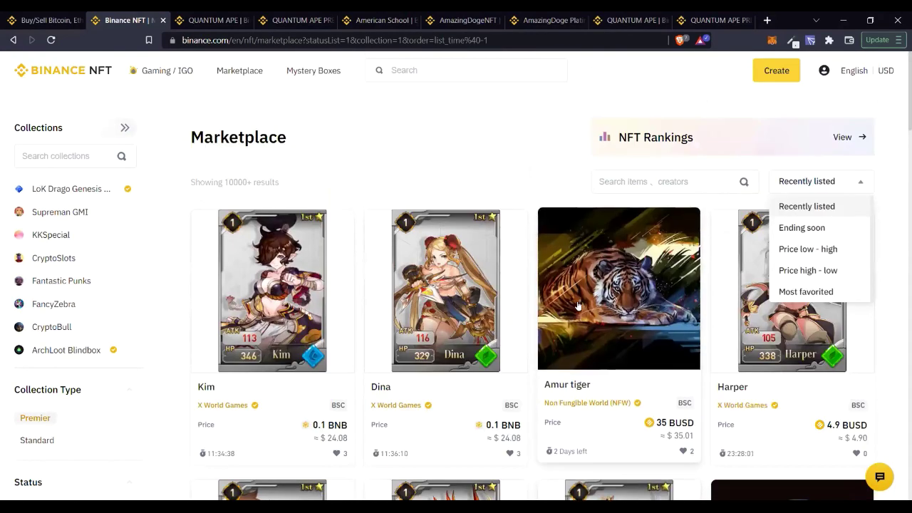
Go to the Binance NFT home page and bring up the trending items in the Featured NFTs section.
click(80, 71)
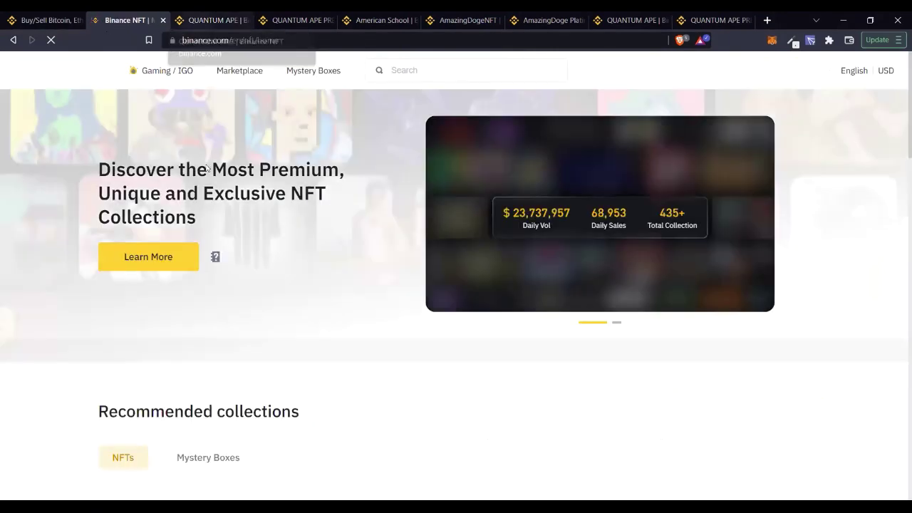
scroll(282, 235, down, 3)
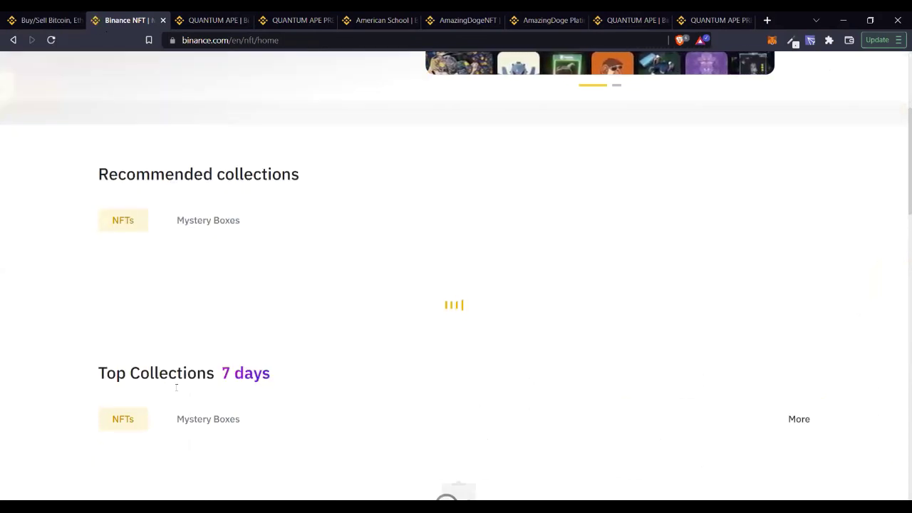
scroll(178, 363, down, 4)
scroll(177, 363, down, 4)
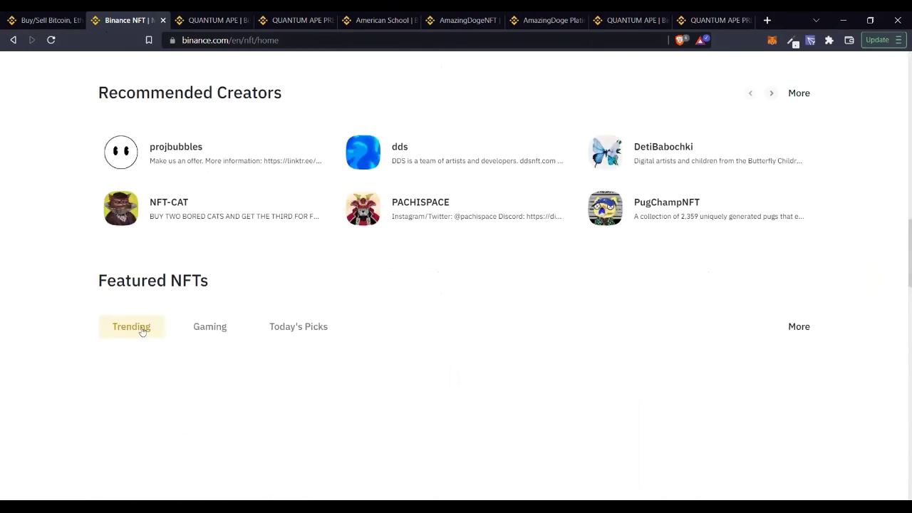
scroll(132, 300, down, 1)
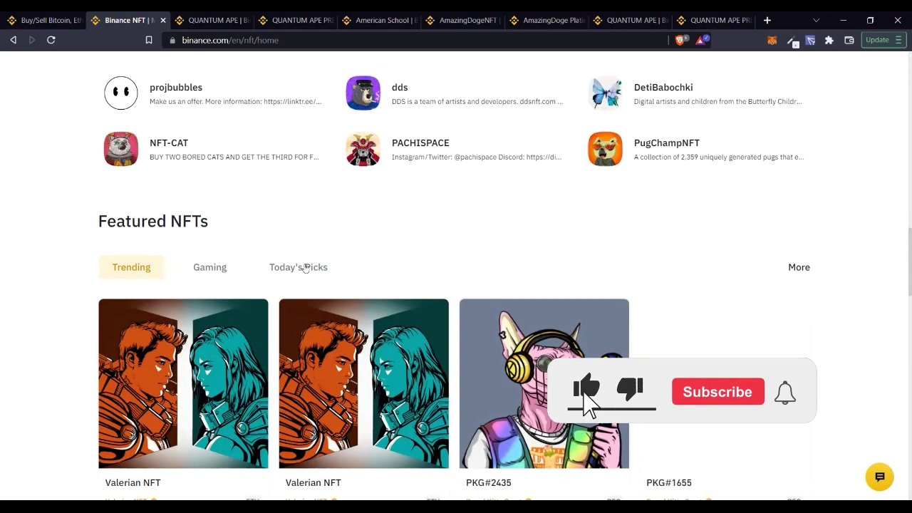
Switch the Featured NFTs to Today's Picks and view the first two rows of items.
click(294, 269)
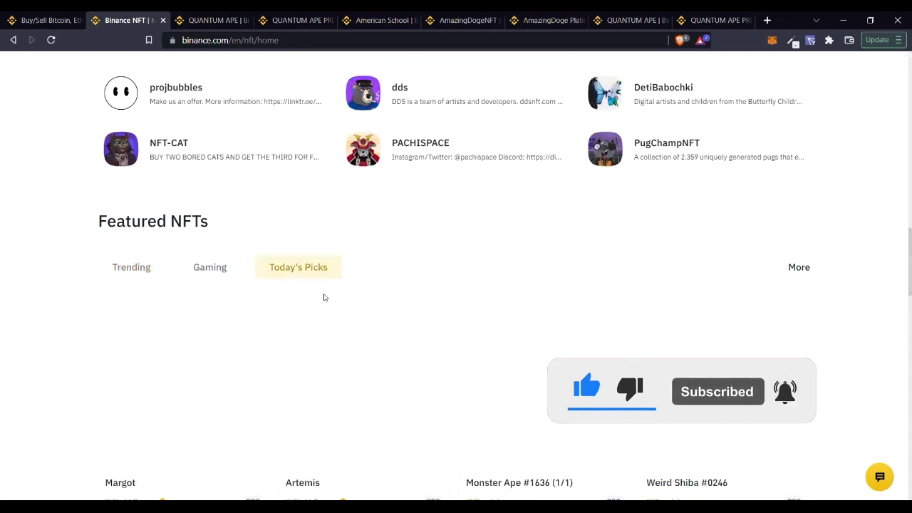
scroll(324, 297, down, 1)
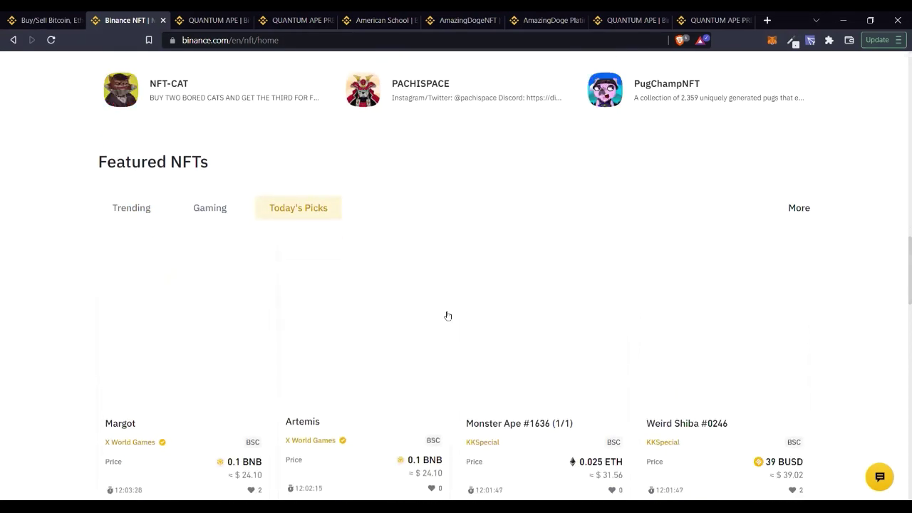
scroll(250, 320, down, 2)
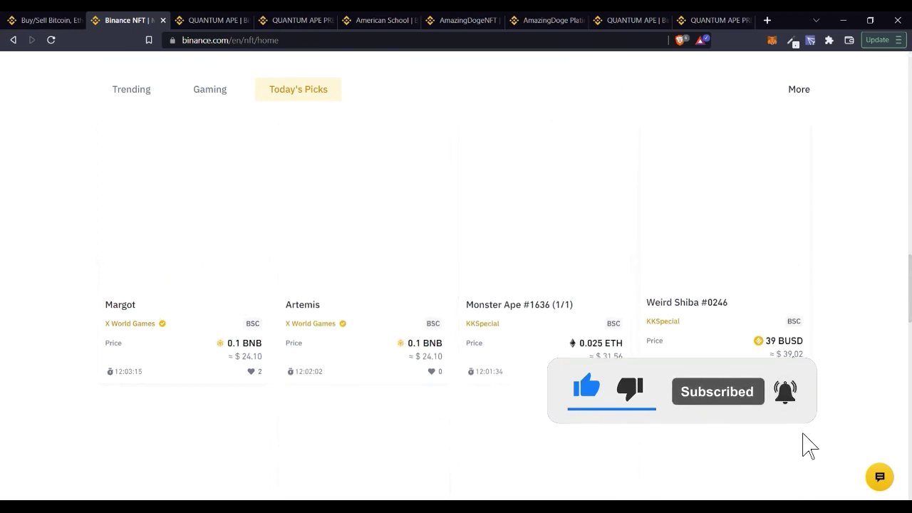
scroll(801, 356, down, 2)
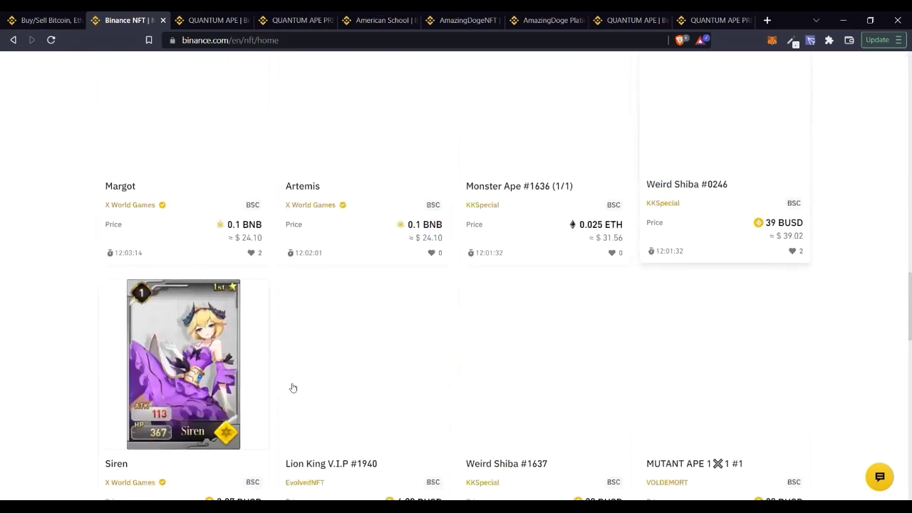
scroll(290, 387, down, 2)
scroll(356, 324, up, 2)
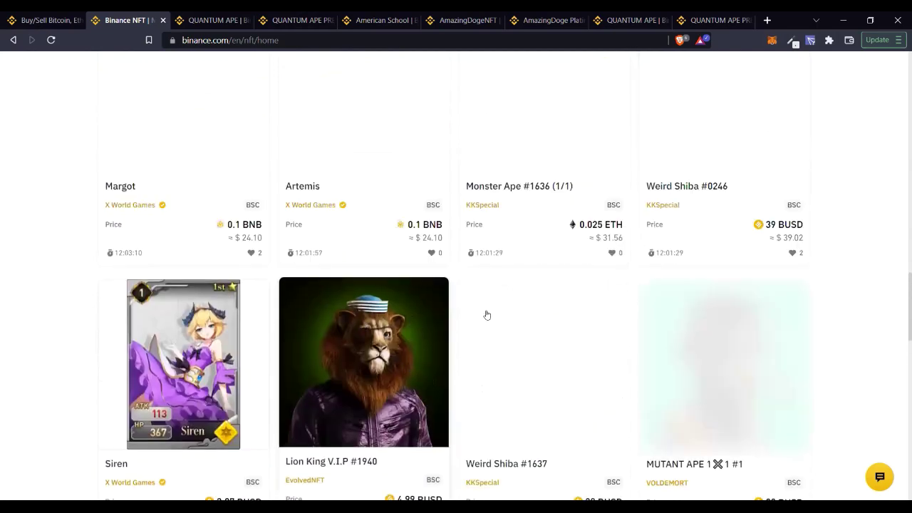
Compare the prices of Today's Picks through the last row, ending at the Binance NFT mission section.
scroll(641, 314, down, 3)
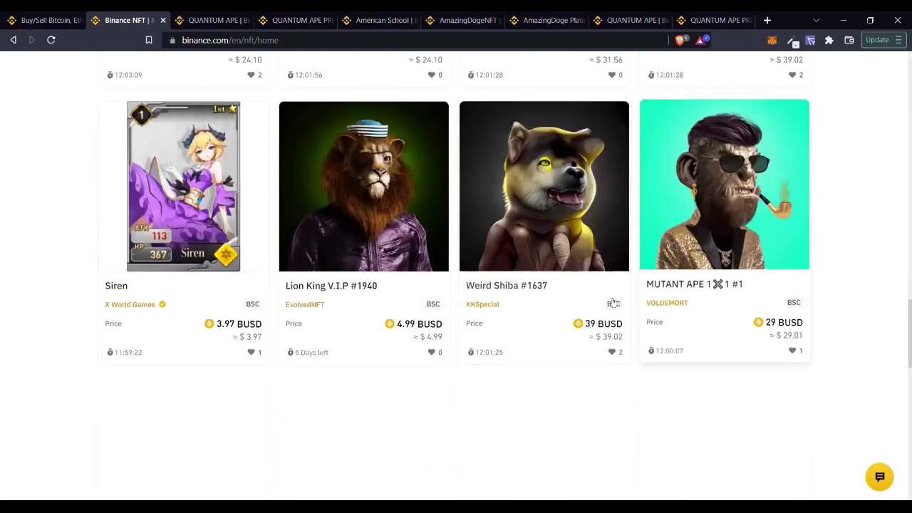
scroll(598, 332, down, 2)
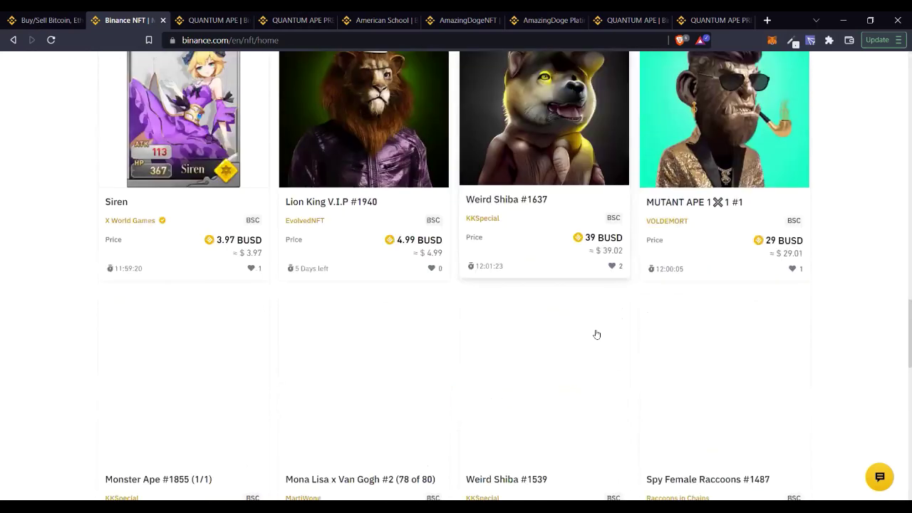
scroll(387, 286, up, 3)
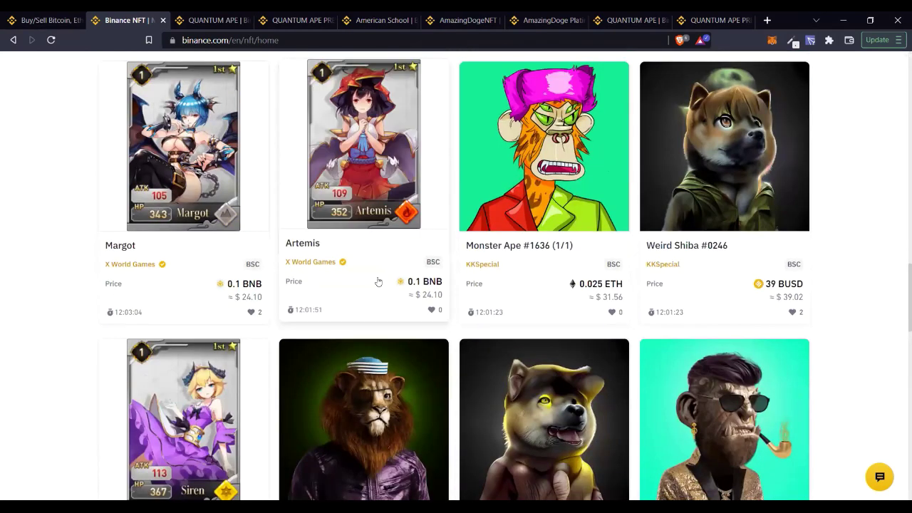
scroll(384, 285, down, 5)
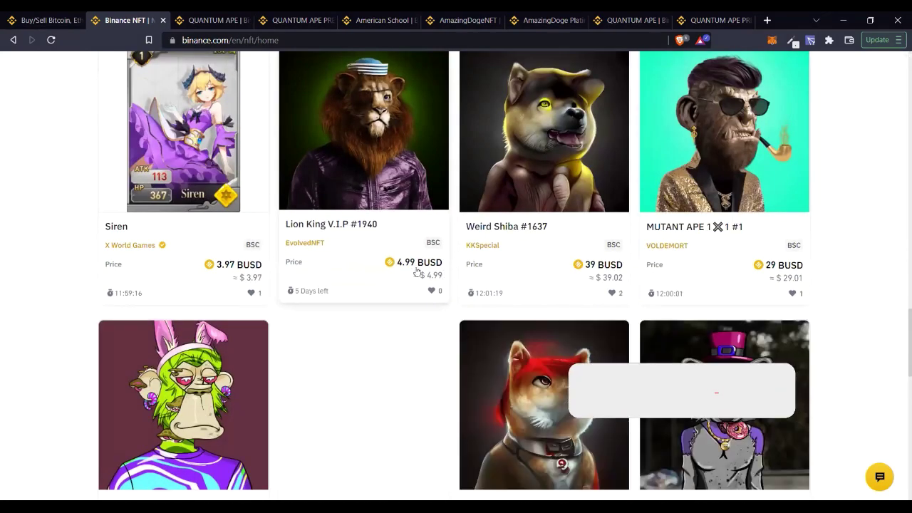
scroll(404, 292, up, 2)
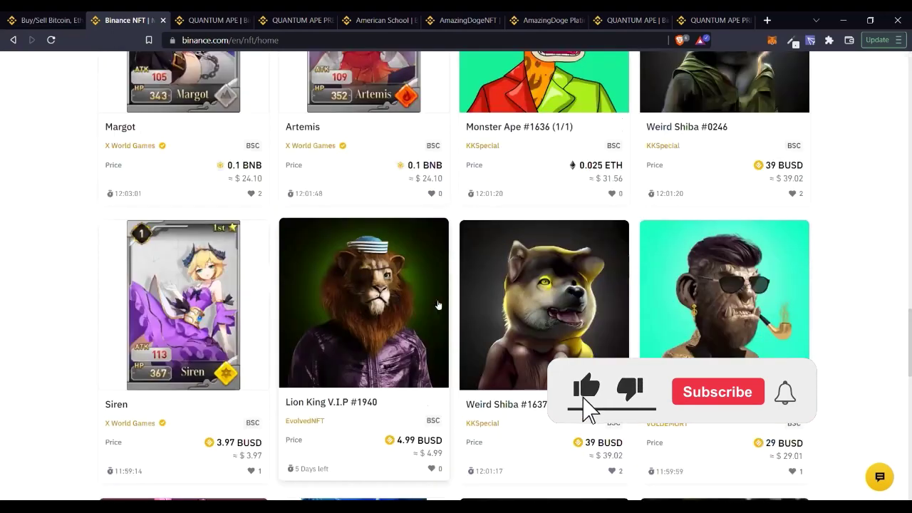
scroll(477, 310, down, 3)
scroll(469, 325, down, 3)
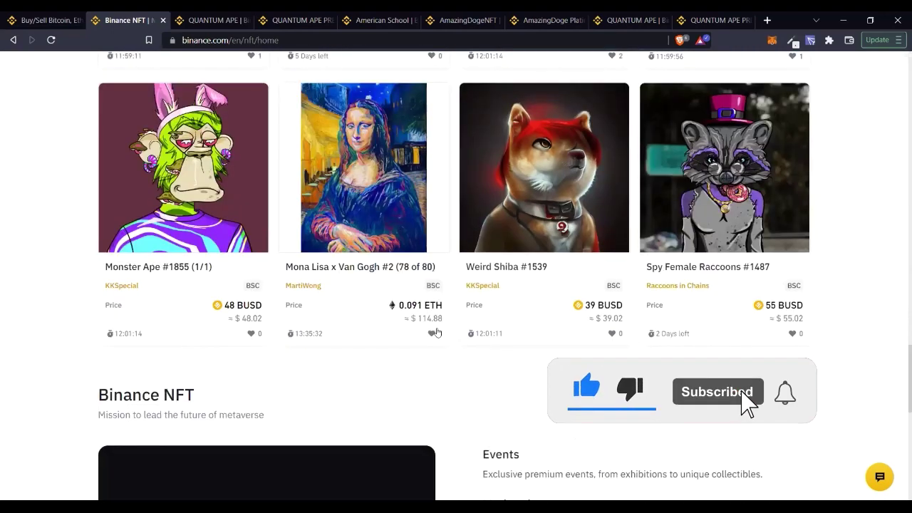
scroll(498, 292, down, 3)
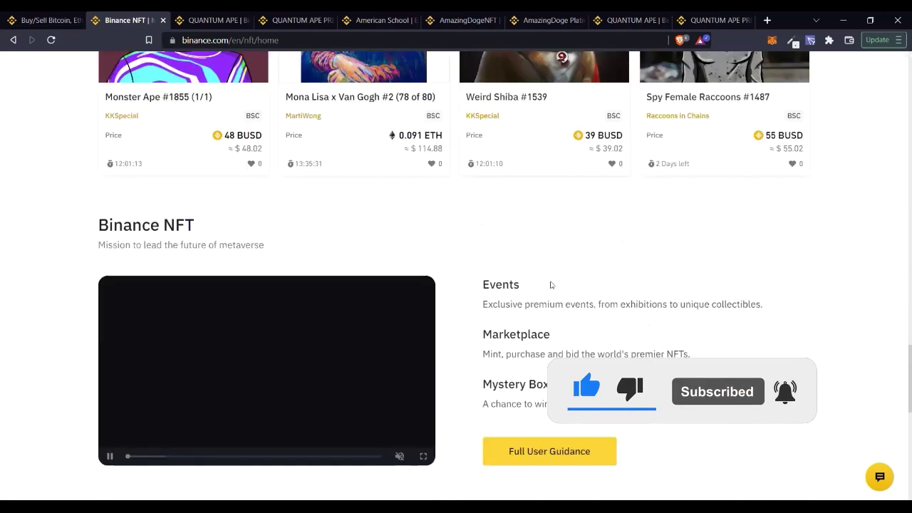
Return to the start of the home page and review the recommended collections and the 7-day Top Collections ranking.
scroll(475, 291, up, 6)
scroll(474, 288, up, 8)
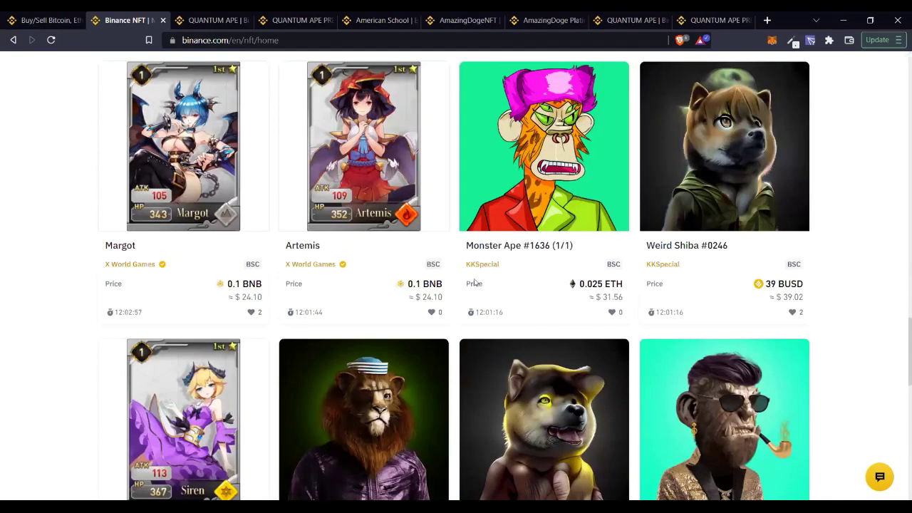
scroll(474, 283, up, 11)
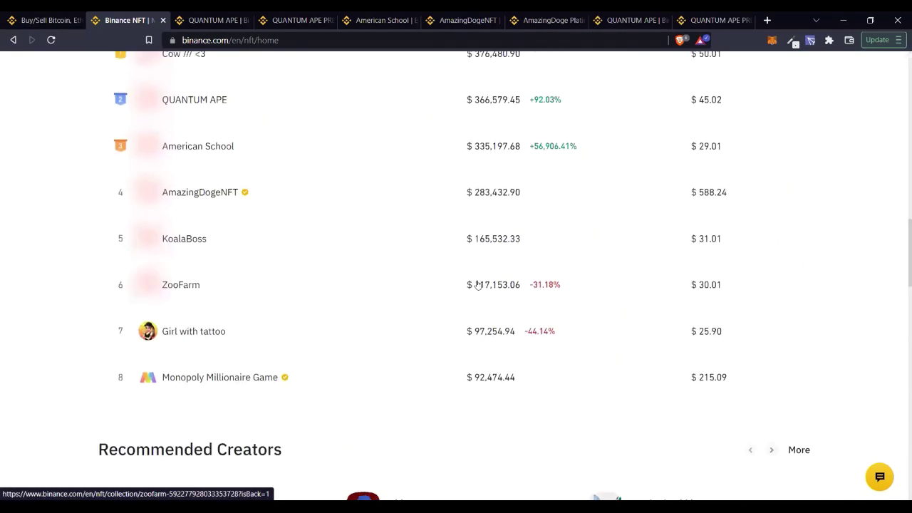
scroll(477, 285, up, 5)
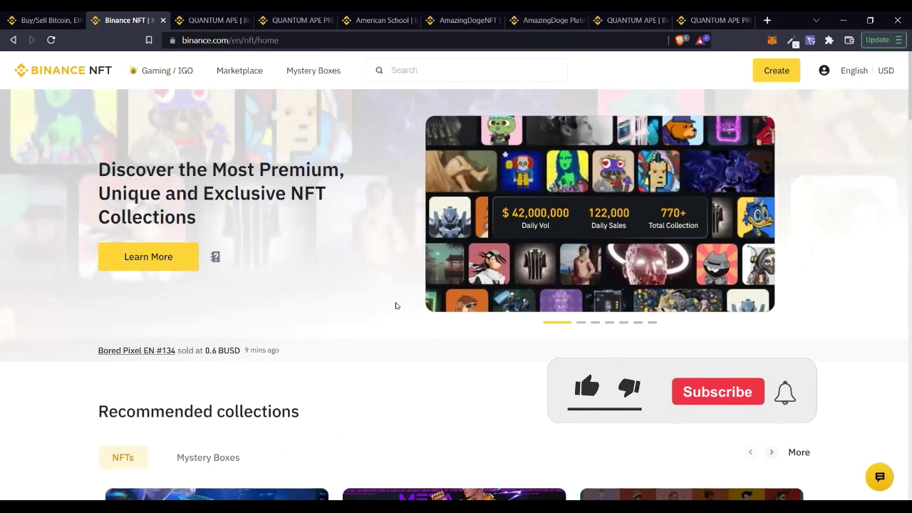
scroll(383, 312, down, 4)
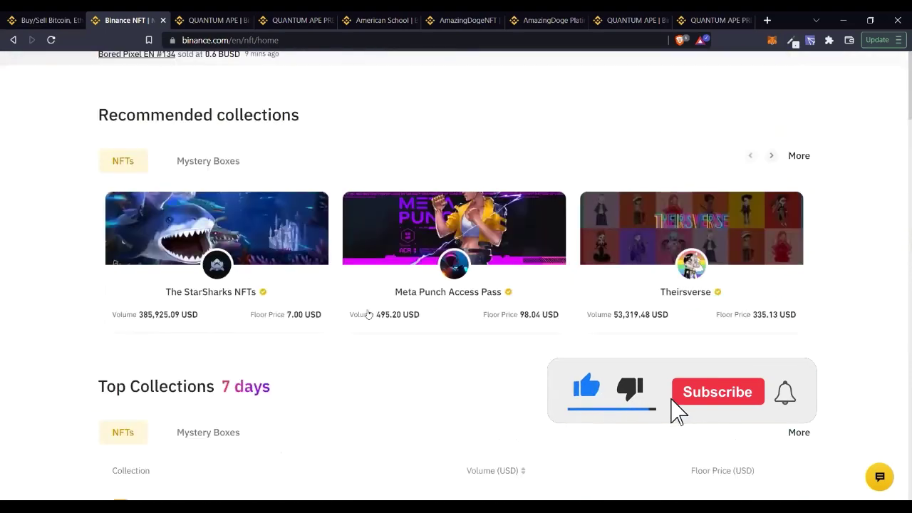
scroll(230, 188, down, 5)
scroll(230, 200, up, 1)
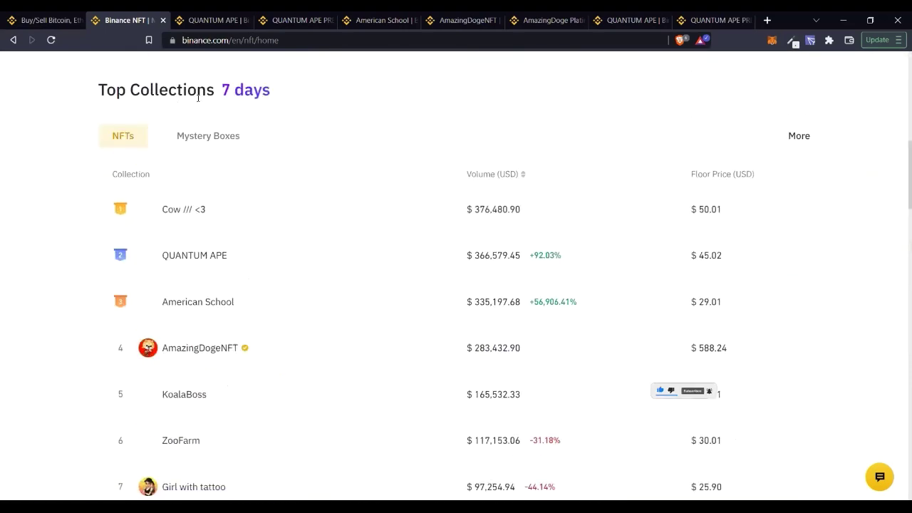
Look over the Recommended Creators section, then return past the Top Collections ranking to the start of the home page.
scroll(202, 141, down, 1)
scroll(202, 142, down, 5)
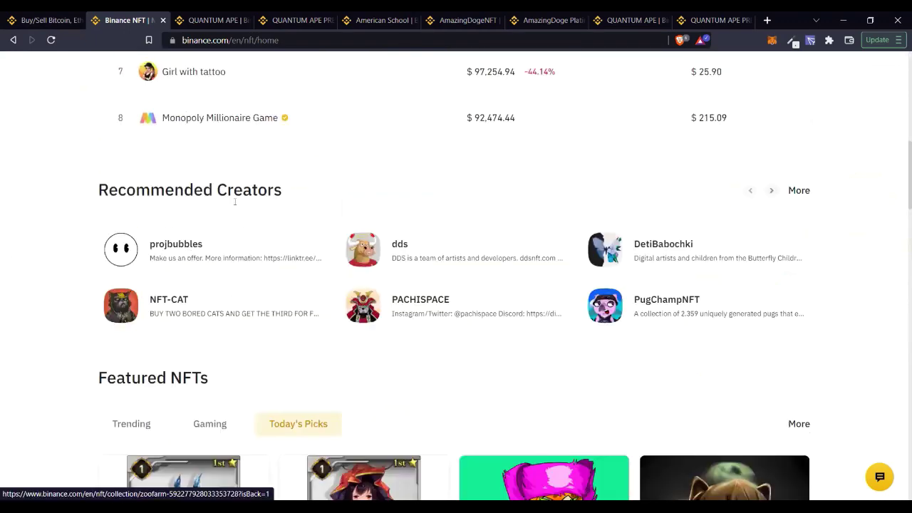
scroll(248, 203, down, 1)
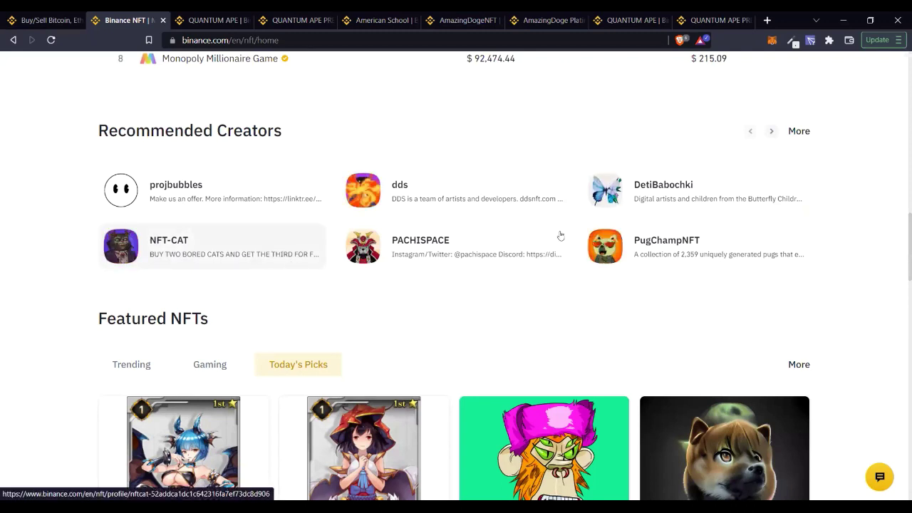
scroll(559, 232, up, 4)
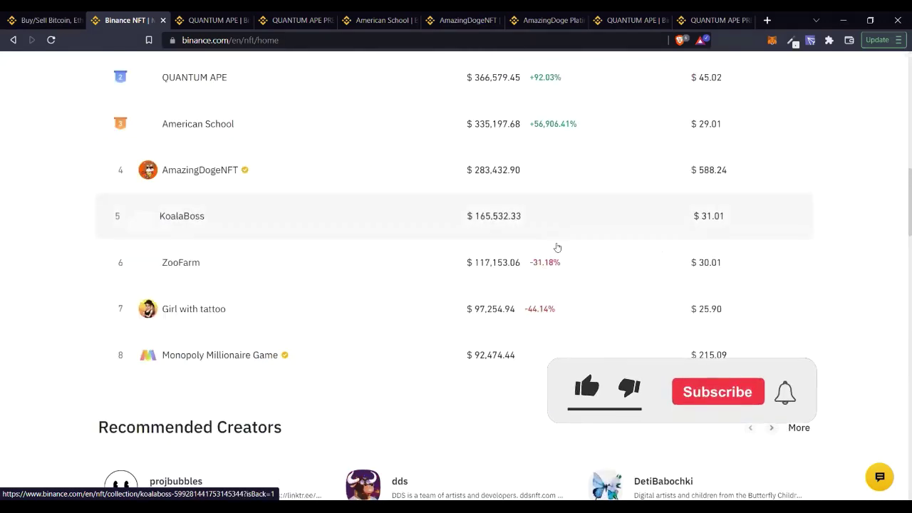
scroll(555, 252, up, 10)
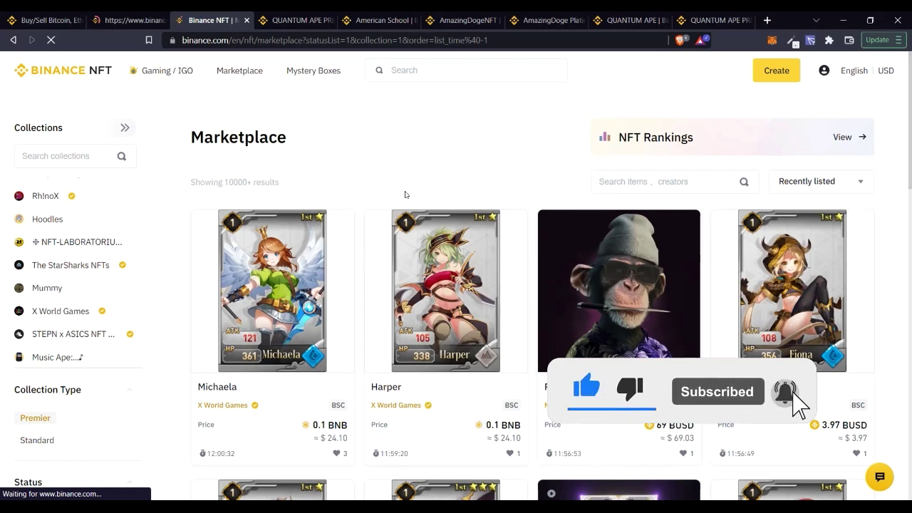
click(767, 72)
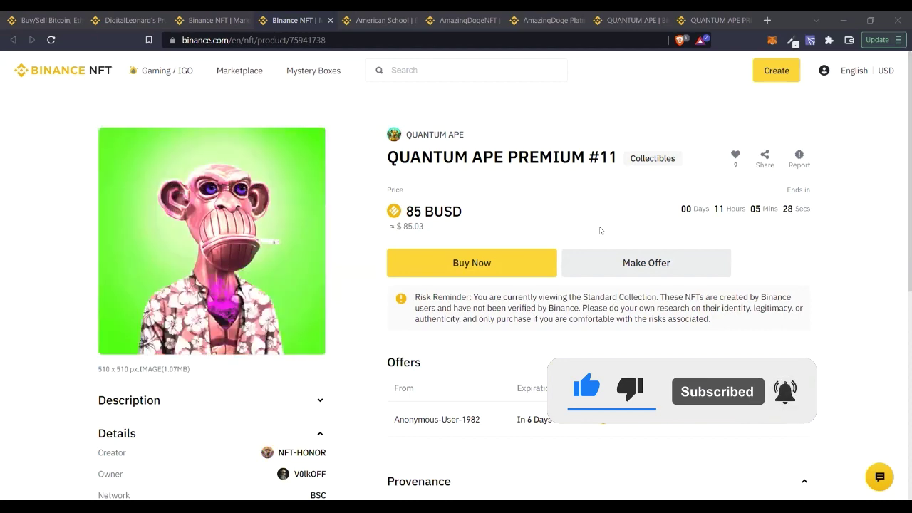
Examine the details of QUANTUM APE PREMIUM #11, highlighting the platform fee and the royalty fee one after the other.
scroll(570, 320, down, 3)
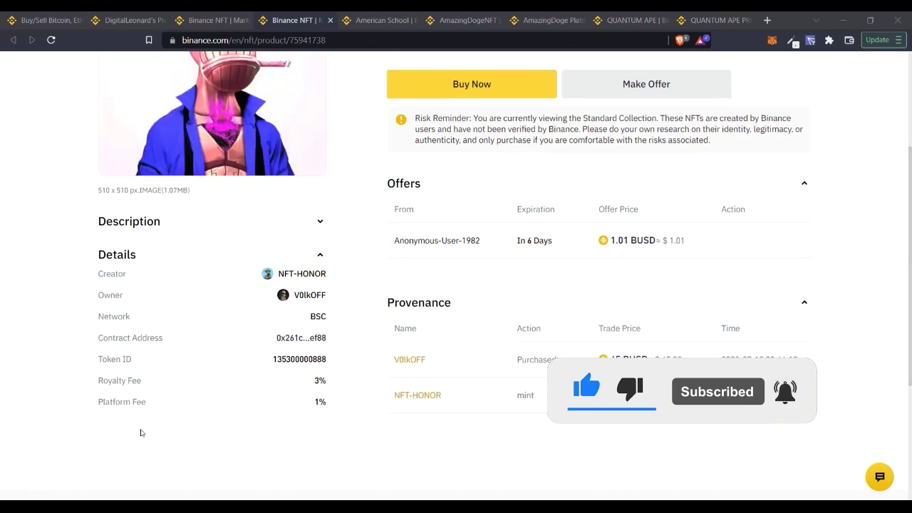
scroll(135, 420, down, 1)
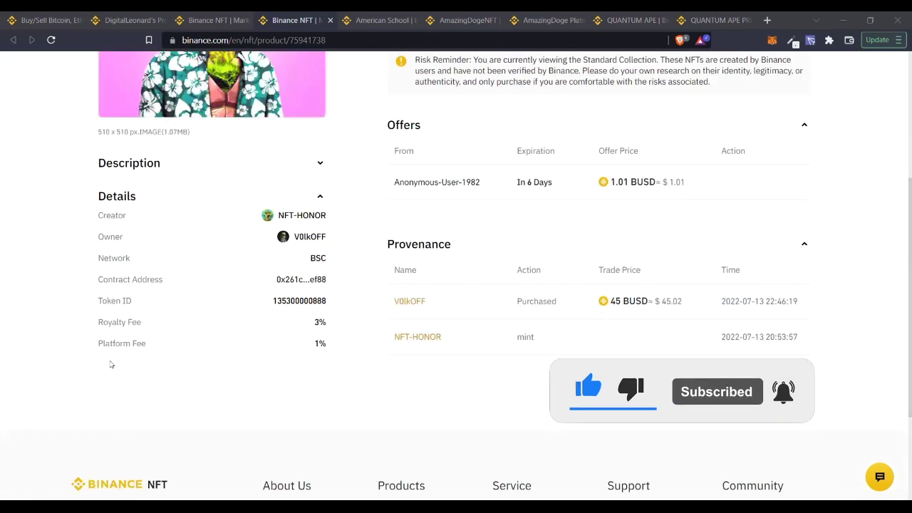
triple_click(160, 349)
drag(310, 347, 338, 347)
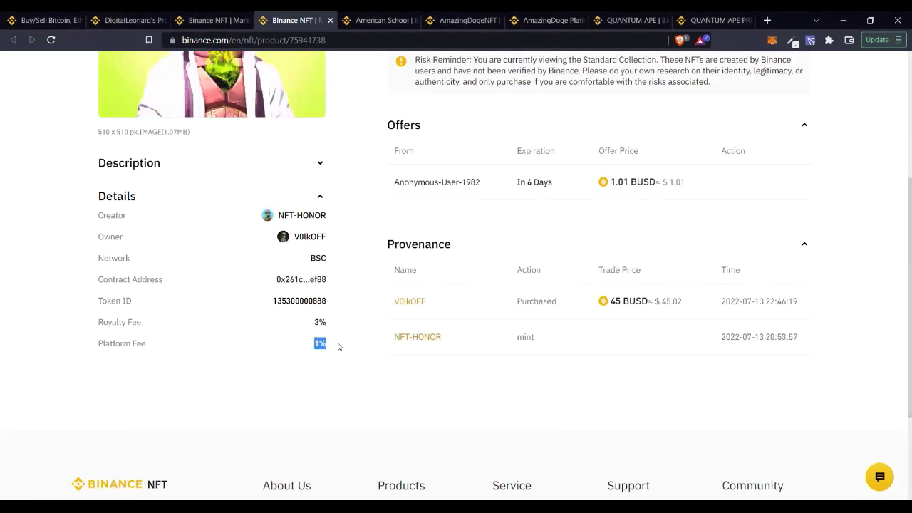
drag(94, 325, 139, 322)
drag(299, 326, 343, 326)
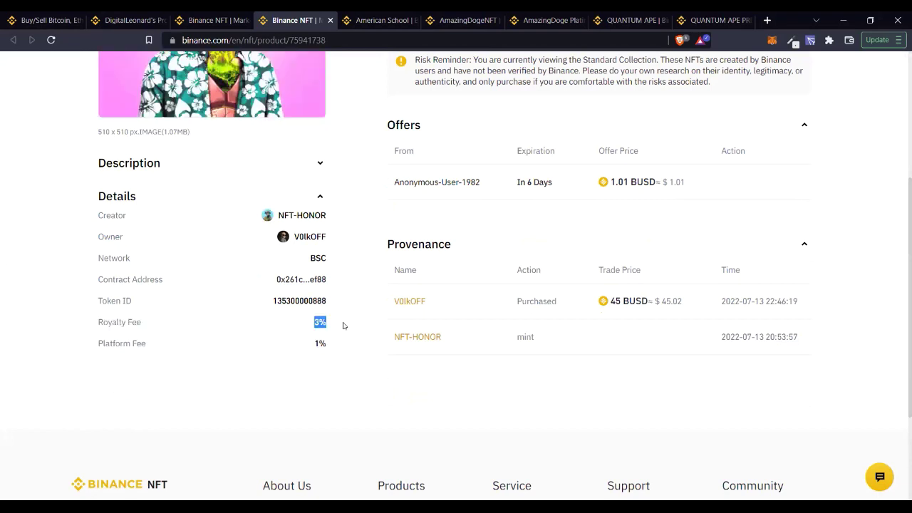
drag(87, 323, 274, 330)
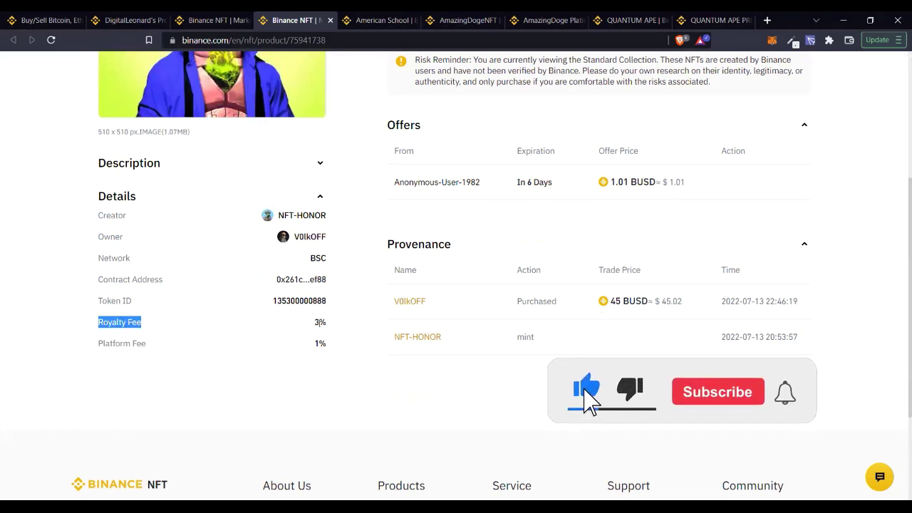
drag(90, 344, 143, 343)
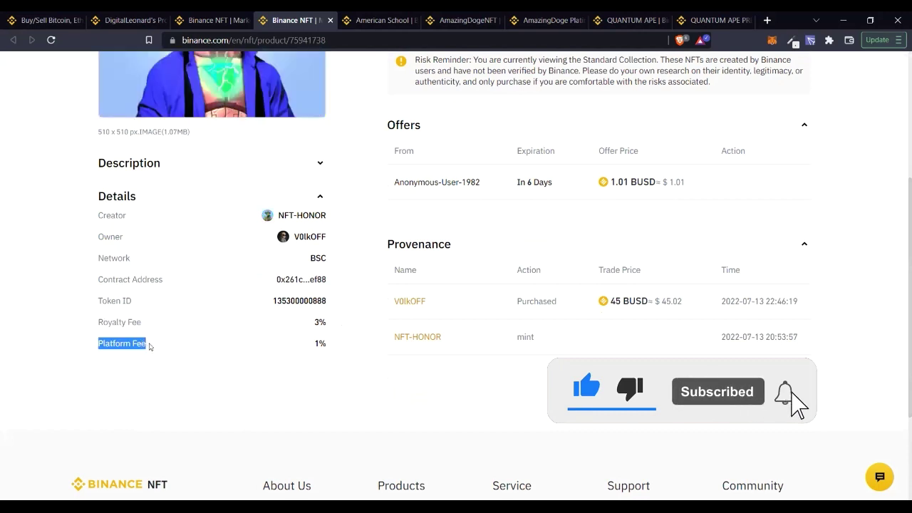
drag(306, 345, 348, 346)
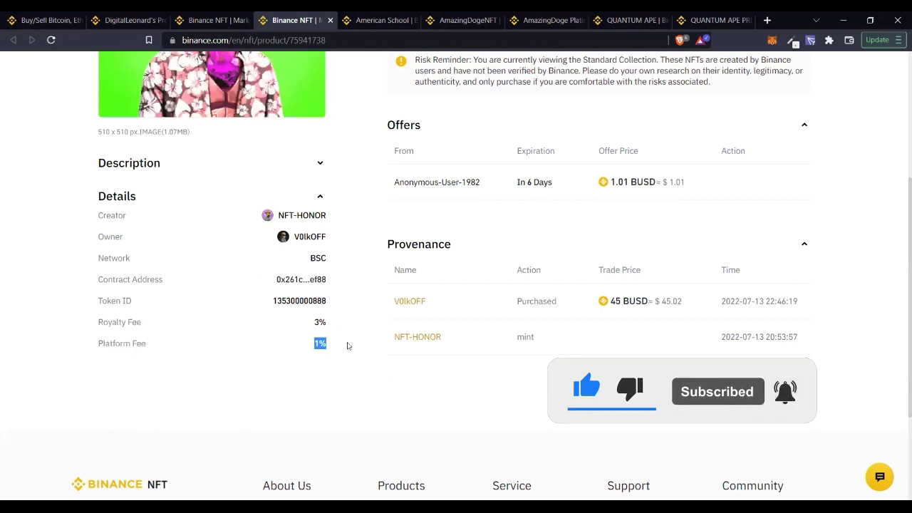
click(339, 393)
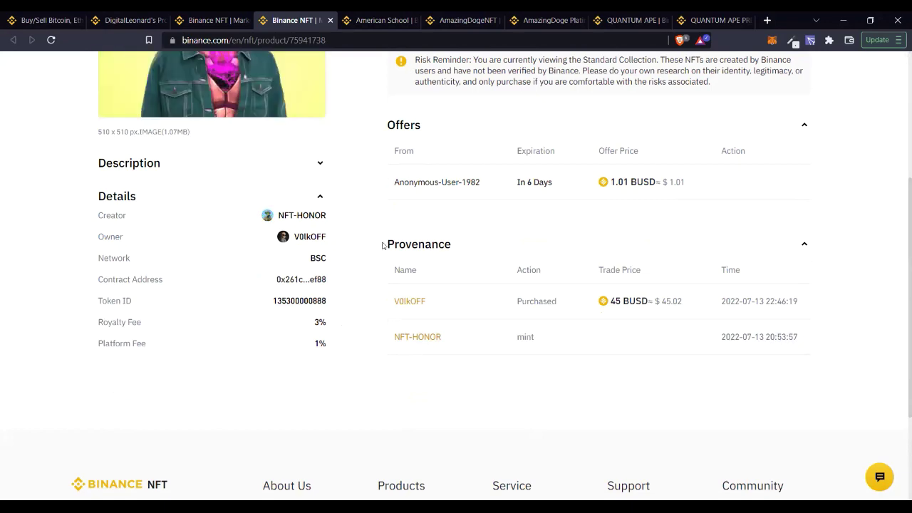
Check the ape's listing price against its fees, highlighting the royalty and platform fee values separately and as a pair.
scroll(491, 266, up, 3)
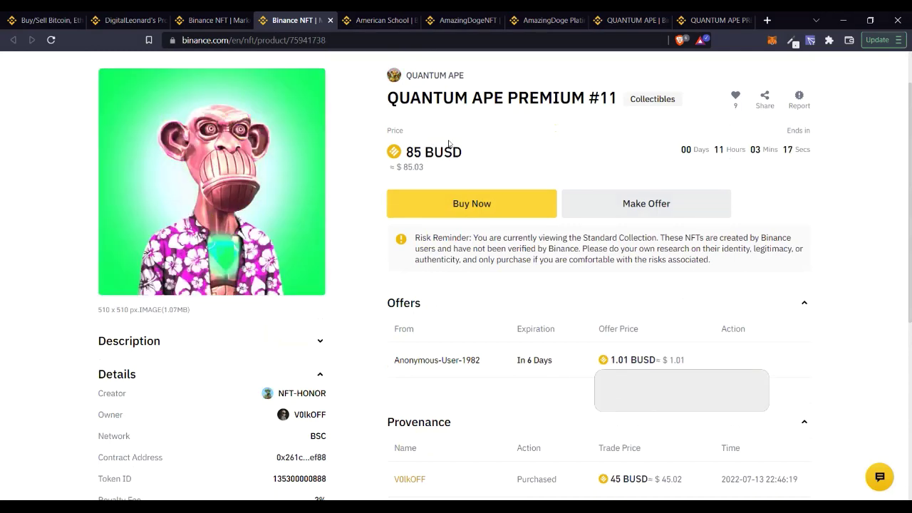
scroll(433, 240, down, 2)
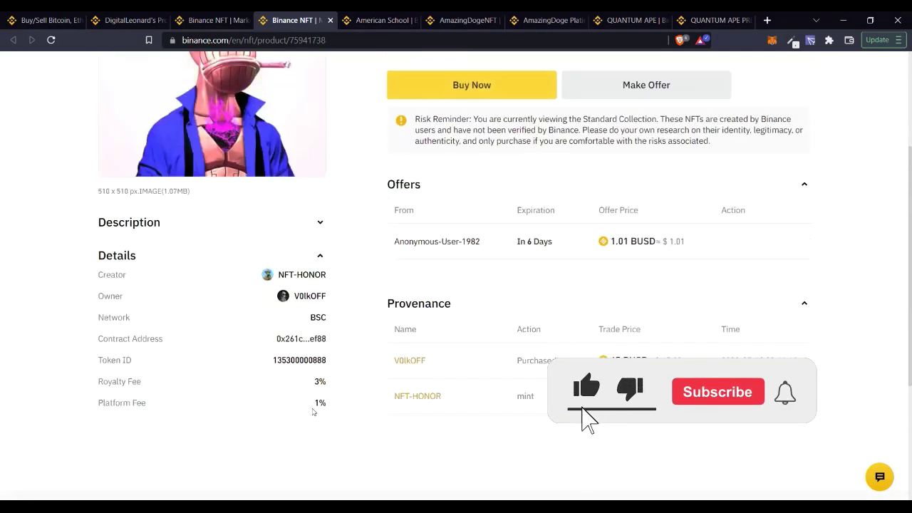
drag(313, 381, 329, 384)
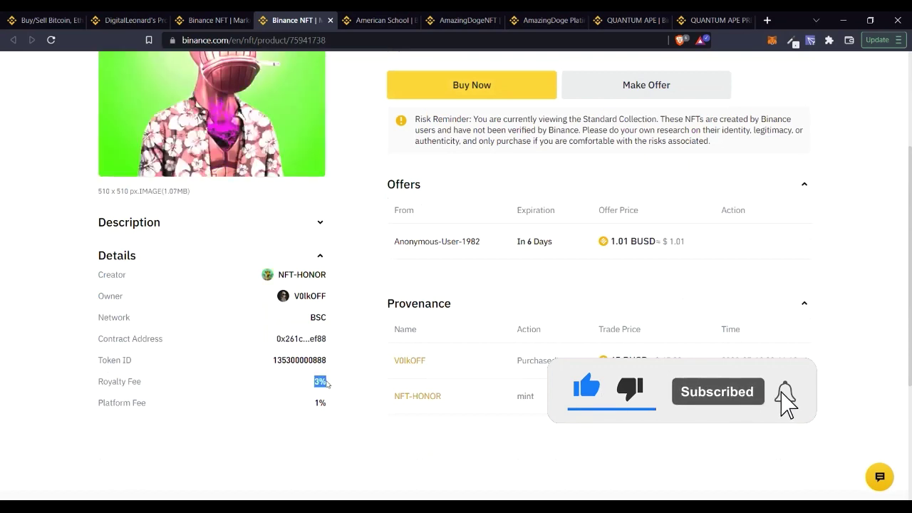
drag(306, 402, 330, 404)
click(268, 435)
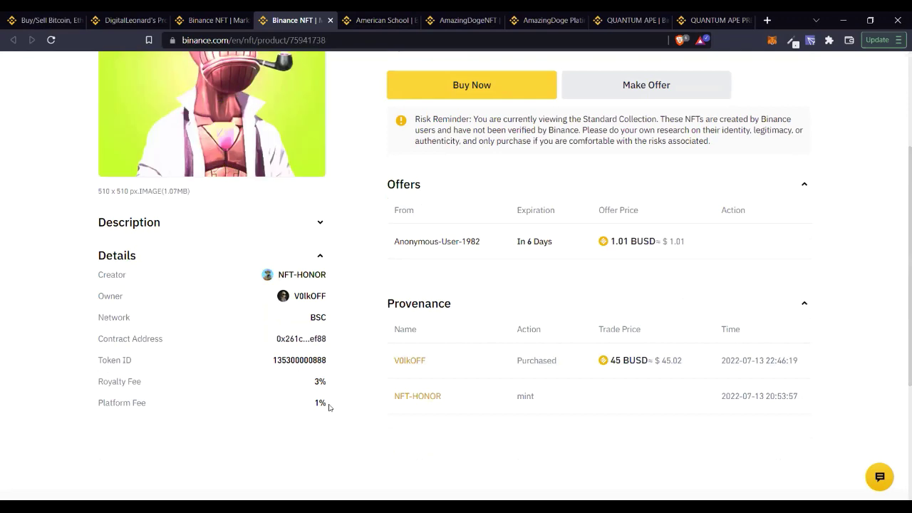
drag(319, 399, 314, 383)
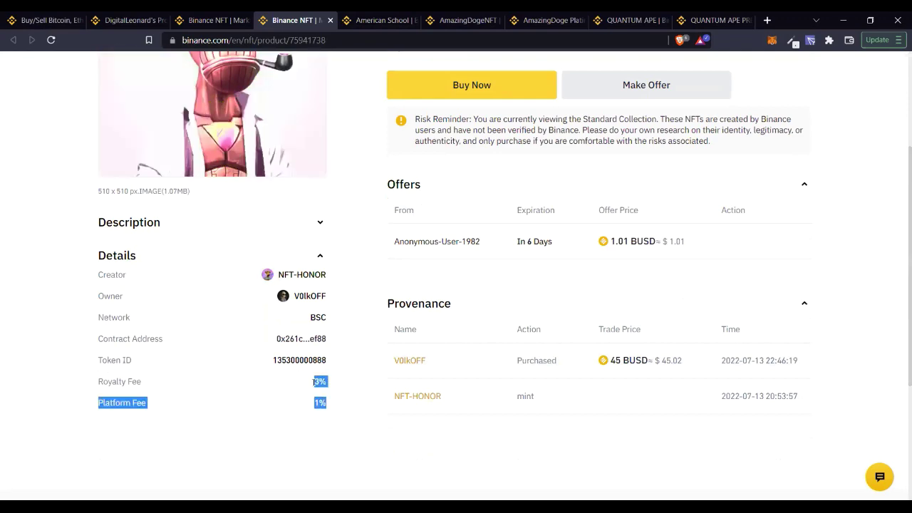
click(288, 427)
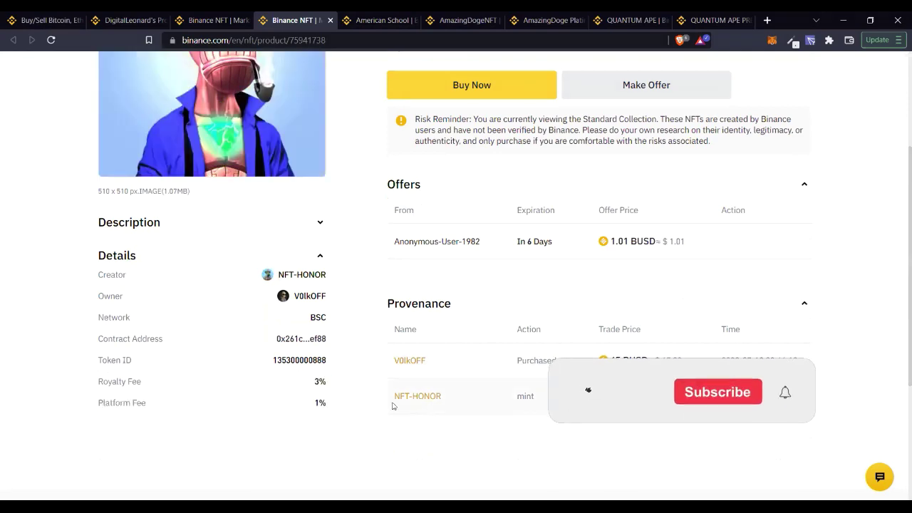
Revisit the ape's price area and highlight the royalty and platform fees together in the details once more.
scroll(395, 403, up, 2)
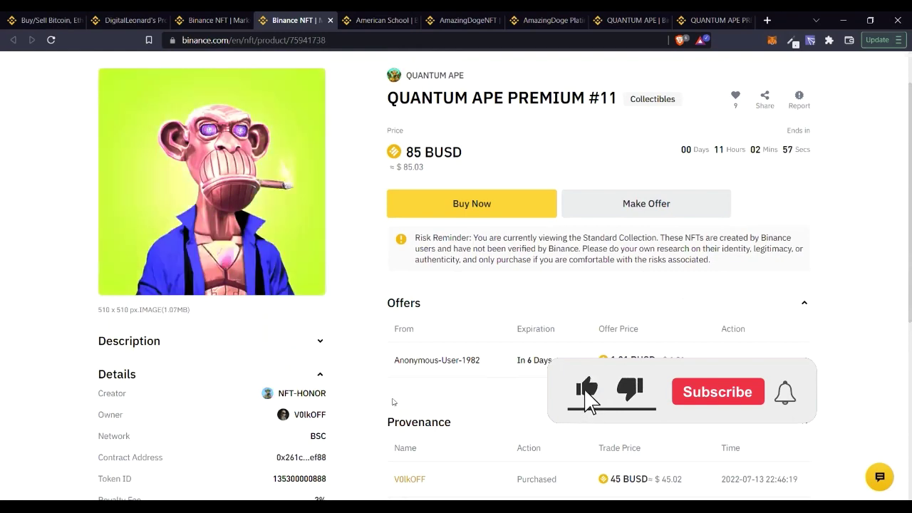
scroll(366, 366, down, 1)
scroll(366, 367, down, 2)
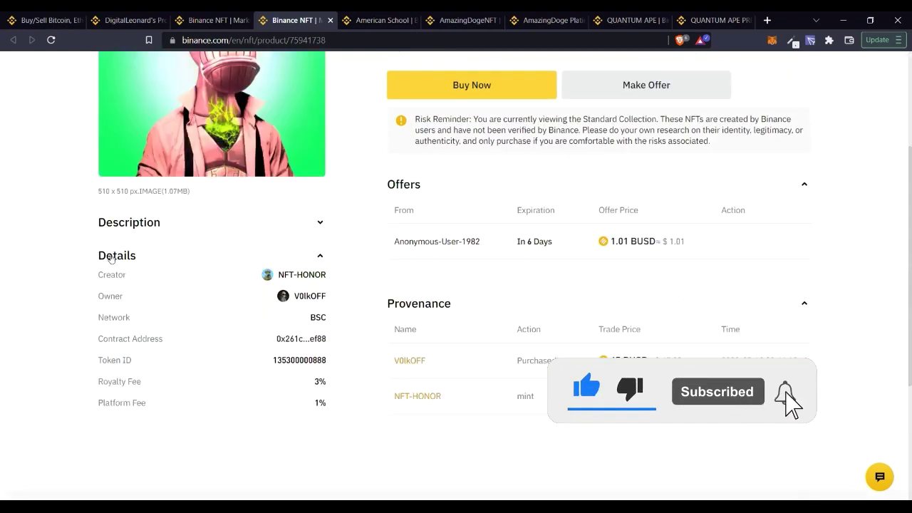
drag(332, 403, 316, 381)
click(309, 422)
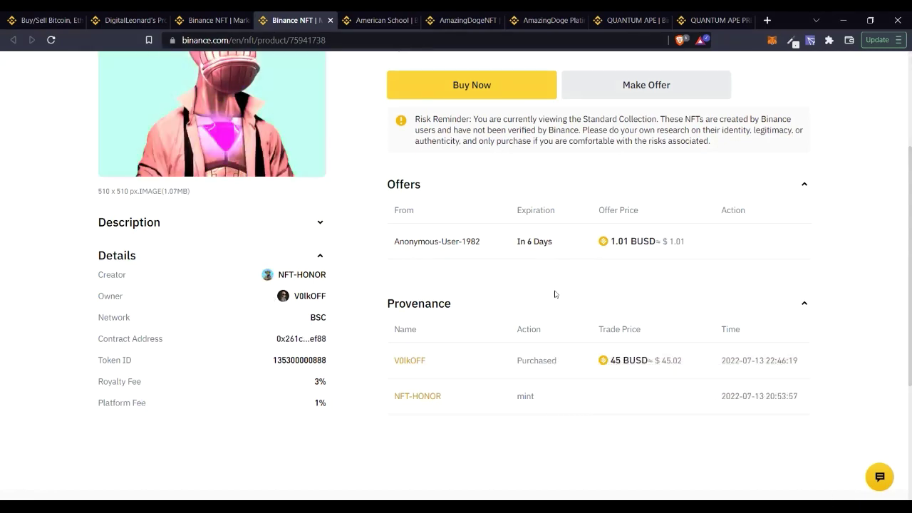
Compare the ape's listing price with the combined royalty and platform fees, finishing back at the listing price.
scroll(555, 294, up, 3)
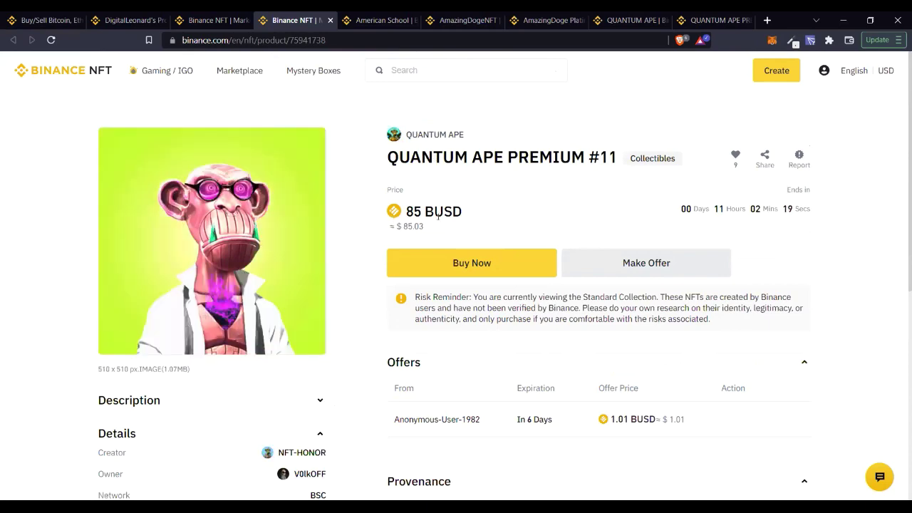
scroll(437, 216, down, 1)
scroll(442, 221, up, 1)
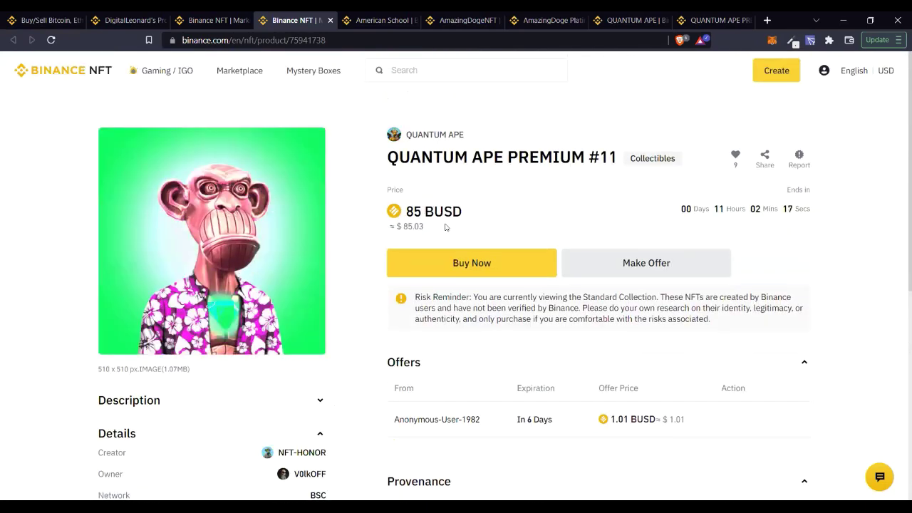
scroll(446, 226, down, 3)
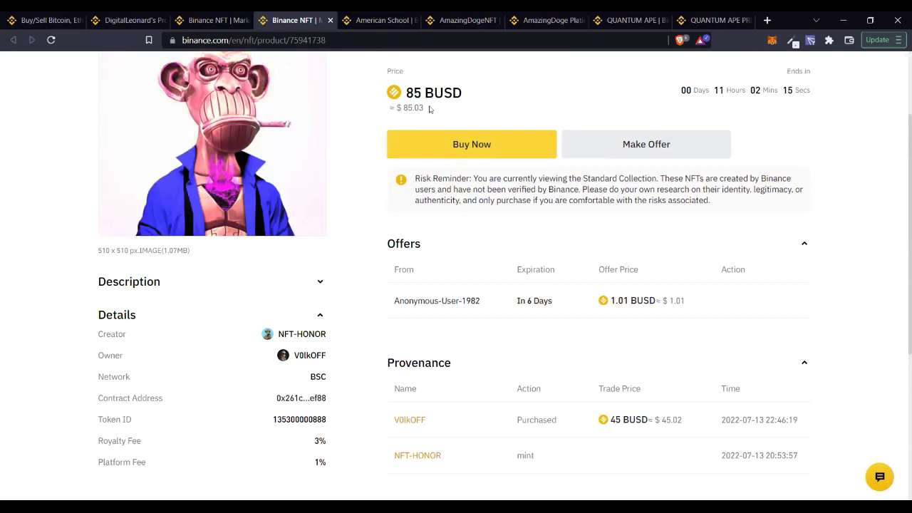
scroll(424, 99, down, 3)
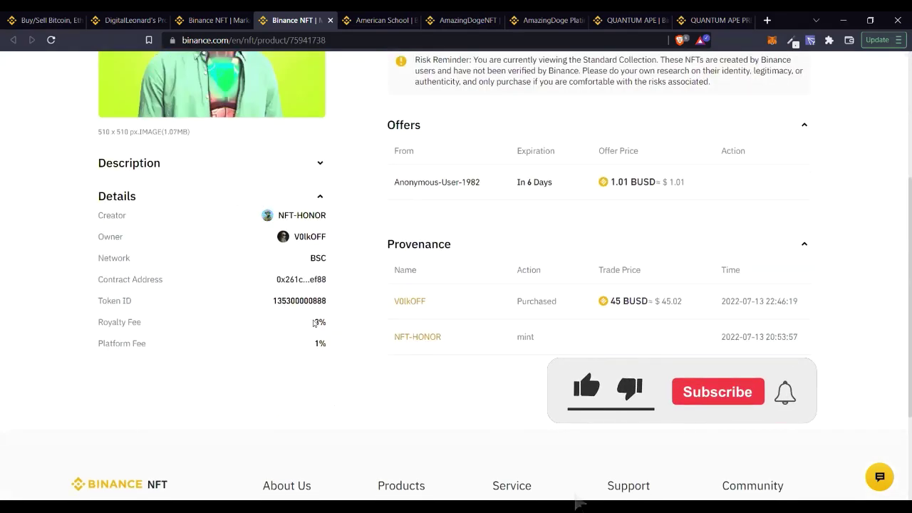
drag(314, 323, 342, 358)
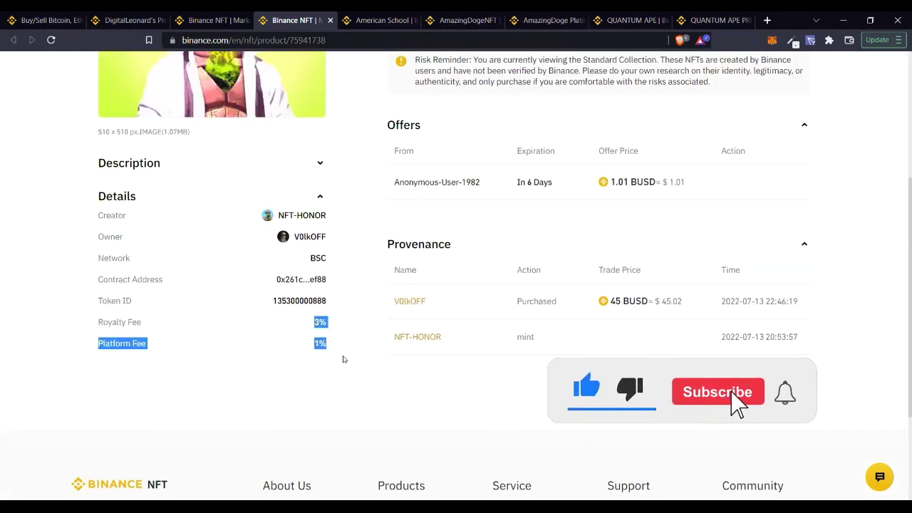
click(344, 359)
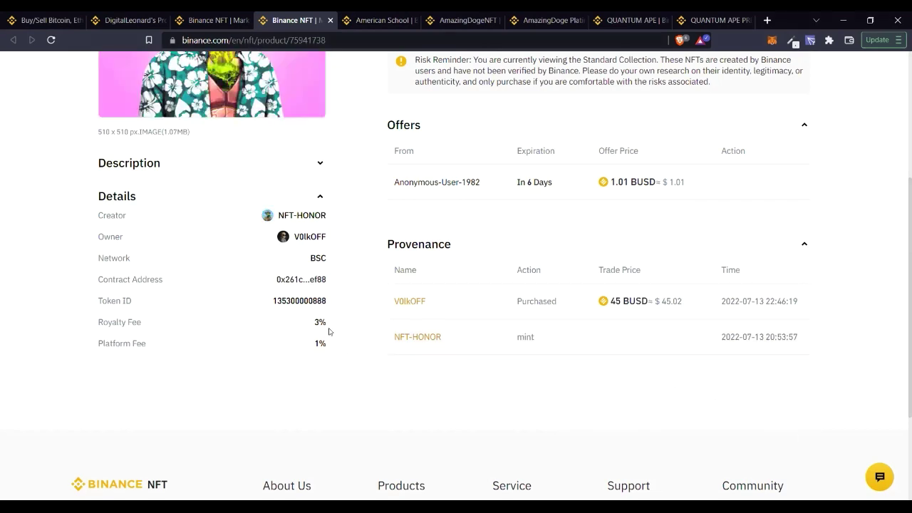
drag(314, 327, 316, 341)
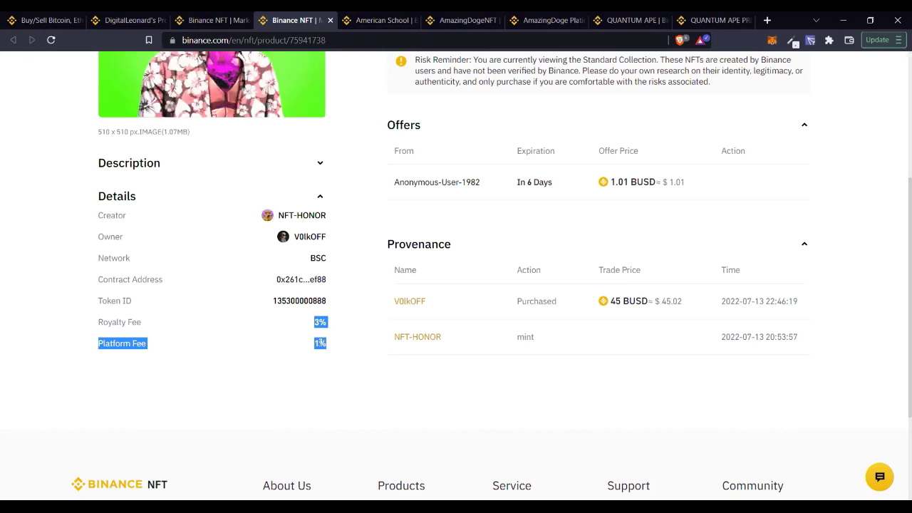
click(319, 322)
scroll(456, 264, up, 3)
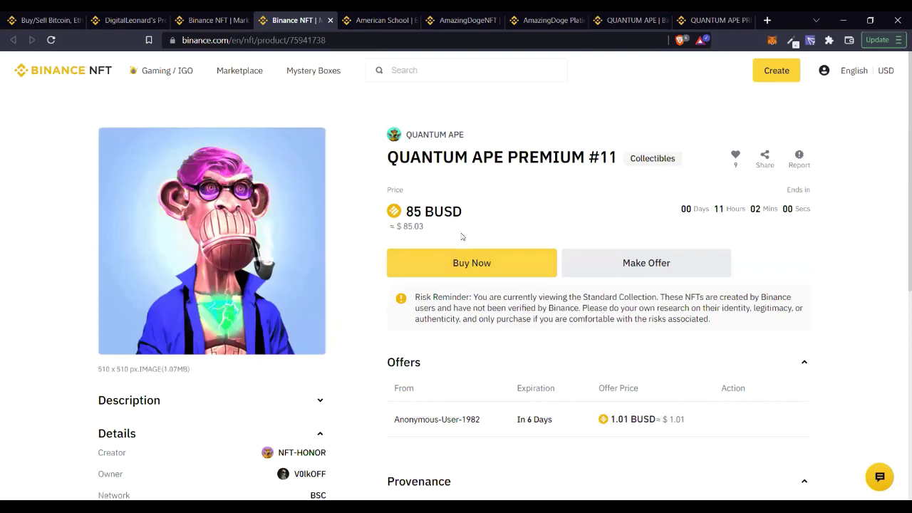